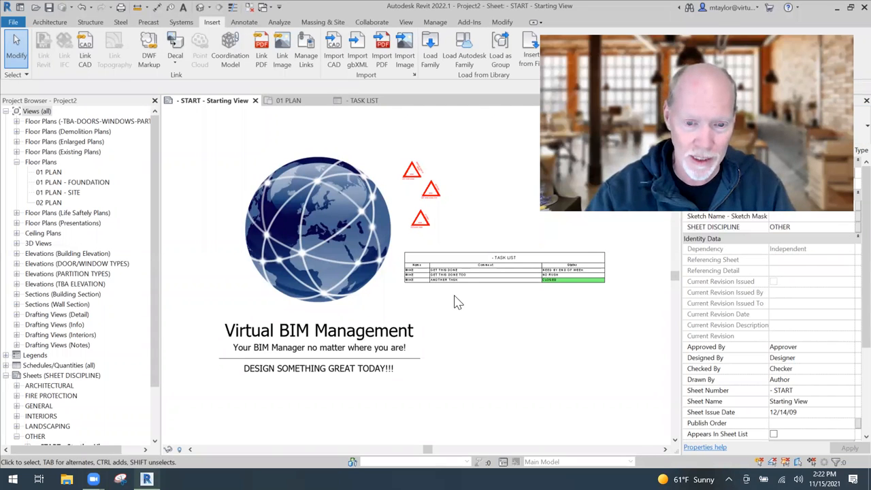
- Examine the red comment tags and the - TASK LIST schedule with its name, comment and status columns on the Starting View sheet
{"action": "scroll", "coordinate": [459, 301], "scroll_direction": "up", "scroll_amount": 2}
{"action": "scroll", "coordinate": [423, 292], "scroll_direction": "down", "scroll_amount": 2}
{"action": "middle_click_drag", "start_coordinate": [467, 227], "coordinate": [406, 254]}
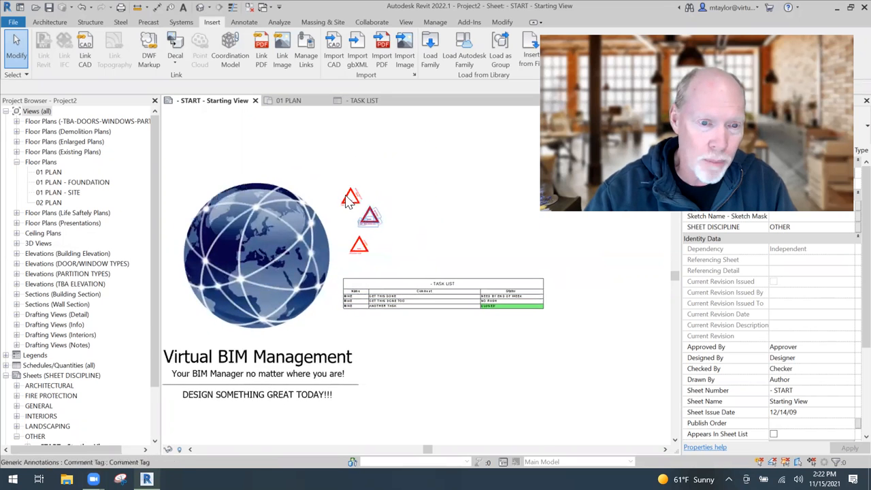
{"action": "scroll", "coordinate": [359, 207], "scroll_direction": "up", "scroll_amount": 3}
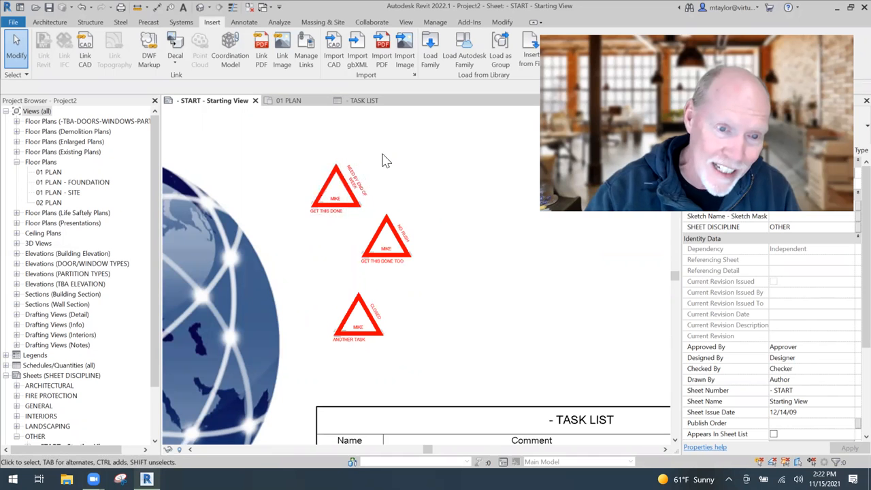
{"action": "middle_click_drag", "start_coordinate": [489, 321], "coordinate": [460, 277]}
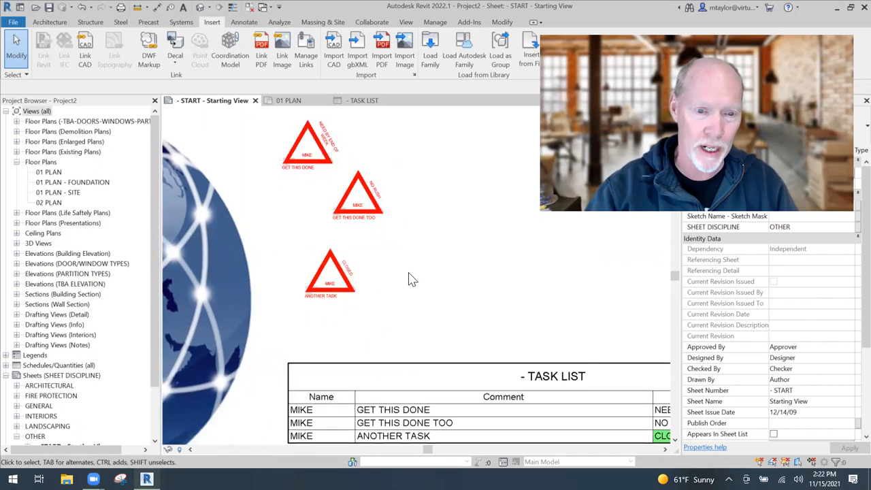
{"action": "scroll", "coordinate": [395, 224], "scroll_direction": "down", "scroll_amount": 2}
{"action": "scroll", "coordinate": [331, 200], "scroll_direction": "up", "scroll_amount": 4}
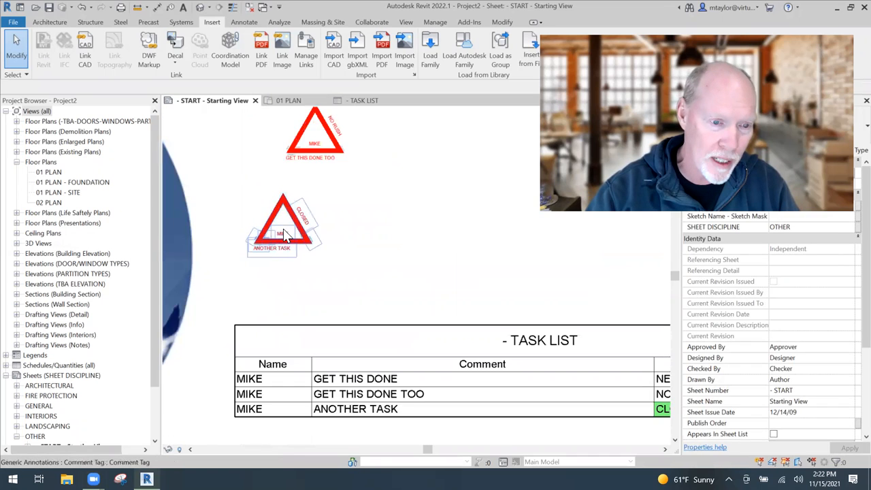
{"action": "scroll", "coordinate": [289, 235], "scroll_direction": "up", "scroll_amount": 2}
{"action": "scroll", "coordinate": [381, 272], "scroll_direction": "down", "scroll_amount": 3}
{"action": "scroll", "coordinate": [357, 321], "scroll_direction": "up", "scroll_amount": 2}
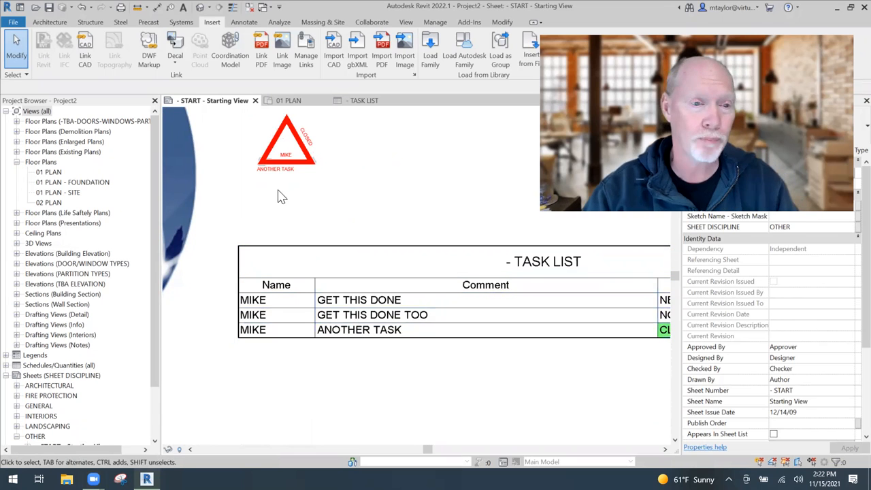
{"action": "scroll", "coordinate": [292, 181], "scroll_direction": "down", "scroll_amount": 2}
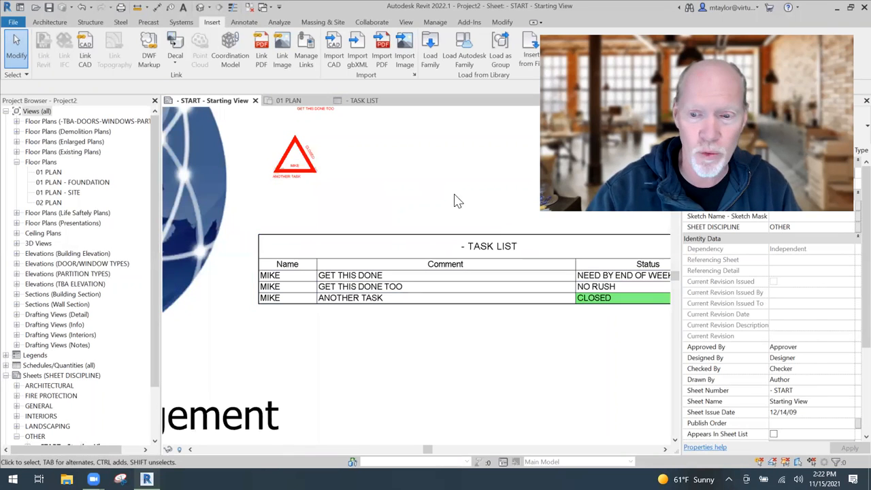
{"action": "middle_click_drag", "start_coordinate": [496, 207], "coordinate": [380, 214]}
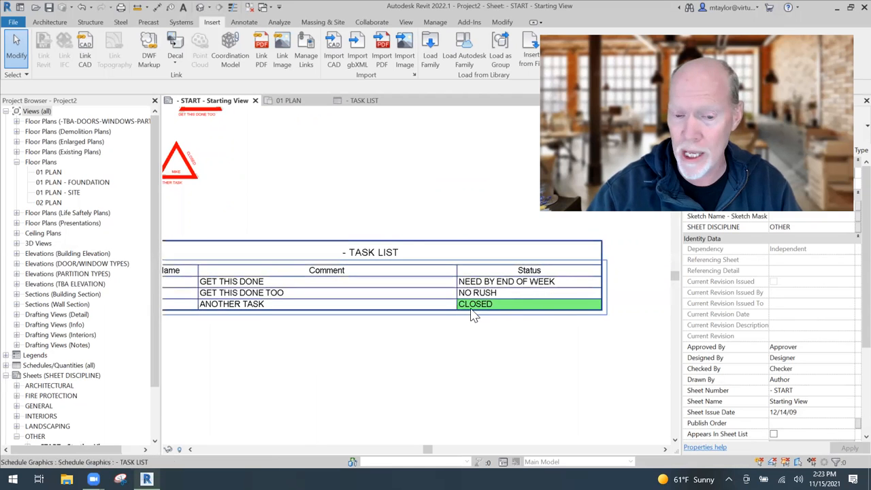
{"action": "middle_click_drag", "start_coordinate": [252, 168], "coordinate": [330, 233]}
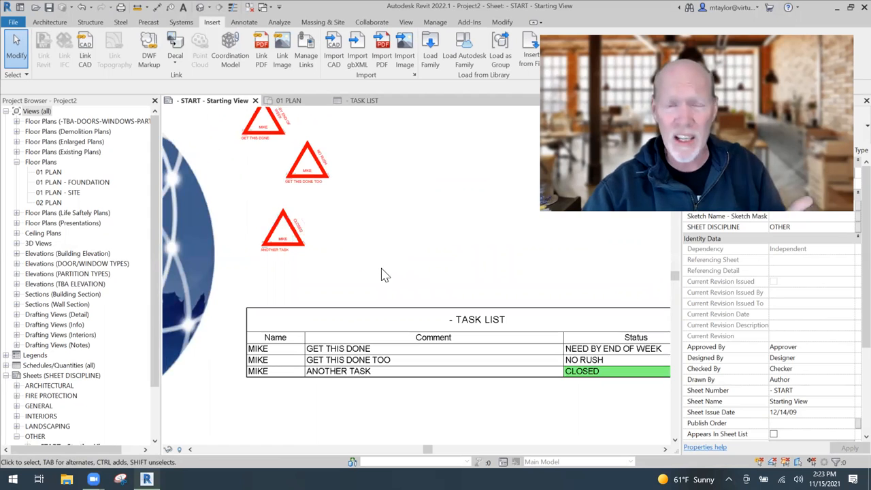
{"action": "scroll", "coordinate": [367, 258], "scroll_direction": "down", "scroll_amount": 3}
{"action": "middle_click_drag", "start_coordinate": [366, 258], "coordinate": [420, 265]}
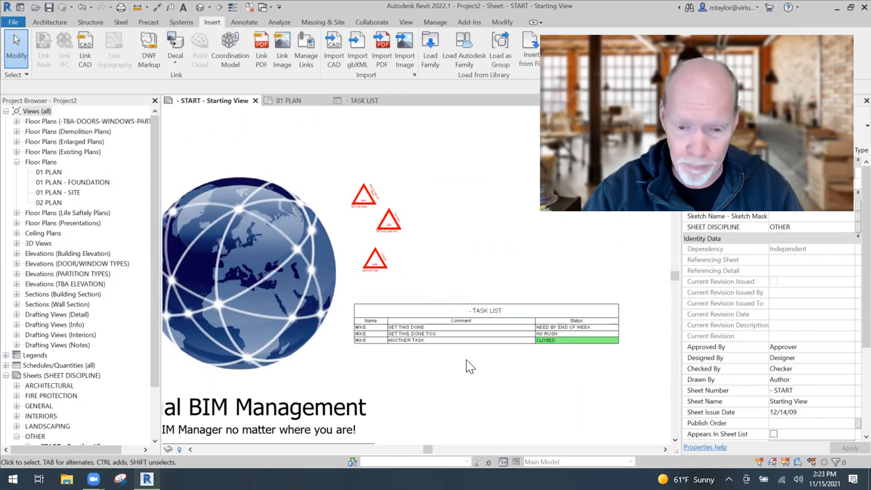
{"action": "scroll", "coordinate": [461, 399], "scroll_direction": "down", "scroll_amount": 1}
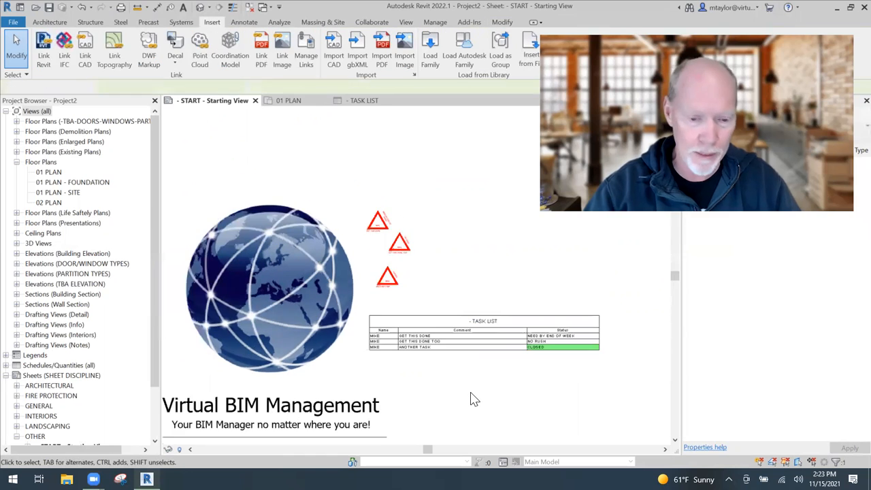
{"action": "scroll", "coordinate": [455, 330], "scroll_direction": "down", "scroll_amount": 1}
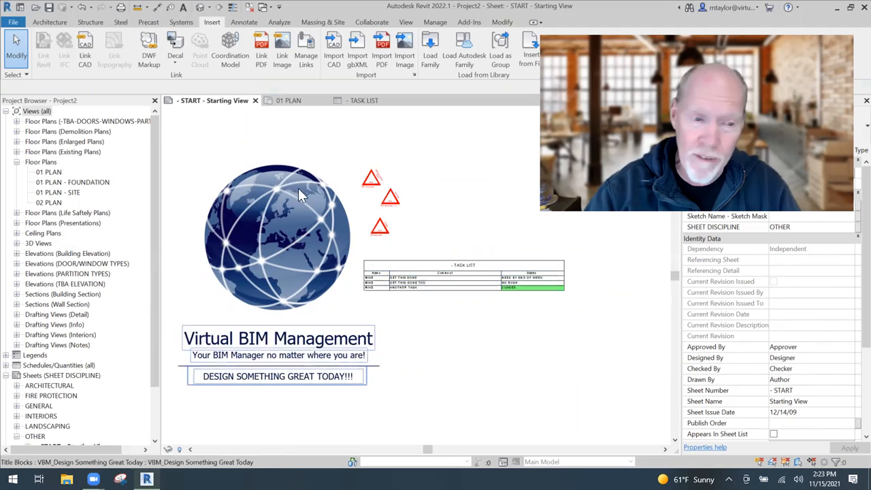
{"action": "scroll", "coordinate": [473, 321], "scroll_direction": "up", "scroll_amount": 3}
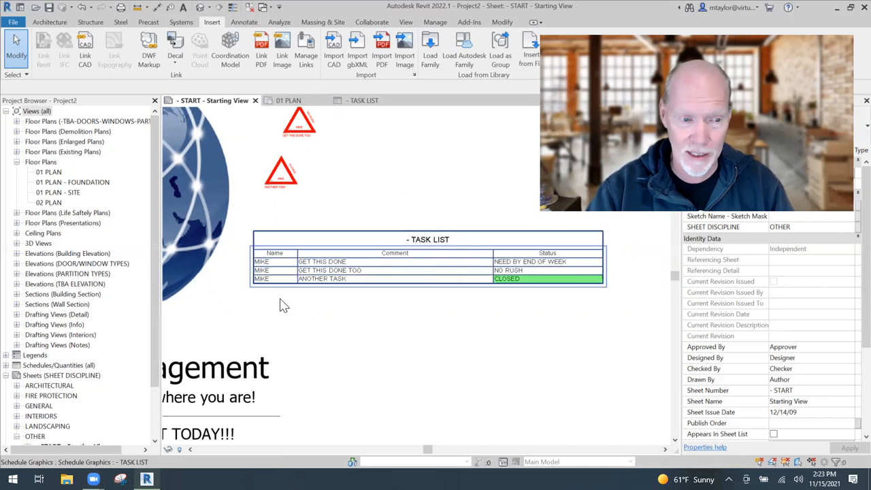
- Find the - TASK LIST schedule among the project's schedules and open it
{"action": "left_click_drag", "start_coordinate": [152, 220], "coordinate": [151, 271]}
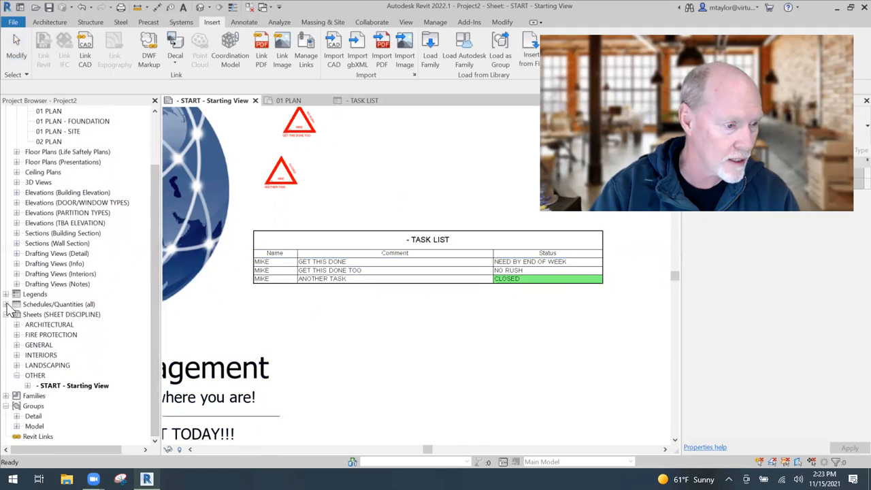
{"action": "left_click", "coordinate": [6, 305]}
{"action": "scroll", "coordinate": [49, 194], "scroll_direction": "up", "scroll_amount": 1}
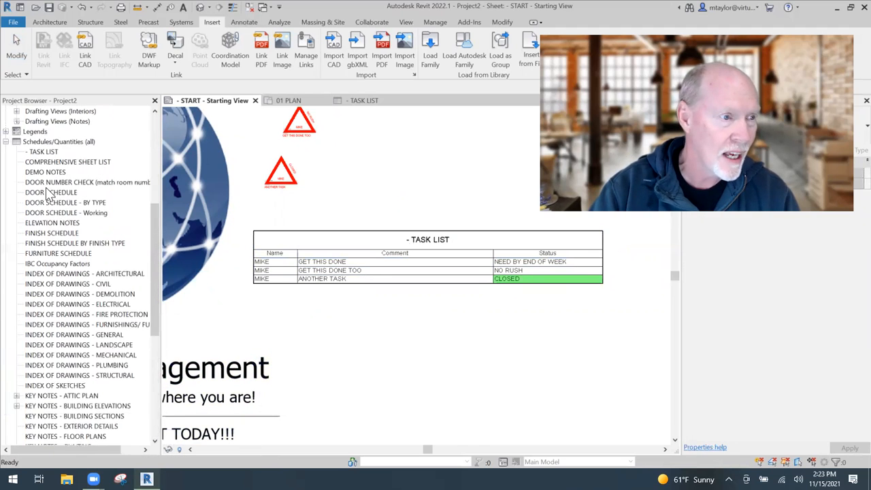
{"action": "left_click", "coordinate": [43, 152]}
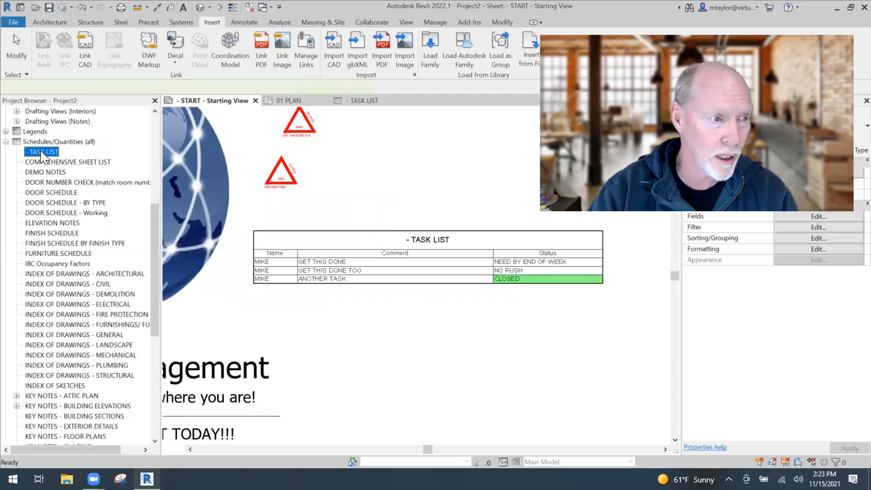
{"action": "double_click", "coordinate": [507, 257]}
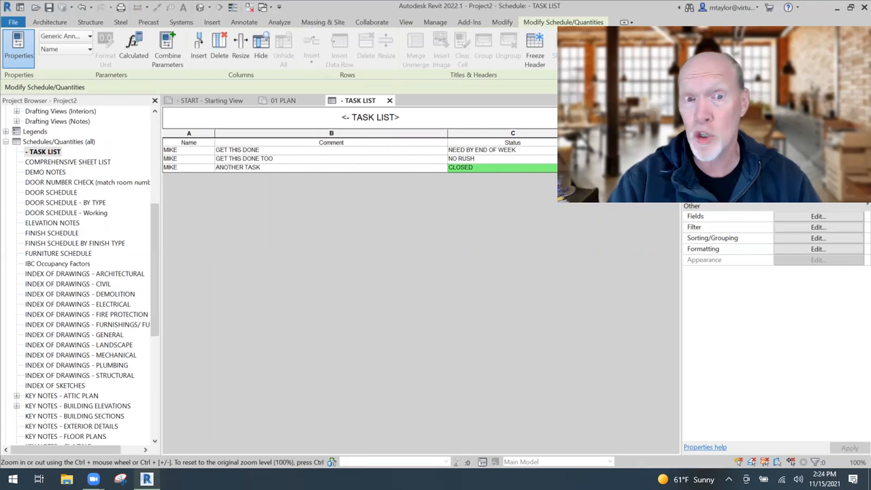
- Switch to the 01 PLAN floor plan, at the exterior window beside the Reception area
{"action": "left_click", "coordinate": [283, 100]}
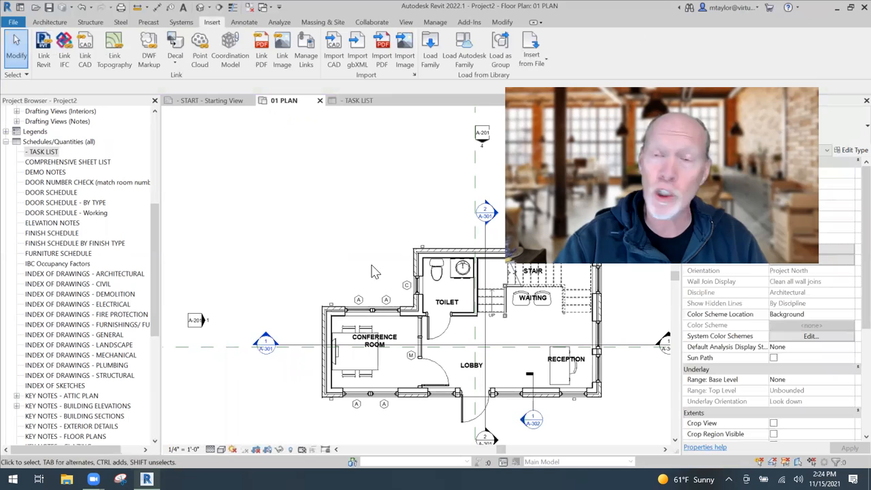
{"action": "middle_click_drag", "start_coordinate": [374, 271], "coordinate": [245, 182]}
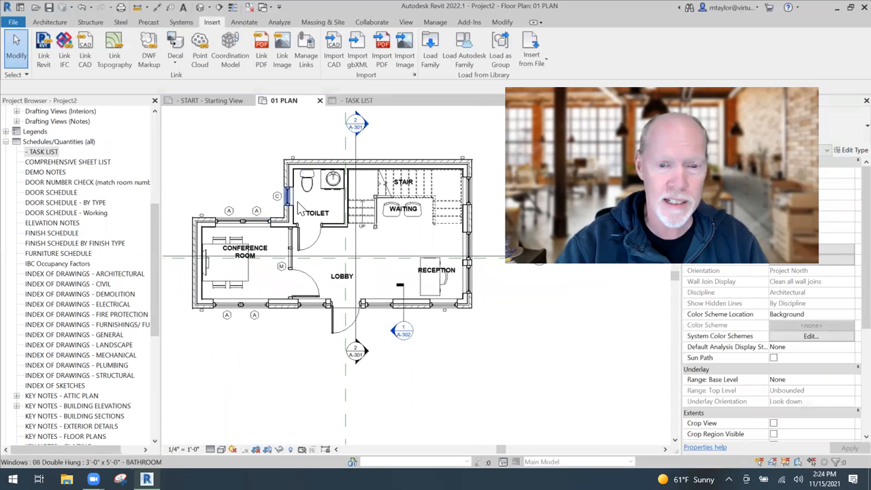
{"action": "scroll", "coordinate": [453, 313], "scroll_direction": "up", "scroll_amount": 5}
{"action": "middle_click_drag", "start_coordinate": [461, 317], "coordinate": [370, 274]}
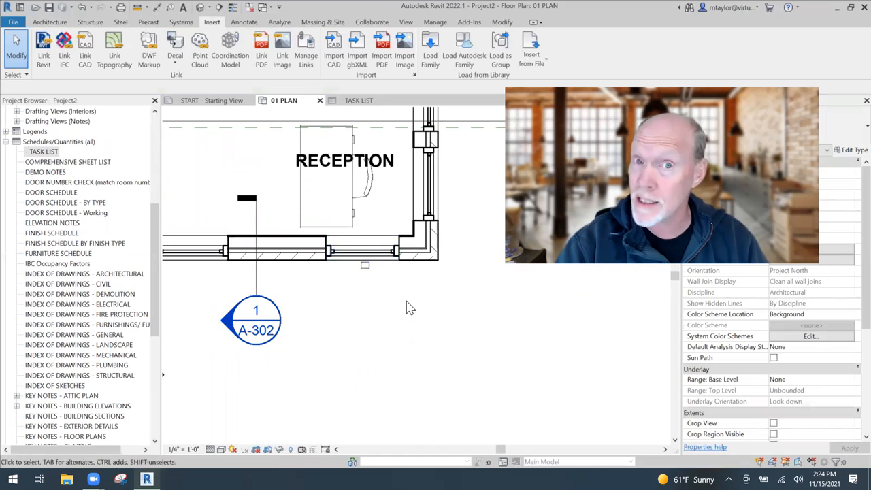
{"action": "middle_click_drag", "start_coordinate": [447, 321], "coordinate": [399, 312]}
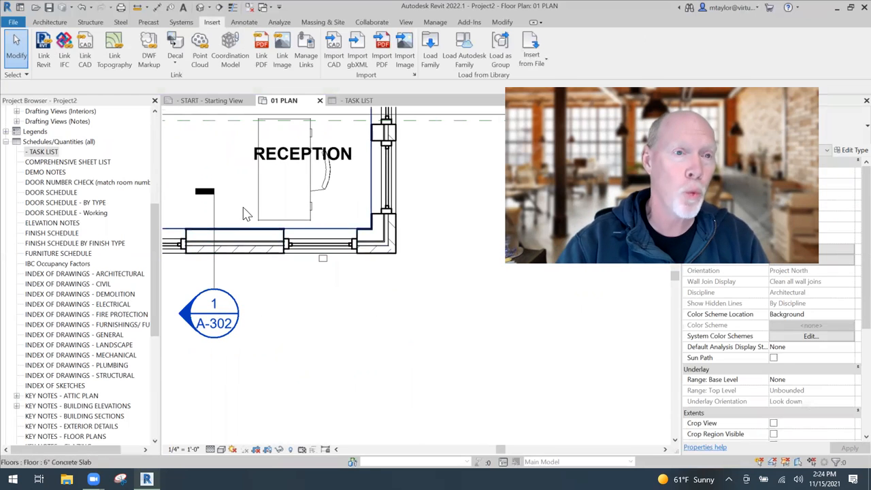
- Place a Comment Tag symbol without leaders outside the building, near the downspout at the Reception window
{"action": "left_click", "coordinate": [251, 22]}
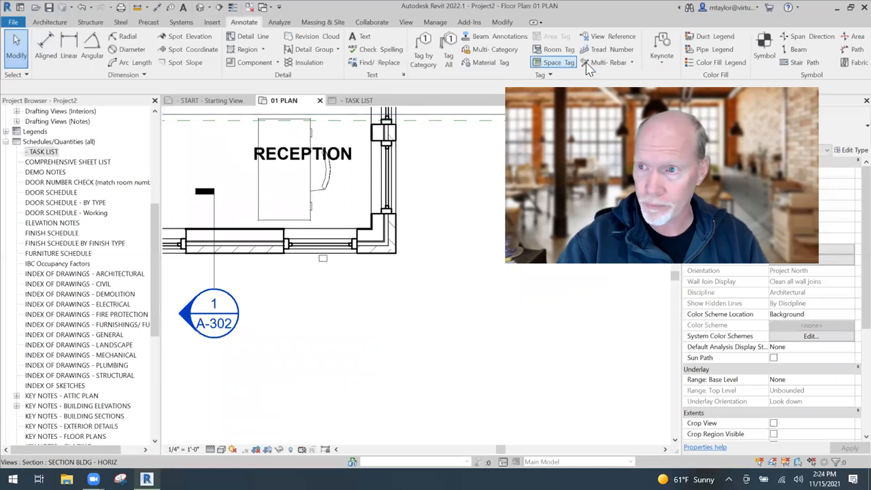
{"action": "left_click", "coordinate": [765, 47]}
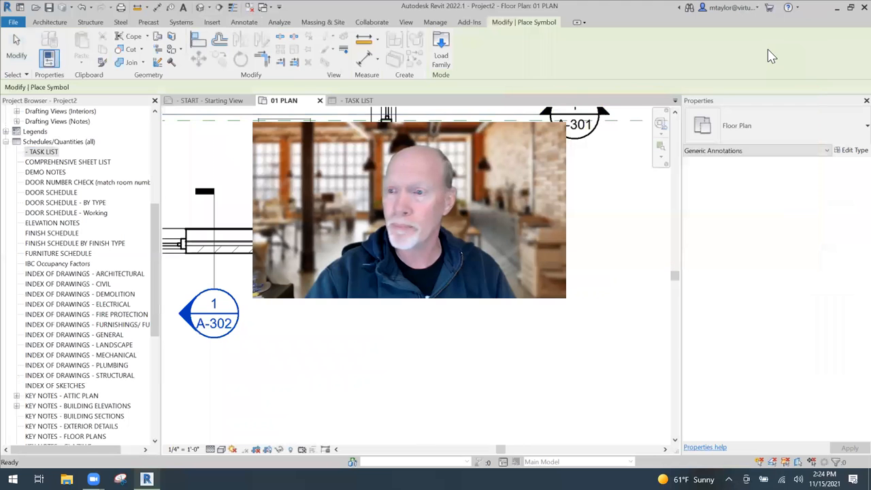
{"action": "left_click", "coordinate": [773, 134]}
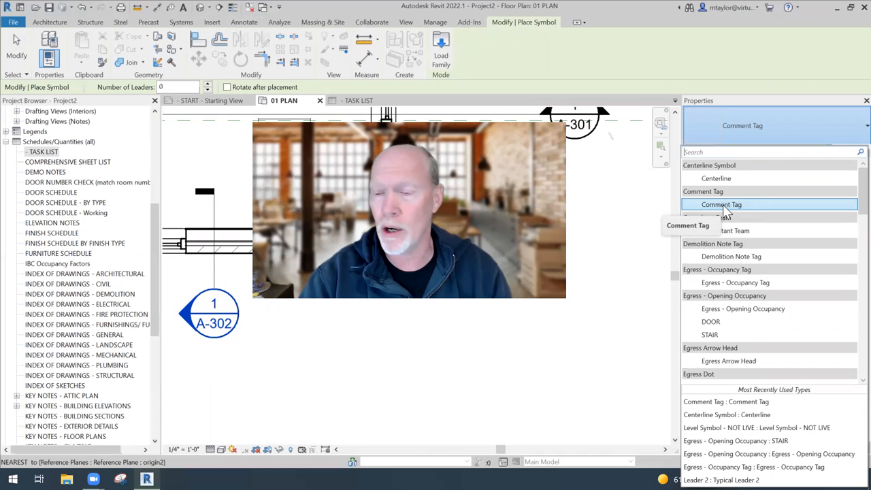
{"action": "left_click", "coordinate": [742, 204]}
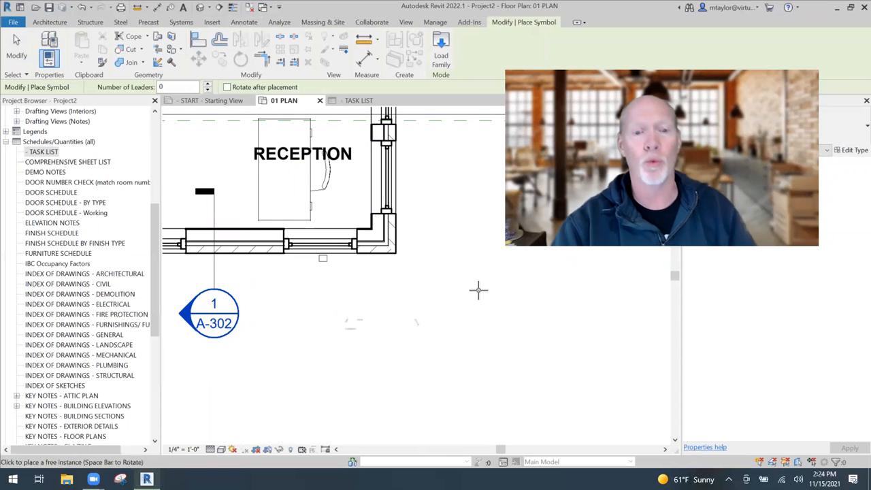
{"action": "left_click", "coordinate": [381, 302]}
{"action": "scroll", "coordinate": [348, 286], "scroll_direction": "up", "scroll_amount": 3}
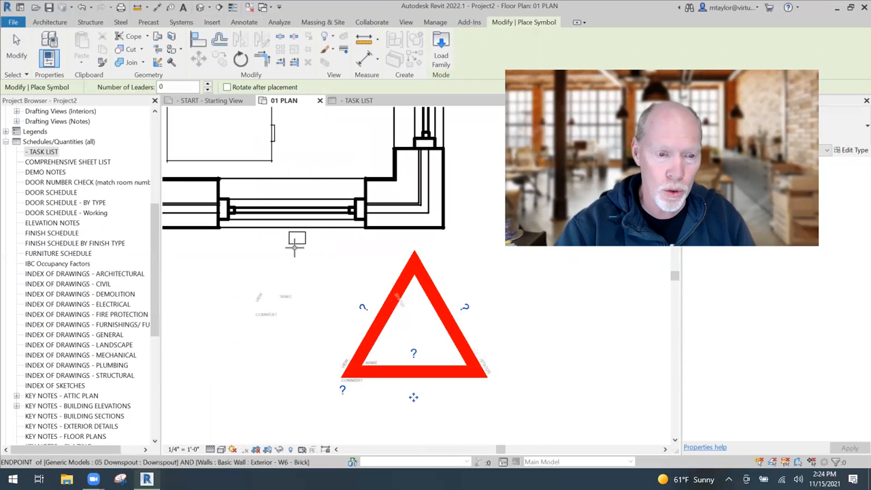
{"action": "scroll", "coordinate": [348, 287], "scroll_direction": "down", "scroll_amount": 1}
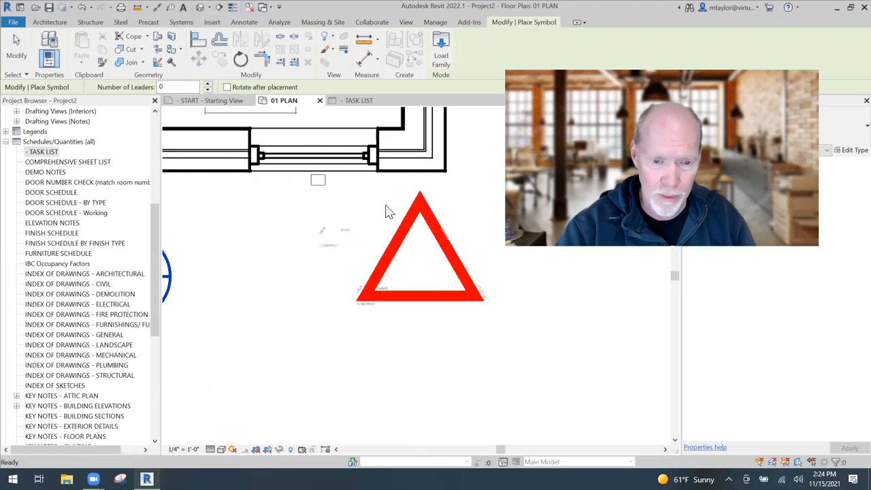
{"action": "key", "text": "Escape"}
- Fill in the name field of the new comment tag with the assignee's first name in capitals
{"action": "left_click", "coordinate": [416, 278]}
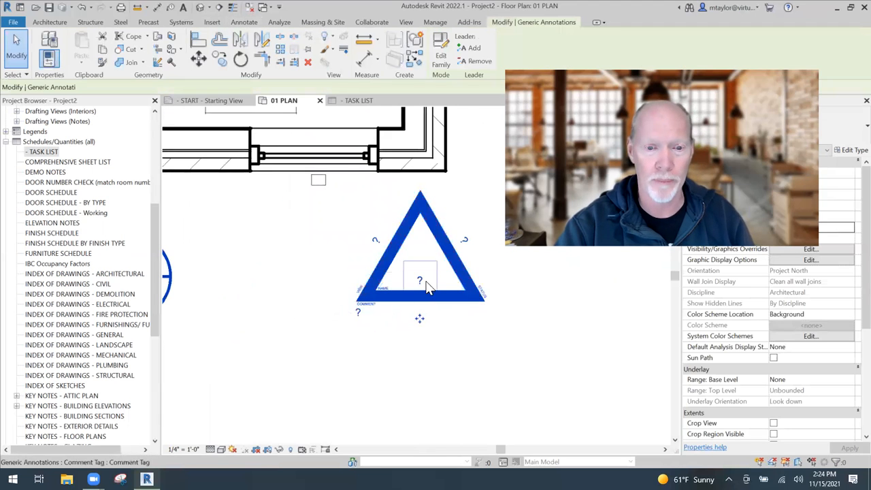
{"action": "left_click", "coordinate": [420, 281]}
{"action": "type", "text": "mike"}
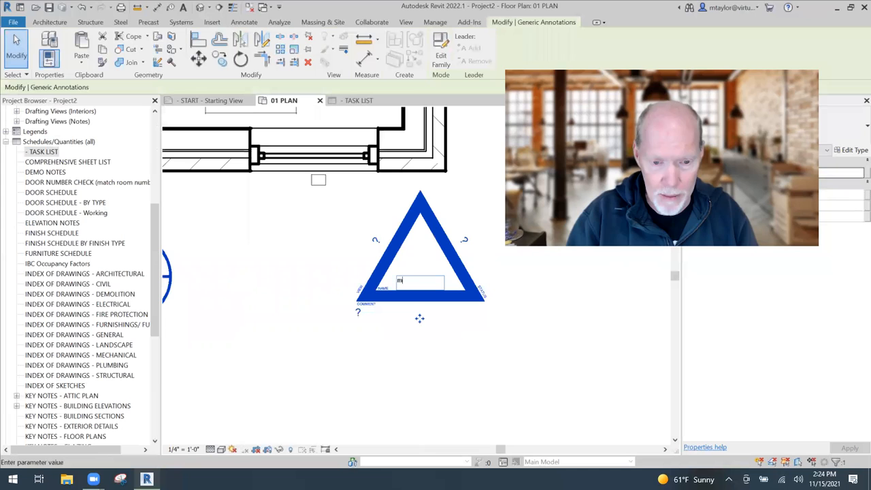
{"action": "key", "text": "BackSpace"}
{"action": "key", "text": "BackSpace"}
{"action": "key", "text": "BackSpace"}
{"action": "key", "text": "BackSpace"}
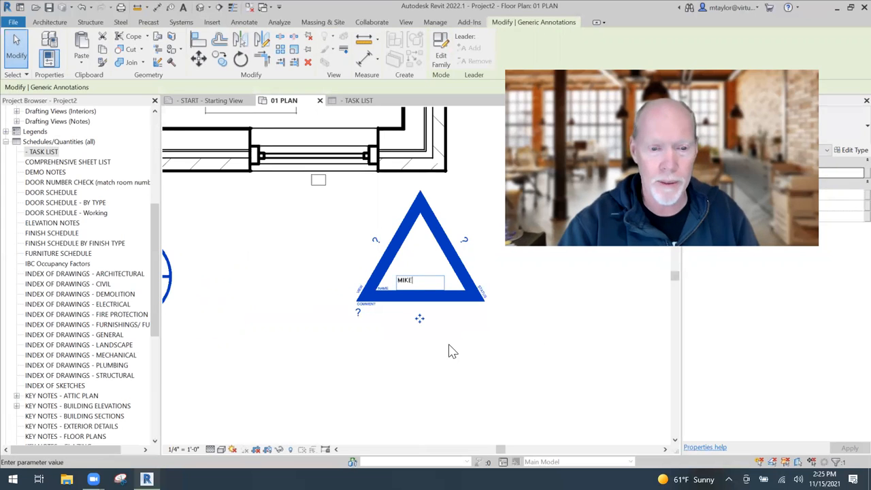
- Set the tag's comment to "WHY IS THIS DOWNSPOUT IN FRONT OF THE WINDOW?"
{"action": "left_click", "coordinate": [358, 312]}
{"action": "left_click", "coordinate": [358, 311]}
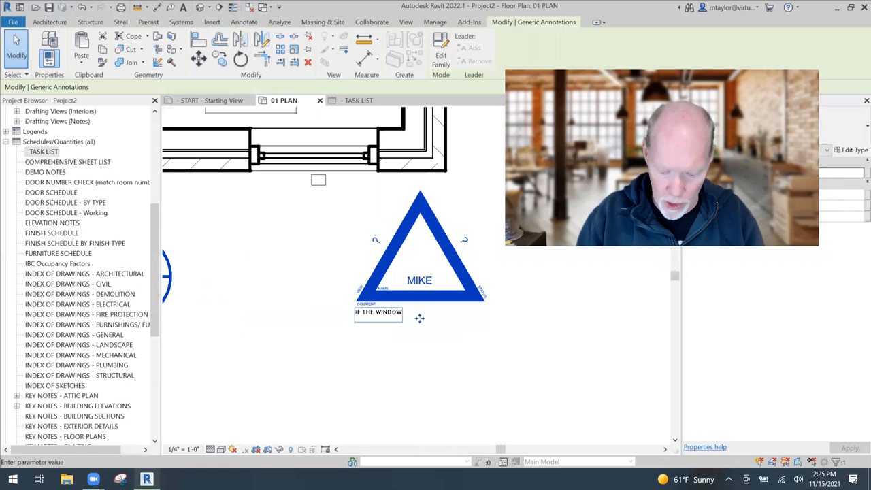
{"action": "left_click", "coordinate": [382, 355]}
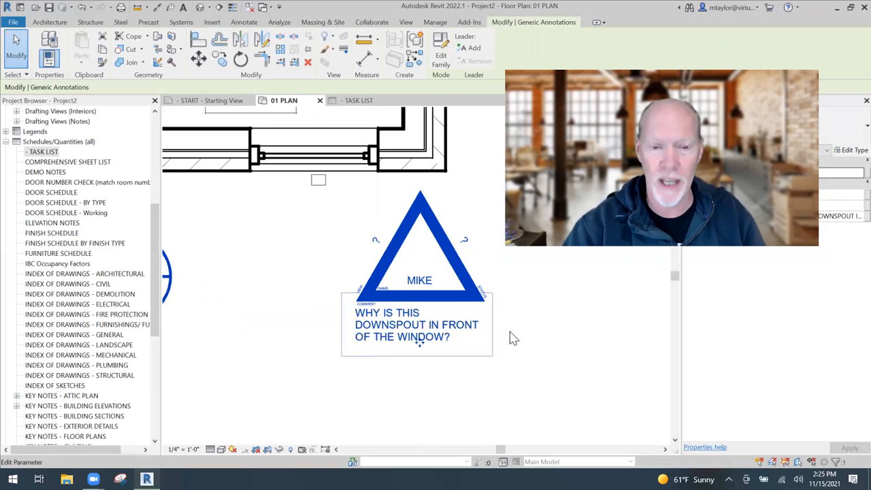
- Set the tag's status to "GET IF FIXE TODAY" and return to the task list on the Starting View sheet
{"action": "left_click", "coordinate": [476, 240]}
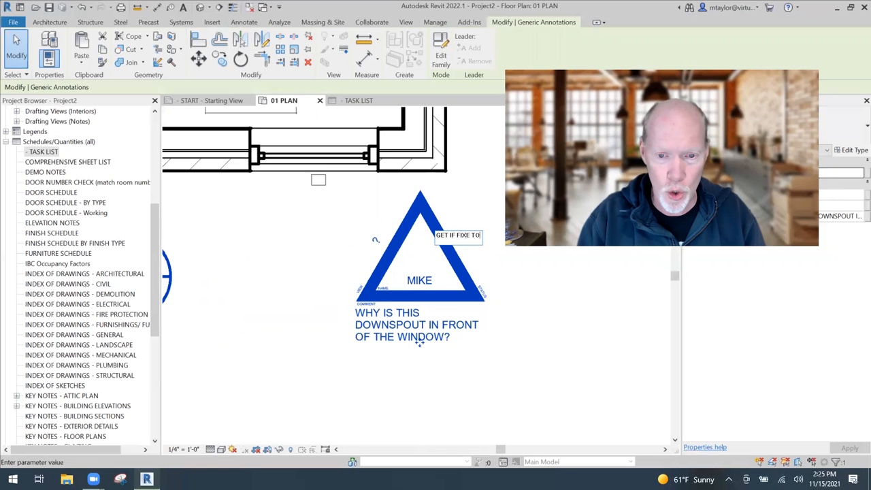
{"action": "key", "text": "Return"}
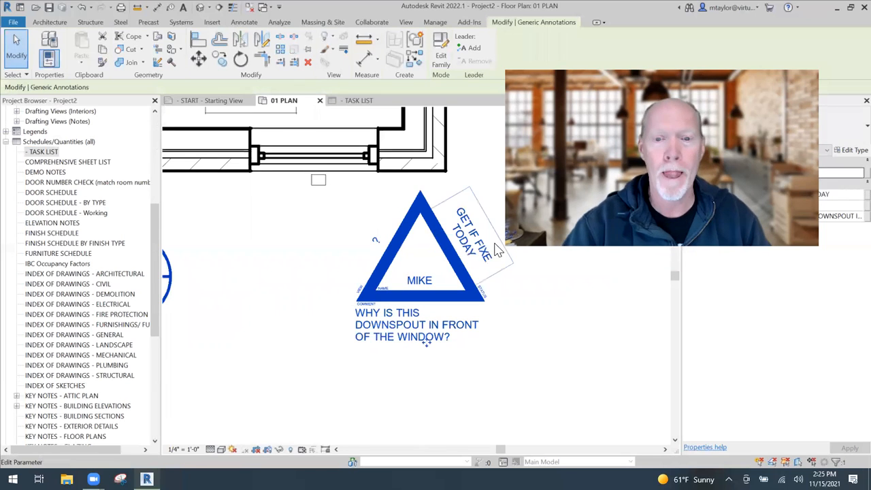
{"action": "left_click", "coordinate": [339, 257]}
{"action": "scroll", "coordinate": [343, 256], "scroll_direction": "down", "scroll_amount": 2}
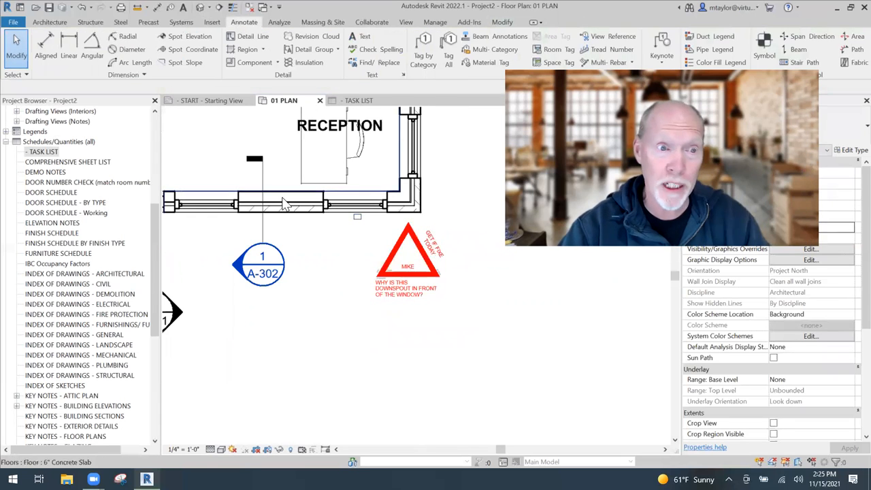
{"action": "left_click", "coordinate": [211, 100]}
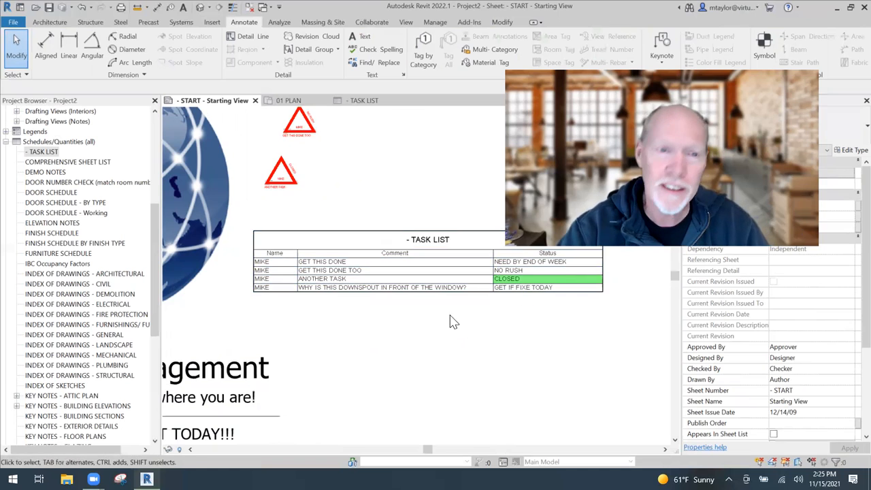
- Correct the status of the downspout comment tag in the 01 PLAN view to "GET IF FIXED TODAY"
{"action": "left_click", "coordinate": [285, 100]}
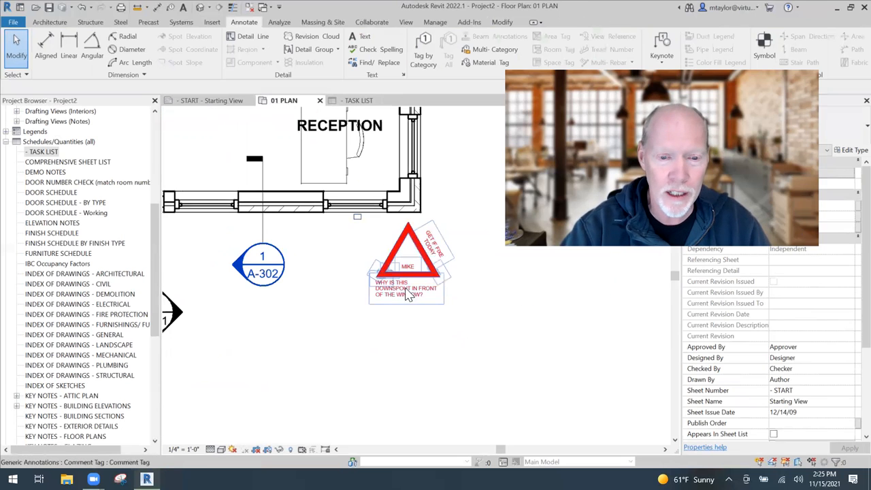
{"action": "left_click", "coordinate": [454, 258]}
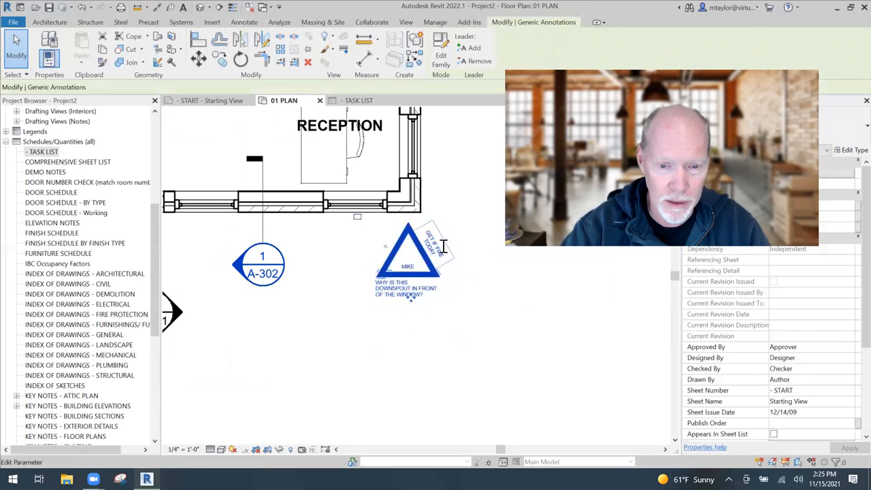
{"action": "left_click", "coordinate": [441, 246]}
{"action": "left_click", "coordinate": [434, 239]}
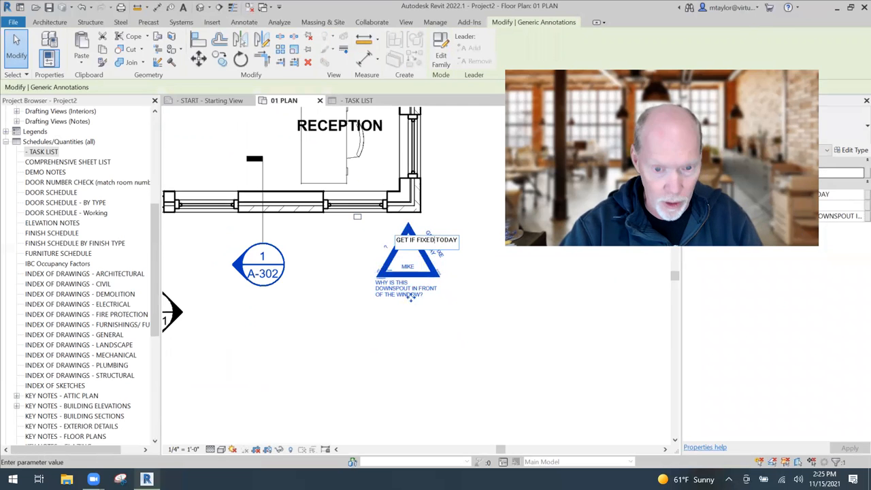
{"action": "type", "text": "D"}
{"action": "left_click", "coordinate": [466, 301]}
{"action": "left_click", "coordinate": [365, 308]}
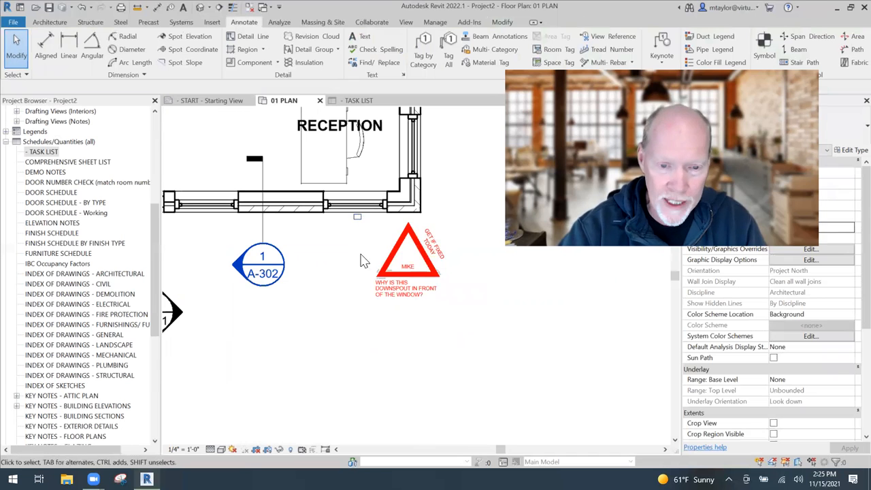
- Move the comment tag slightly away from the building, to sit more directly below the Reception window's downspout
{"action": "middle_click_drag", "start_coordinate": [409, 254], "coordinate": [385, 263]}
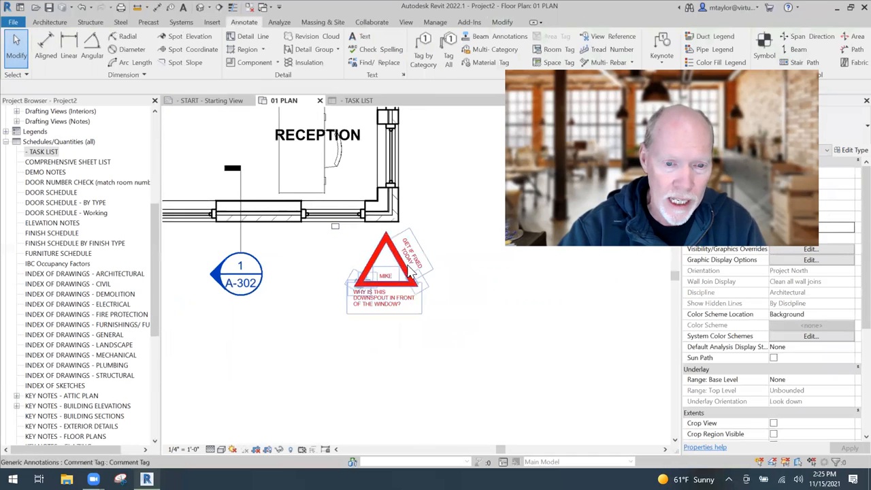
{"action": "left_click", "coordinate": [386, 269]}
{"action": "left_click_drag", "start_coordinate": [389, 308], "coordinate": [353, 325]}
{"action": "left_click", "coordinate": [436, 320]}
- Nudge the downspout along the exterior wall, clear of the Reception window and toward the building corner
{"action": "scroll", "coordinate": [347, 238], "scroll_direction": "up", "scroll_amount": 3}
{"action": "left_click", "coordinate": [330, 225]}
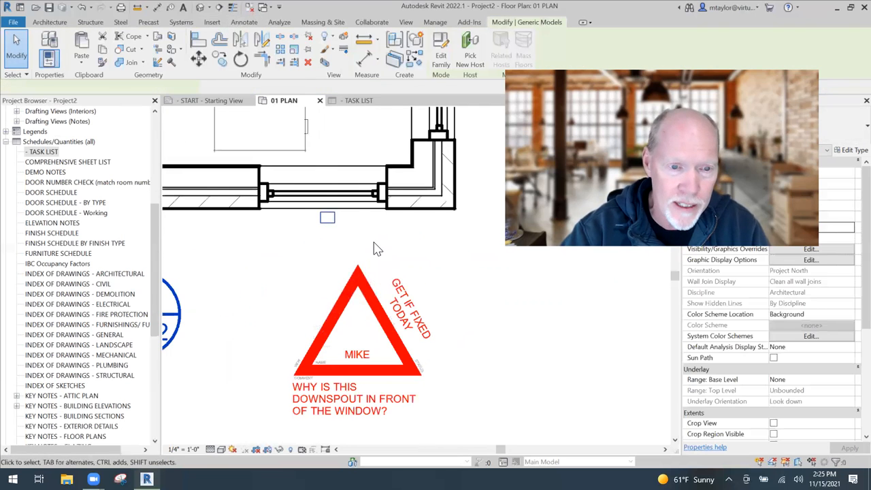
{"action": "key", "text": "Right"}
{"action": "key", "text": "Right"}
{"action": "key", "text": "Right"}
{"action": "key", "text": "Right"}
{"action": "key", "text": "Right"}
{"action": "key", "text": "Right"}
{"action": "key", "text": "Right"}
{"action": "key", "text": "Right"}
{"action": "key", "text": "Right"}
{"action": "key", "text": "Right"}
{"action": "key", "text": "Right"}
{"action": "key", "text": "Right"}
{"action": "key", "text": "Right"}
{"action": "key", "text": "Right"}
{"action": "key", "text": "Right"}
{"action": "key", "text": "Right"}
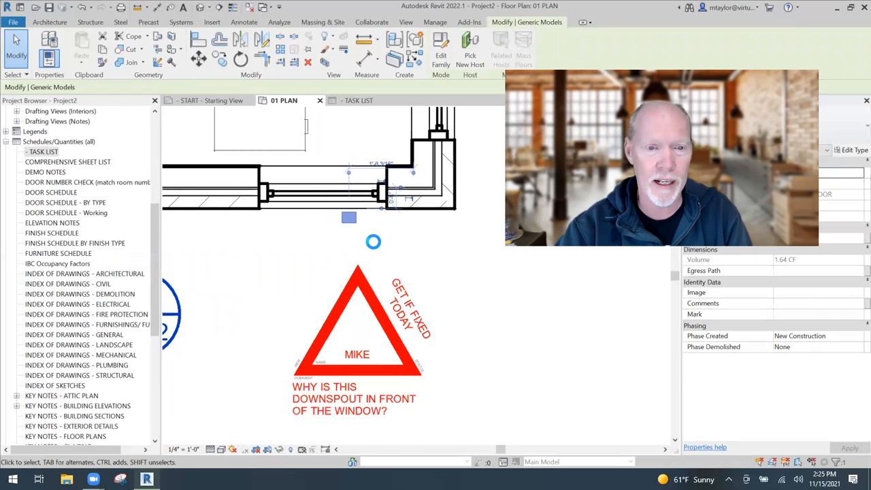
{"action": "key", "text": "Right"}
{"action": "key", "text": "Right"}
{"action": "key", "text": "Right"}
{"action": "key", "text": "Right"}
{"action": "key", "text": "Right"}
{"action": "key", "text": "Right"}
{"action": "key", "text": "Right"}
{"action": "key", "text": "Right"}
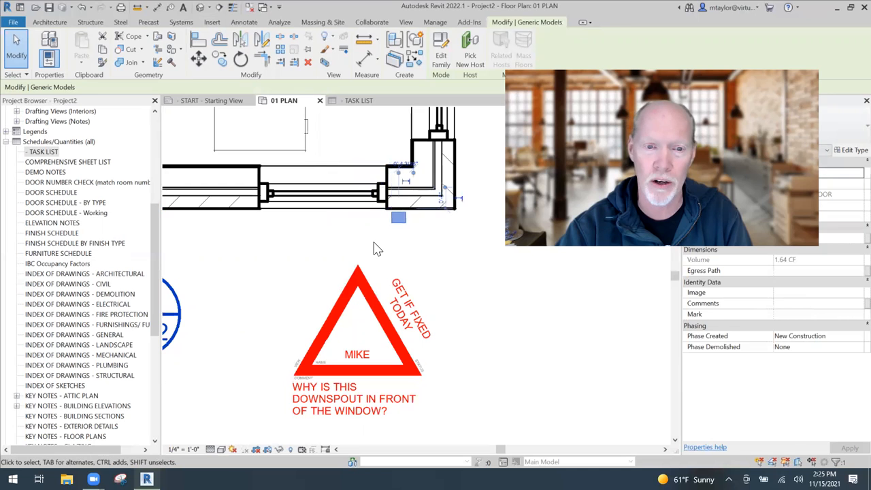
{"action": "key", "text": "Escape"}
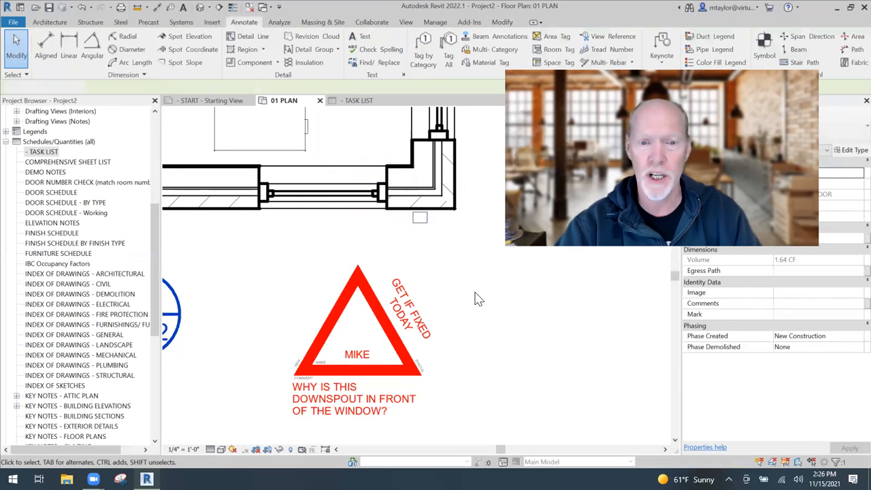
- Set the downspout tag's status to "CLOSED" and check the task list on the Starting View sheet
{"action": "scroll", "coordinate": [463, 303], "scroll_direction": "down", "scroll_amount": 2}
{"action": "left_click", "coordinate": [374, 307]}
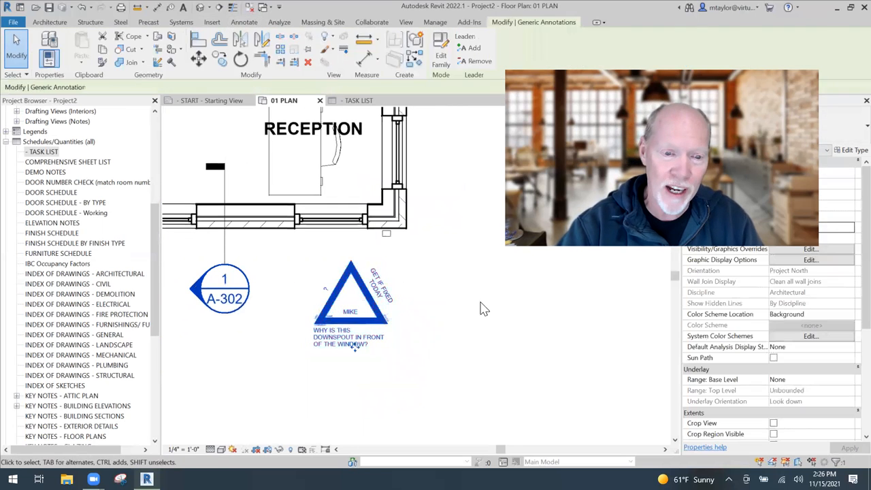
{"action": "left_click", "coordinate": [384, 284]}
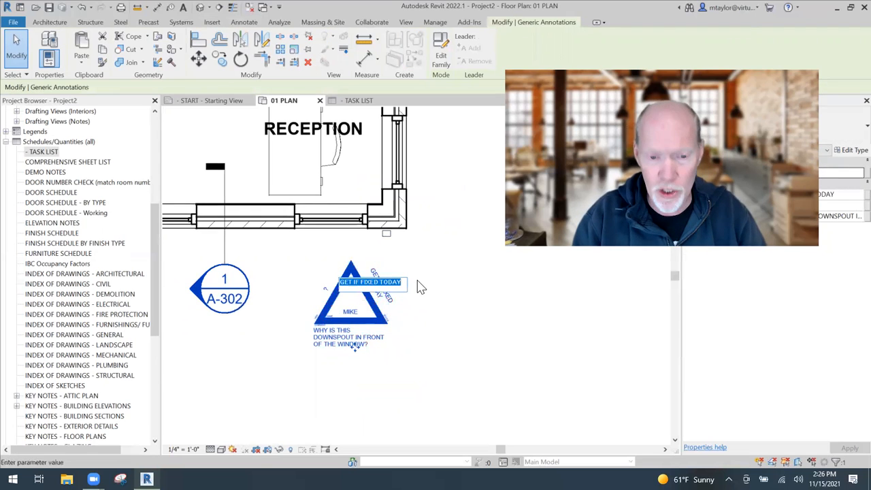
{"action": "type", "text": "c"}
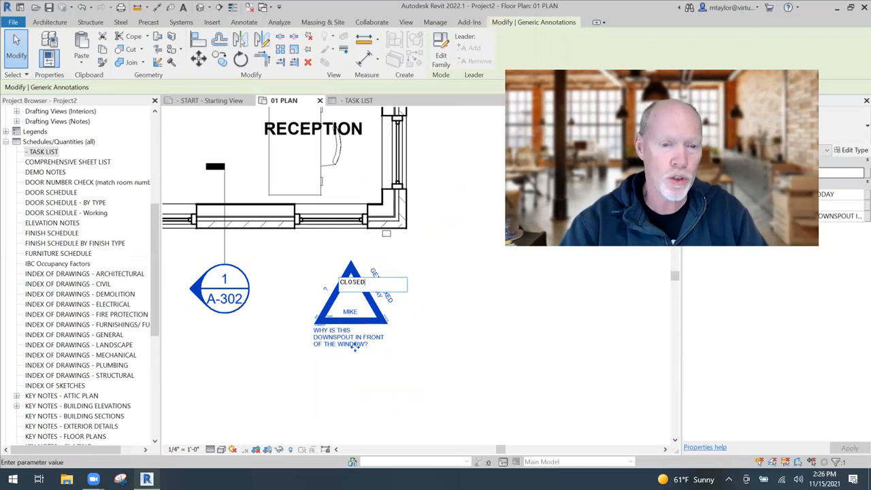
{"action": "left_click", "coordinate": [423, 351]}
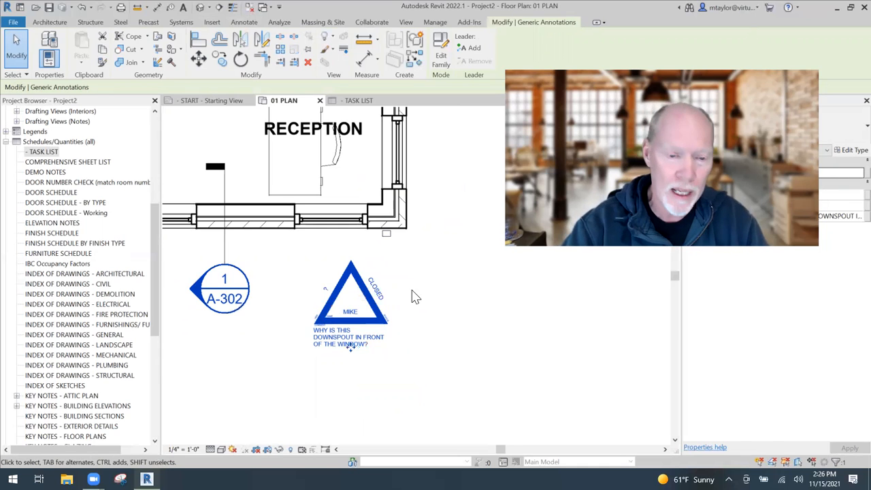
{"action": "left_click", "coordinate": [416, 297]}
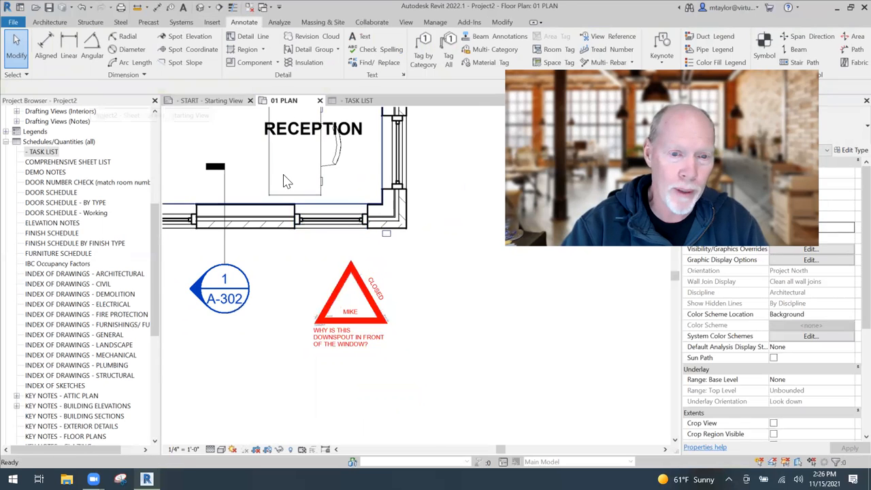
{"action": "left_click", "coordinate": [210, 101]}
{"action": "middle_click_drag", "start_coordinate": [451, 331], "coordinate": [353, 342]}
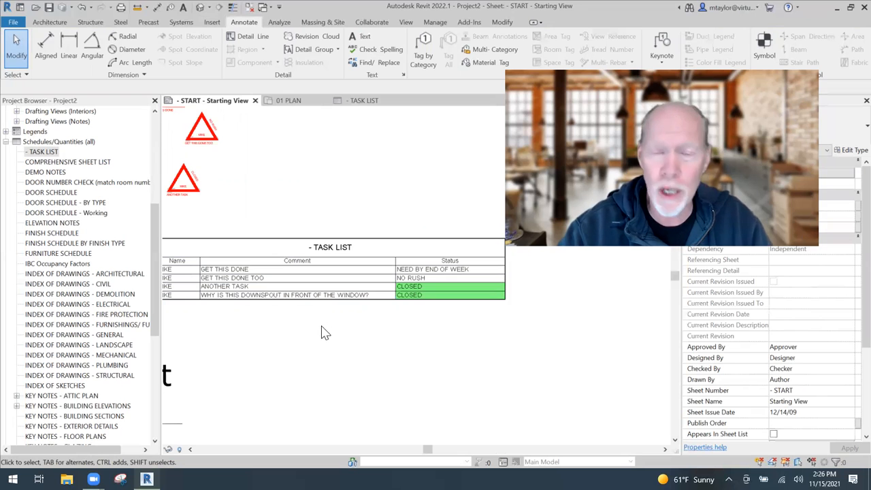
- Delete the closed downspout comment tag from the 01 PLAN view and return to the Starting View sheet
{"action": "left_click", "coordinate": [289, 101]}
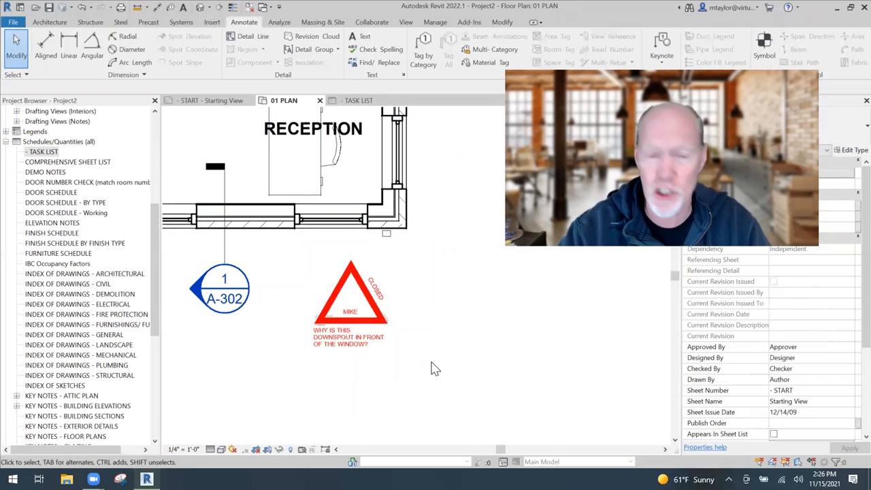
{"action": "left_click", "coordinate": [393, 320]}
{"action": "key", "text": "Delete"}
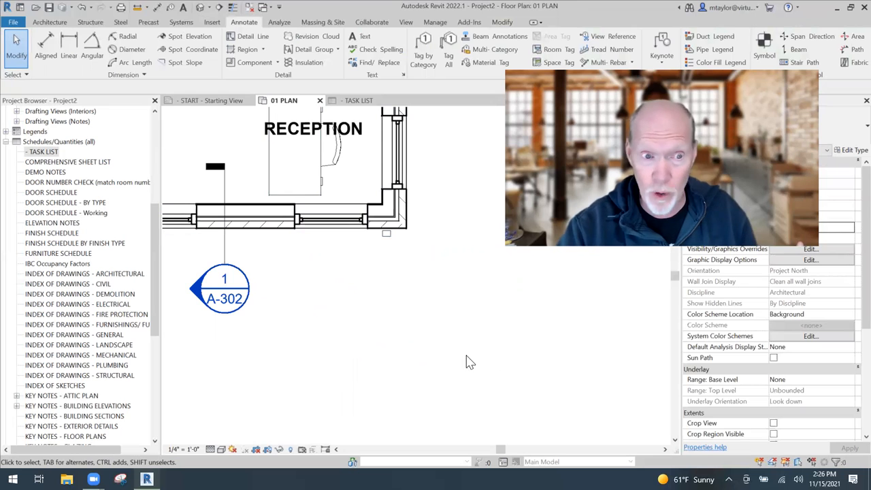
{"action": "left_click", "coordinate": [208, 100]}
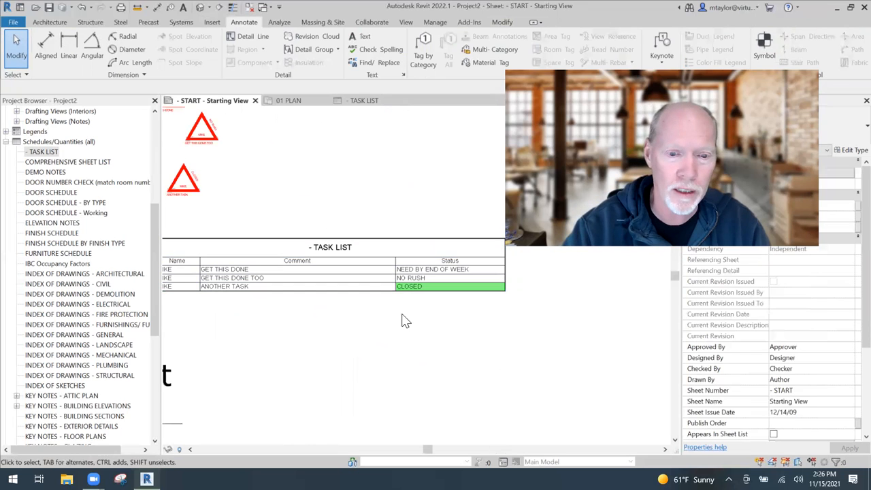
{"action": "scroll", "coordinate": [388, 327], "scroll_direction": "down", "scroll_amount": 1}
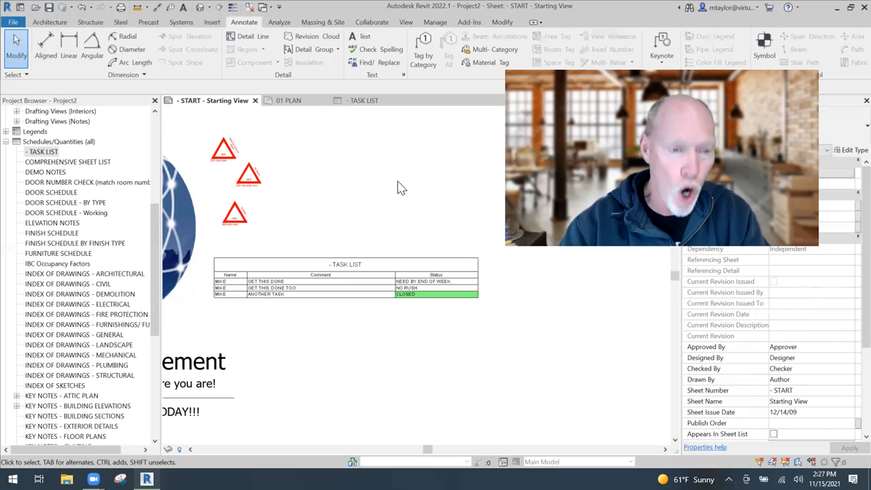
{"action": "scroll", "coordinate": [225, 181], "scroll_direction": "up", "scroll_amount": 3}
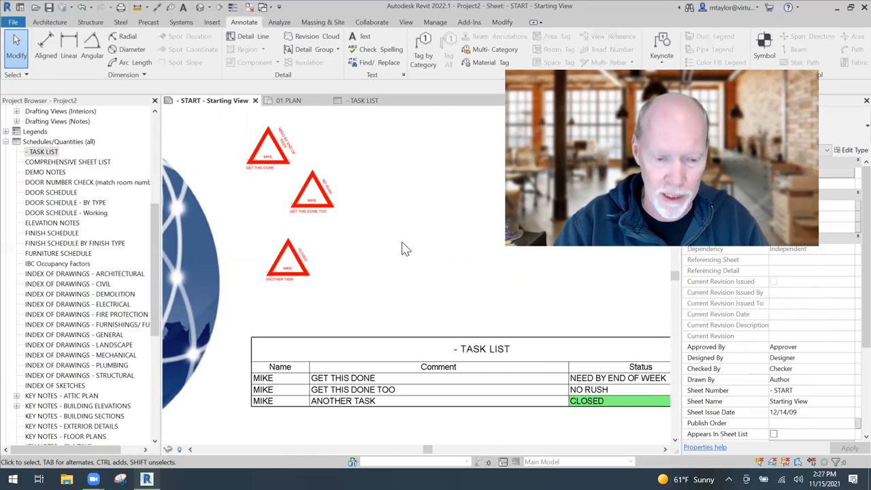
{"action": "scroll", "coordinate": [401, 248], "scroll_direction": "down", "scroll_amount": 4}
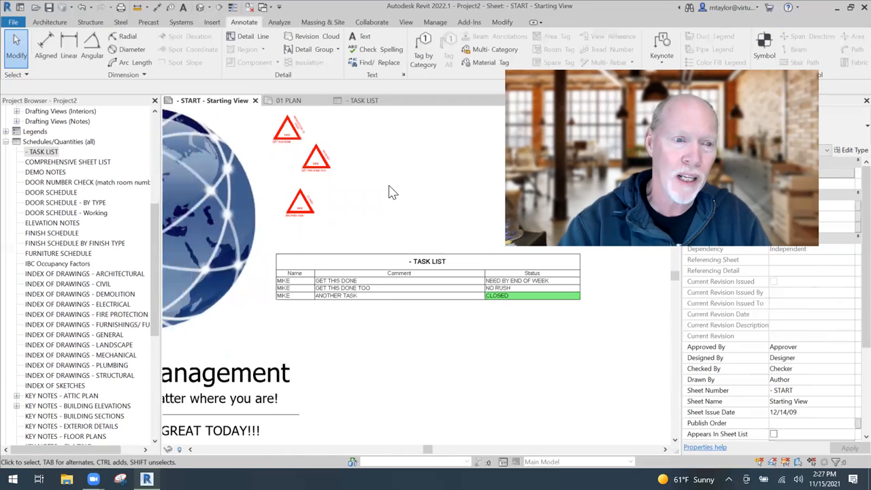
{"action": "scroll", "coordinate": [373, 184], "scroll_direction": "down", "scroll_amount": 2}
{"action": "scroll", "coordinate": [375, 197], "scroll_direction": "up", "scroll_amount": 3}
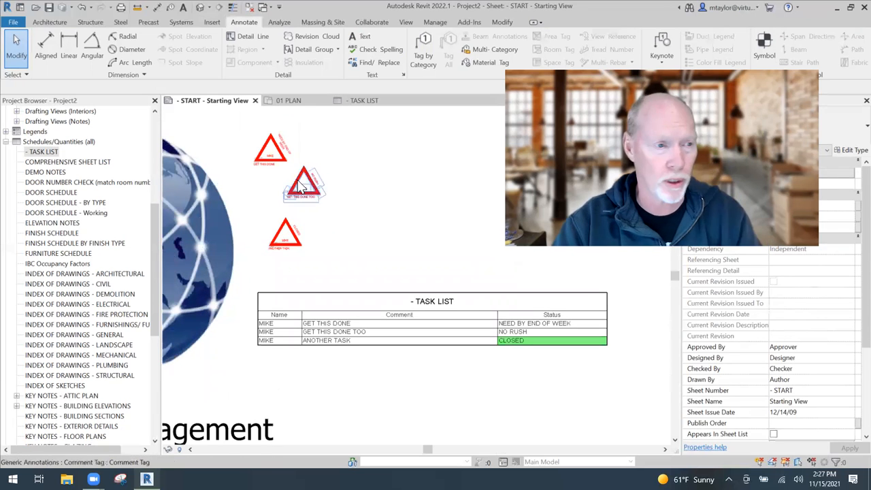
- Open the typical eave wall section from its A-302 section marker in the 01 PLAN view
{"action": "left_click", "coordinate": [291, 101]}
{"action": "scroll", "coordinate": [368, 272], "scroll_direction": "down", "scroll_amount": 3}
{"action": "double_click", "coordinate": [350, 292]}
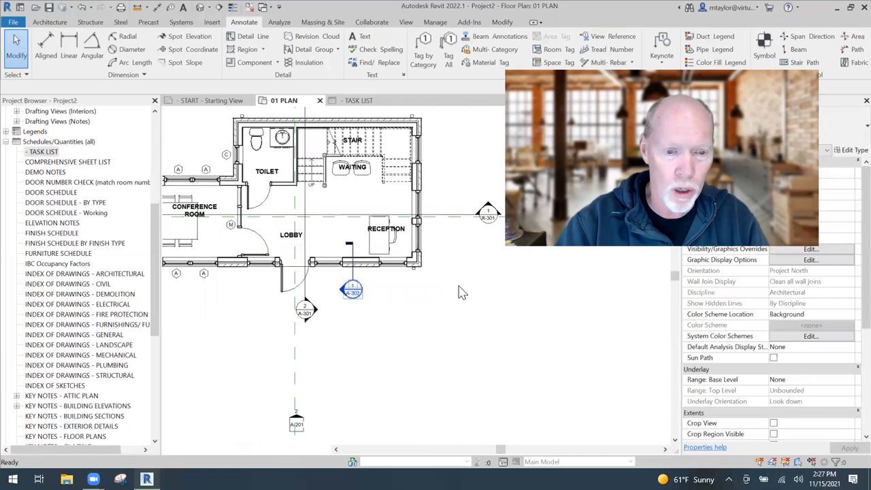
{"action": "scroll", "coordinate": [449, 190], "scroll_direction": "up", "scroll_amount": 2}
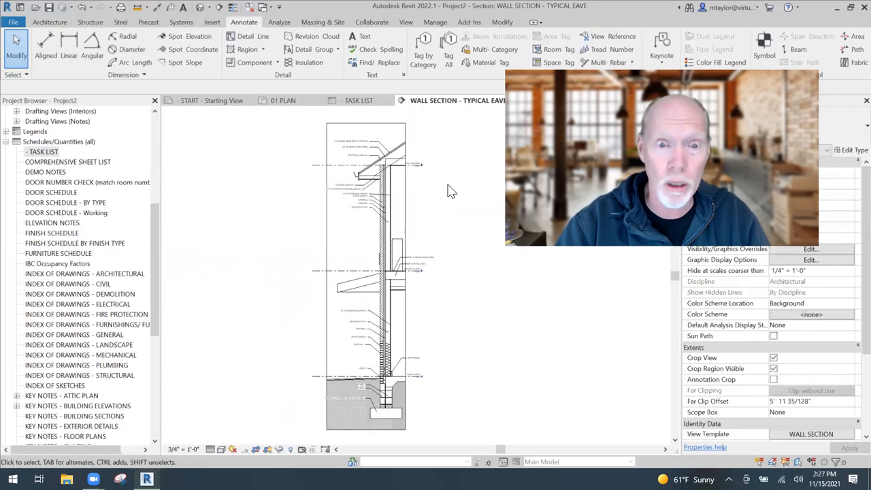
- Examine the eave detail and its gutter in the wall section
{"action": "mouse_move", "coordinate": [437, 195]}
{"action": "middle_mouse_down"}
{"action": "mouse_move", "coordinate": [432, 226]}
{"action": "mouse_move", "coordinate": [421, 224]}
{"action": "middle_mouse_up"}
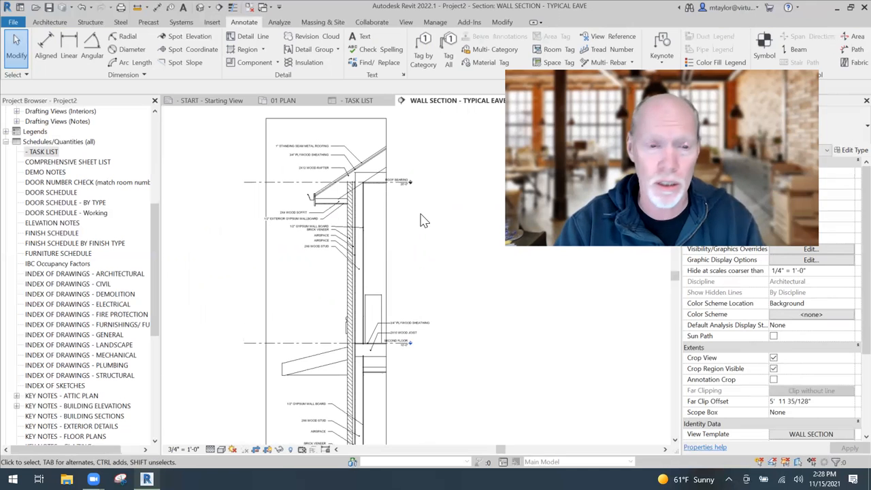
{"action": "scroll", "coordinate": [307, 216], "scroll_direction": "up", "scroll_amount": 2}
{"action": "scroll", "coordinate": [306, 216], "scroll_direction": "up", "scroll_amount": 3}
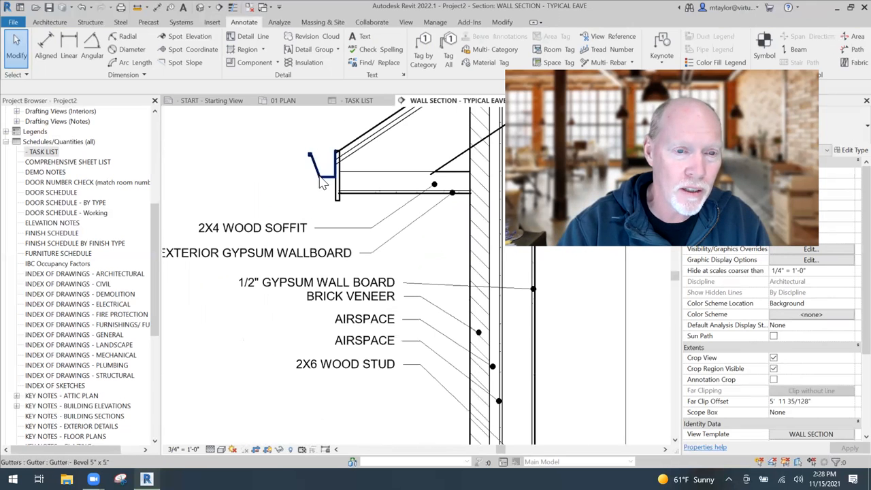
{"action": "left_click", "coordinate": [322, 182]}
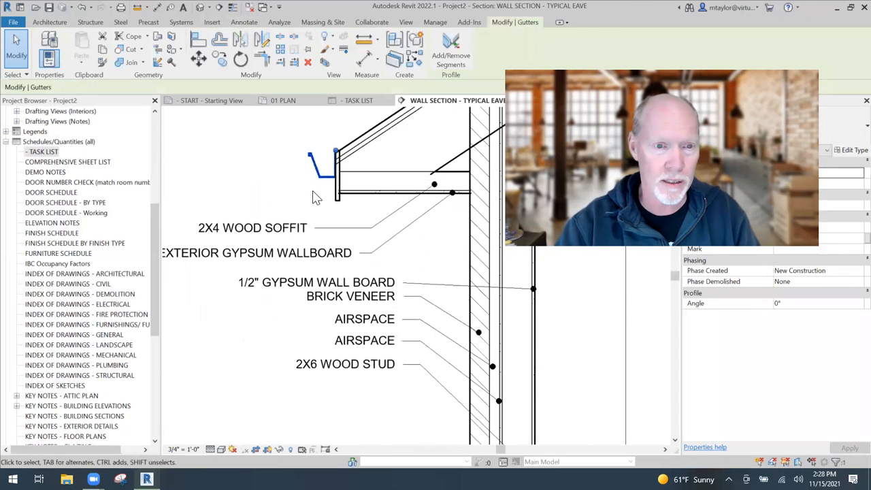
{"action": "scroll", "coordinate": [310, 196], "scroll_direction": "down", "scroll_amount": 1}
{"action": "scroll", "coordinate": [308, 196], "scroll_direction": "down", "scroll_amount": 2}
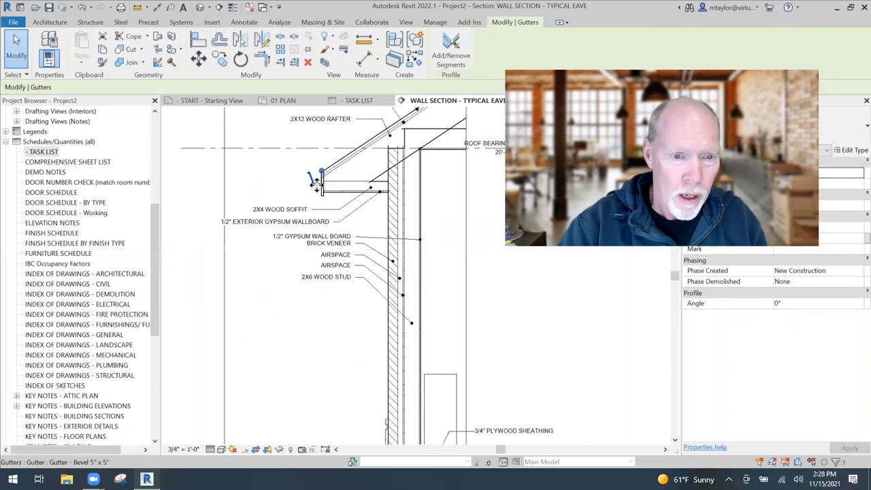
{"action": "left_click", "coordinate": [283, 196]}
{"action": "scroll", "coordinate": [284, 194], "scroll_direction": "down", "scroll_amount": 2}
- Move the wood base filled region at the first floor away from the wall, into the room
{"action": "mouse_move", "coordinate": [450, 274]}
{"action": "middle_mouse_down"}
{"action": "mouse_move", "coordinate": [435, 224]}
{"action": "mouse_move", "coordinate": [393, 168]}
{"action": "middle_mouse_up"}
{"action": "middle_click_drag", "start_coordinate": [393, 316], "coordinate": [351, 230]}
{"action": "scroll", "coordinate": [398, 306], "scroll_direction": "up", "scroll_amount": 4}
{"action": "scroll", "coordinate": [344, 285], "scroll_direction": "down", "scroll_amount": 2}
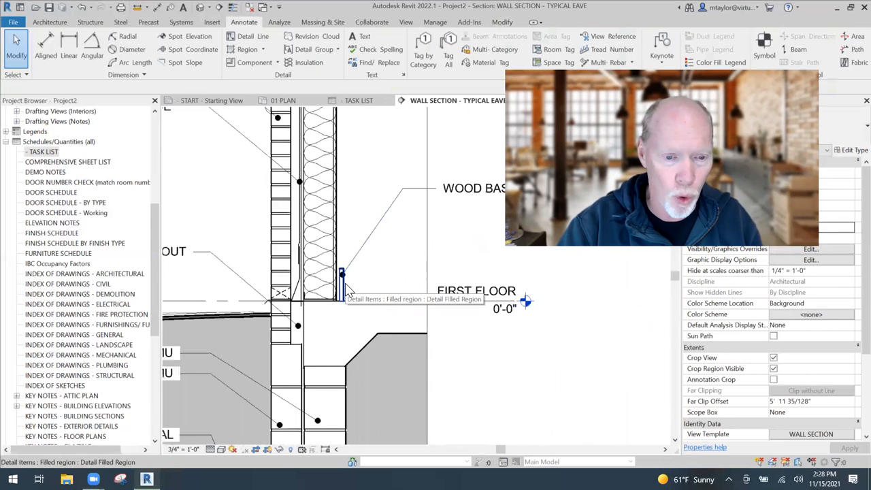
{"action": "left_click", "coordinate": [380, 291]}
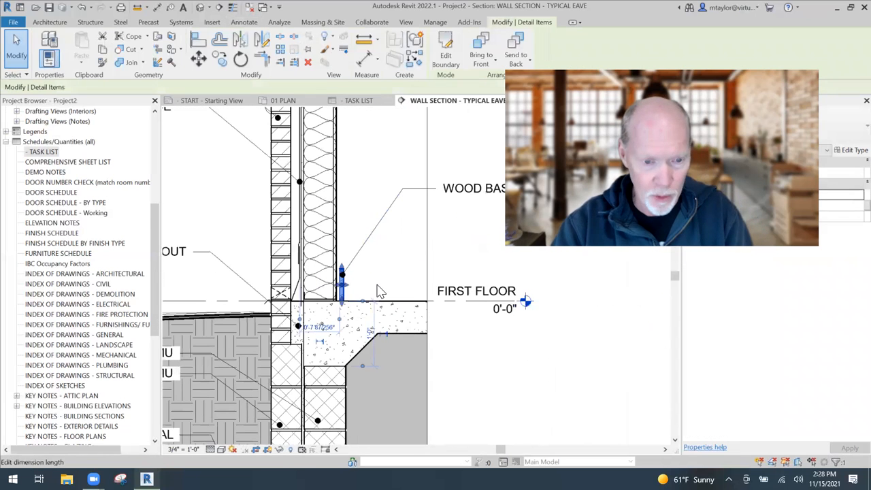
{"action": "left_click_drag", "start_coordinate": [379, 272], "coordinate": [403, 268]}
{"action": "key", "text": "Escape"}
{"action": "scroll", "coordinate": [402, 268], "scroll_direction": "down", "scroll_amount": 3}
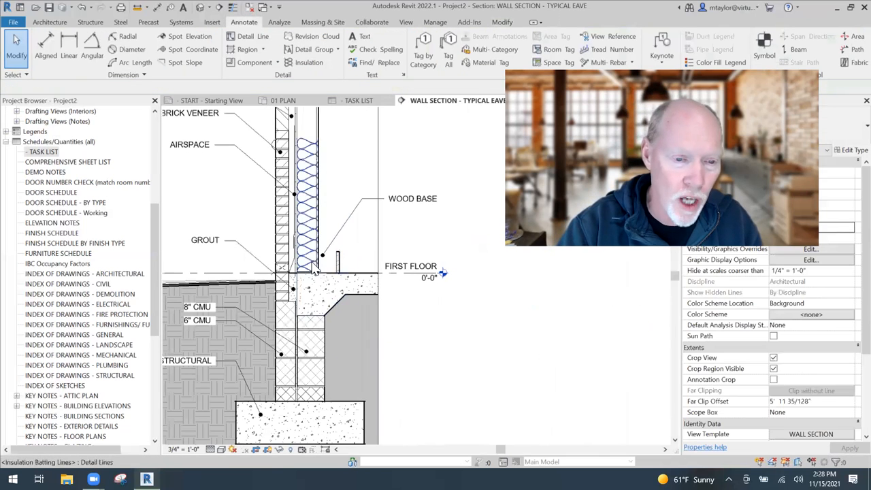
- Place a Comment Tag symbol without leaders beside the displaced wood base, just above the first floor level
{"action": "scroll", "coordinate": [419, 329], "scroll_direction": "down", "scroll_amount": 1}
{"action": "middle_click_drag", "start_coordinate": [418, 328], "coordinate": [393, 345]}
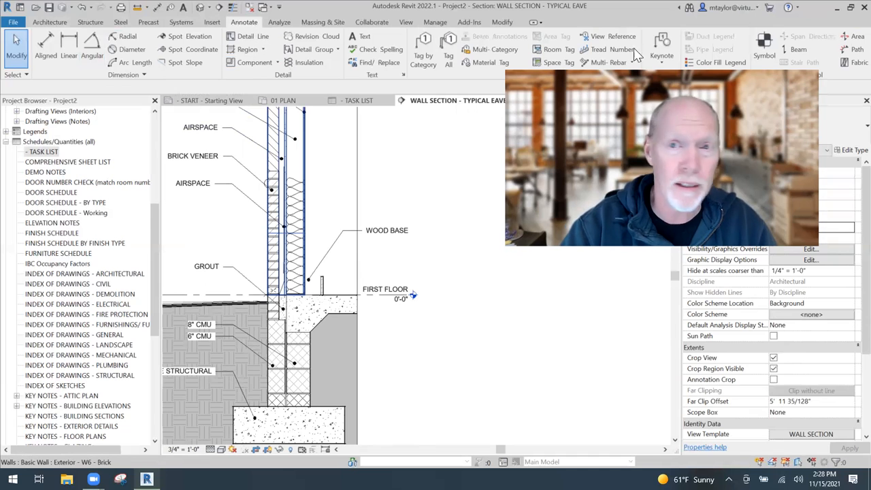
{"action": "left_click", "coordinate": [764, 51]}
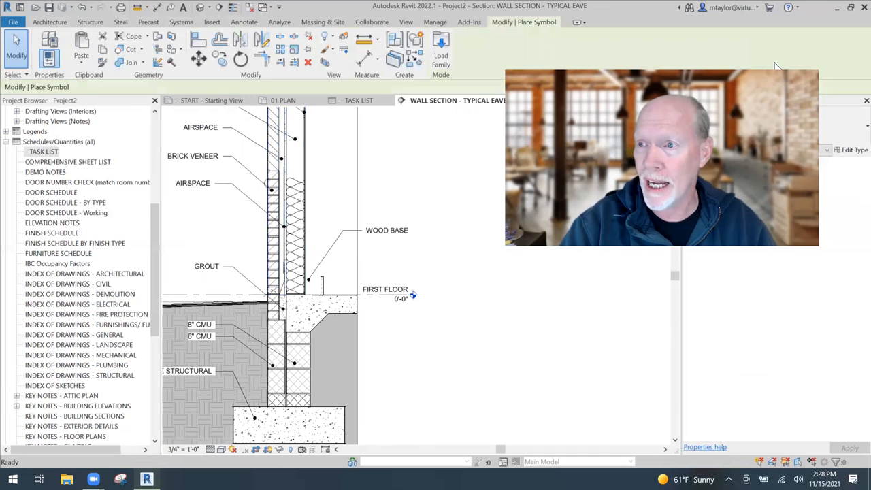
{"action": "left_click", "coordinate": [352, 257]}
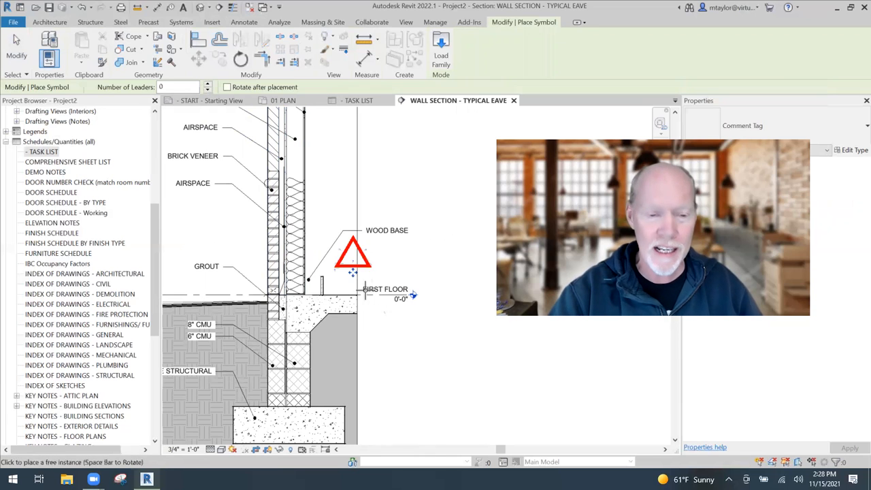
{"action": "scroll", "coordinate": [351, 272], "scroll_direction": "up", "scroll_amount": 3}
{"action": "key", "text": "Escape"}
{"action": "key", "text": "Escape"}
{"action": "scroll", "coordinate": [340, 268], "scroll_direction": "up", "scroll_amount": 1}
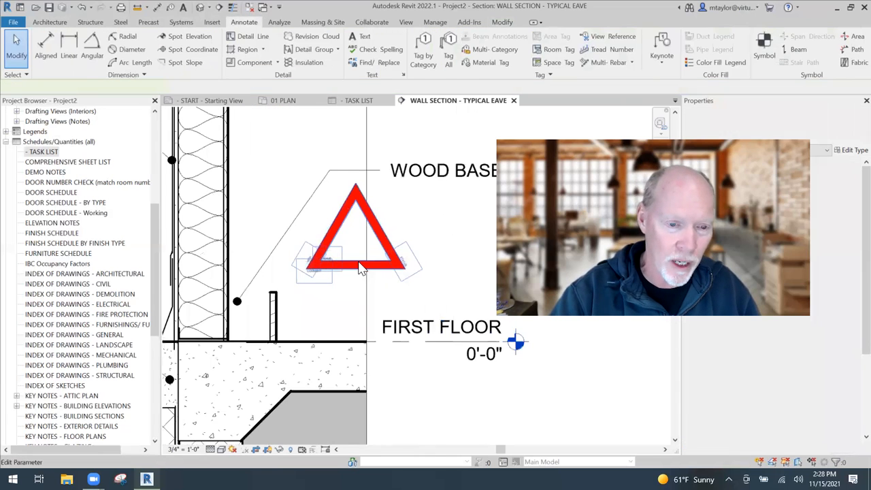
- Fill in the wood base comment tag with the assignee's name and the comment THIS BASE NEEDS TO BE AGAINST THE WALL
{"action": "left_click", "coordinate": [361, 266]}
{"action": "left_click", "coordinate": [372, 255]}
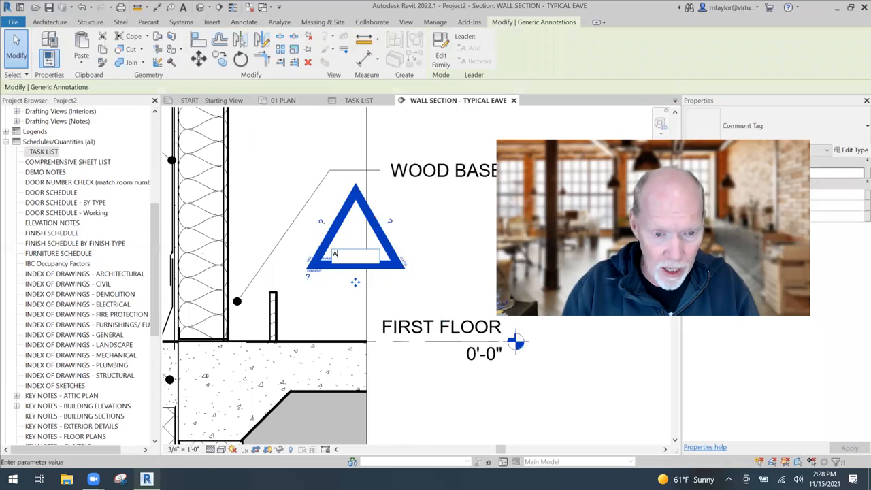
{"action": "left_click", "coordinate": [308, 277]}
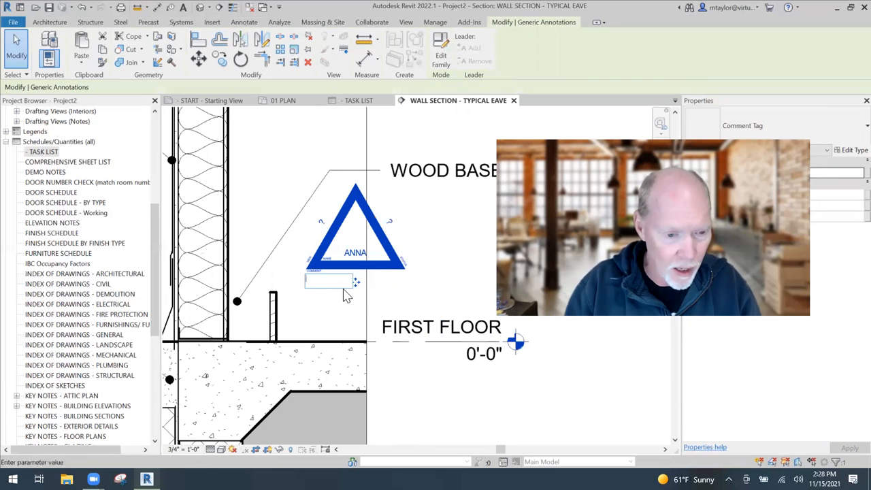
{"action": "type", "text": "THIS BASE NEEDS TO ABE AG"}
{"action": "key", "text": "BackSpace"}
{"action": "key", "text": "BackSpace"}
{"action": "key", "text": "BackSpace"}
{"action": "key", "text": "BackSpace"}
{"action": "key", "text": "BackSpace"}
{"action": "key", "text": "BackSpace"}
{"action": "type", "text": "BE AGAINST THE W"}
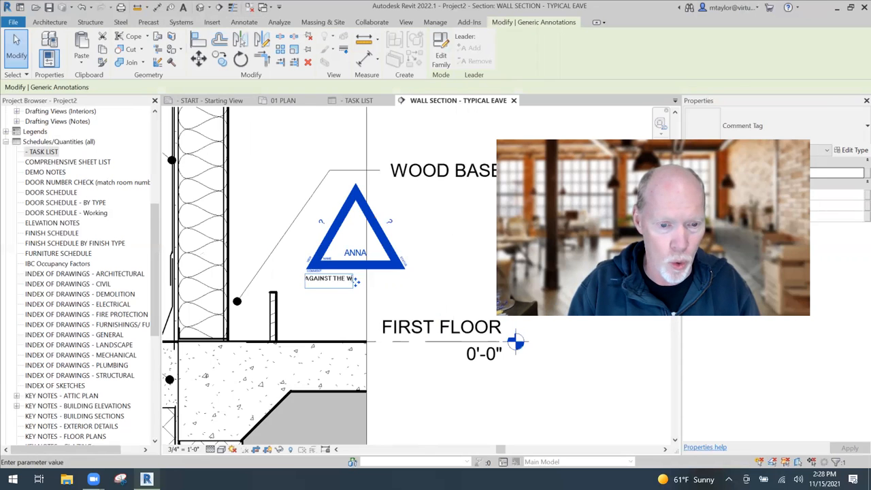
{"action": "type", "text": "ALL"}
{"action": "left_click", "coordinate": [469, 310]}
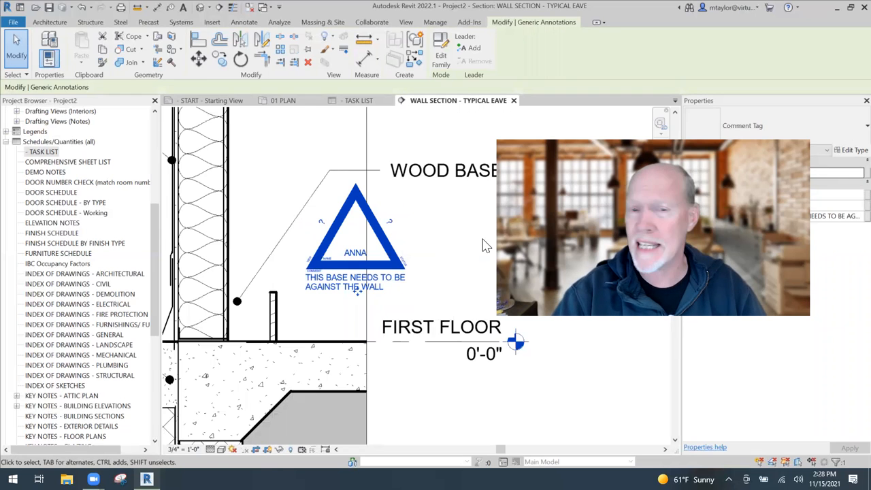
- Set the status of the wood base comment tag to OPEN
{"action": "left_click", "coordinate": [394, 221]}
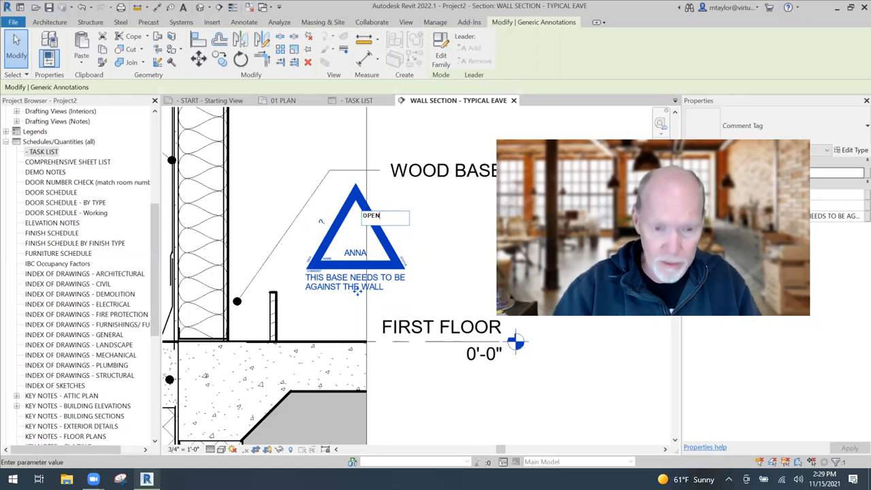
{"action": "left_click", "coordinate": [478, 223]}
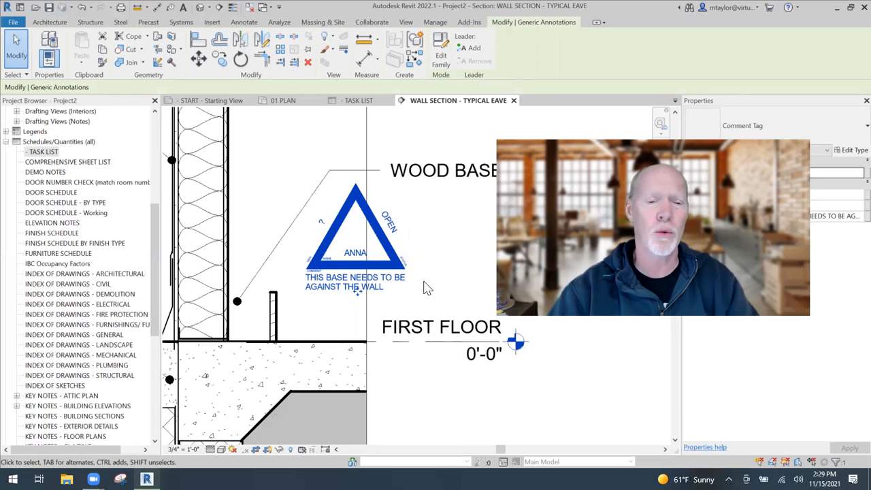
{"action": "left_click", "coordinate": [447, 244]}
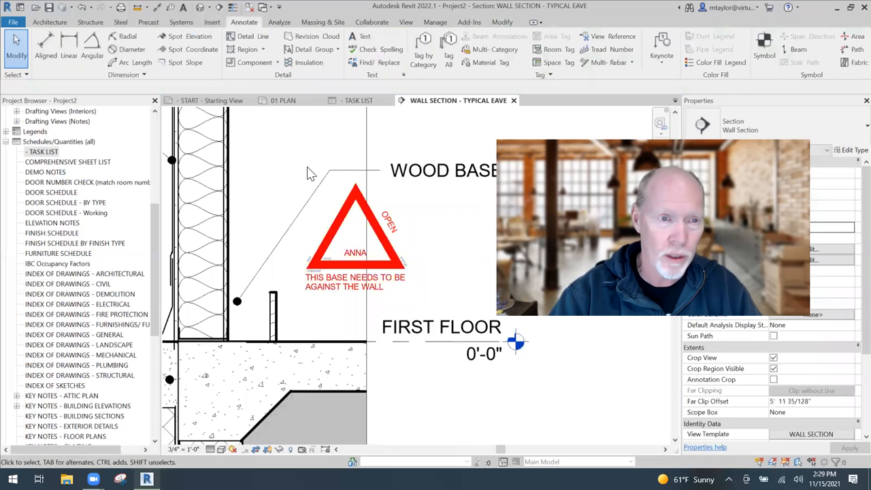
- Check the task list on the starting sheet, and close the TASK LIST, 01 PLAN and wall section views
{"action": "left_click", "coordinate": [216, 100]}
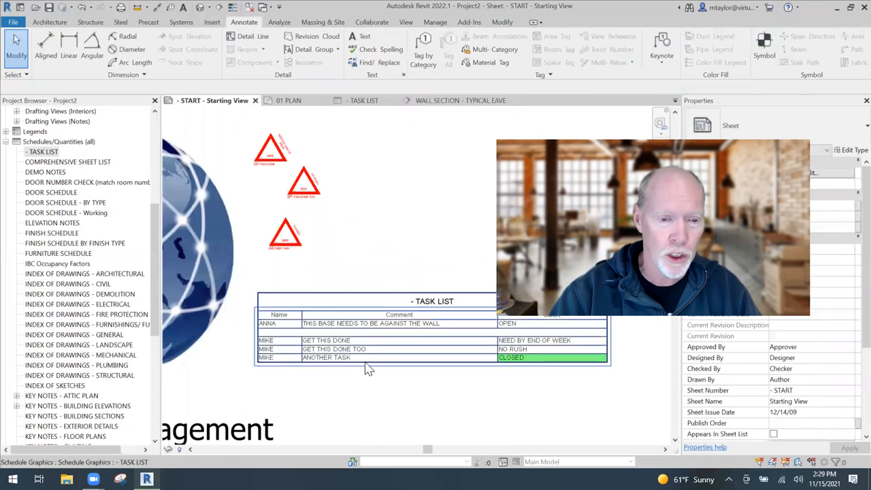
{"action": "middle_click_drag", "start_coordinate": [322, 316], "coordinate": [262, 244]}
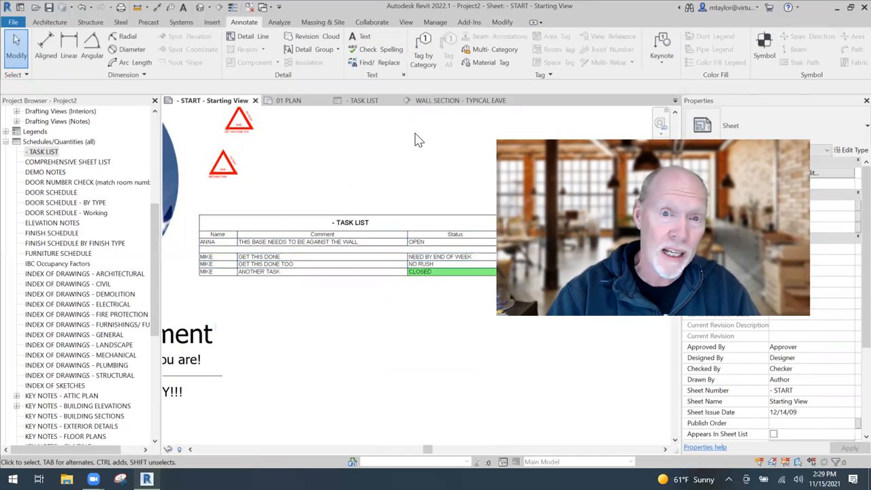
{"action": "left_click", "coordinate": [436, 104]}
{"action": "left_click", "coordinate": [515, 101]}
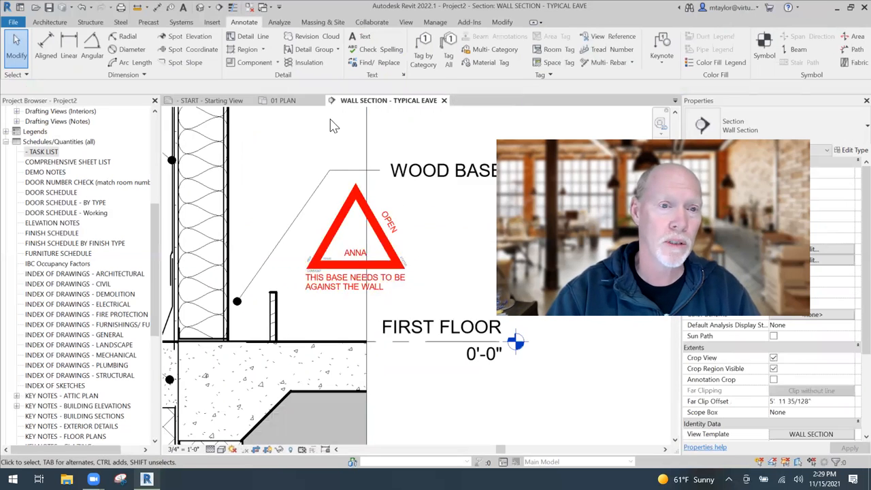
{"action": "left_click", "coordinate": [316, 100]}
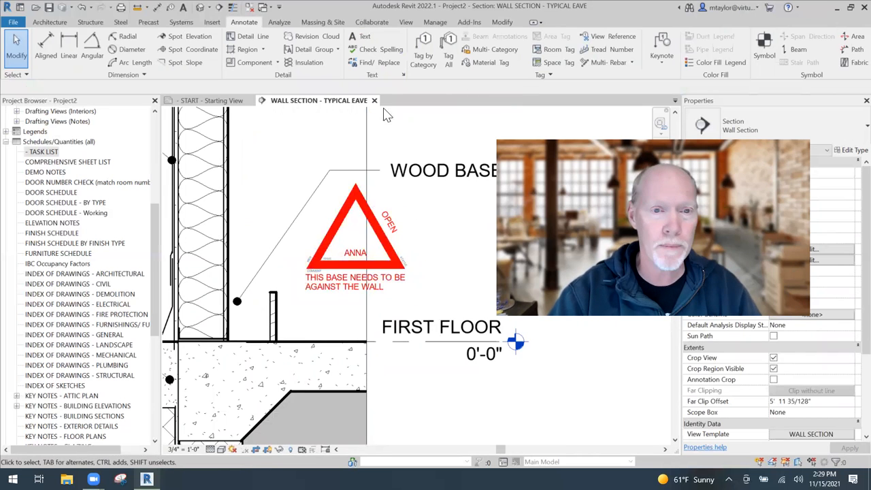
{"action": "left_click", "coordinate": [374, 101]}
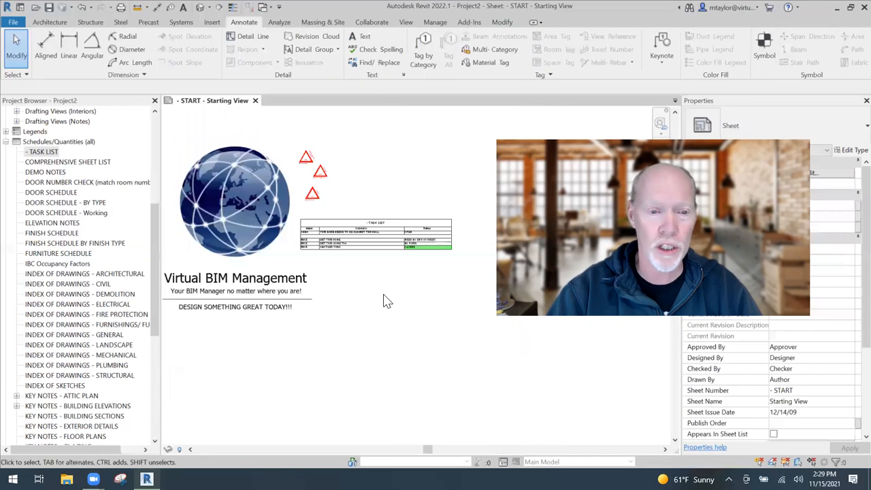
{"action": "middle_click_drag", "start_coordinate": [365, 264], "coordinate": [329, 281]}
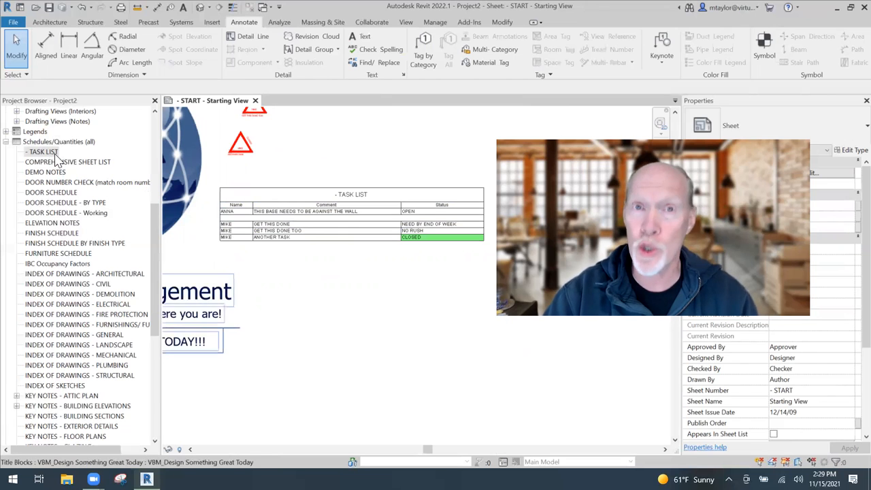
- Open the TASK LIST schedule and review the name, comment and status of the wood base task
{"action": "left_click", "coordinate": [39, 155]}
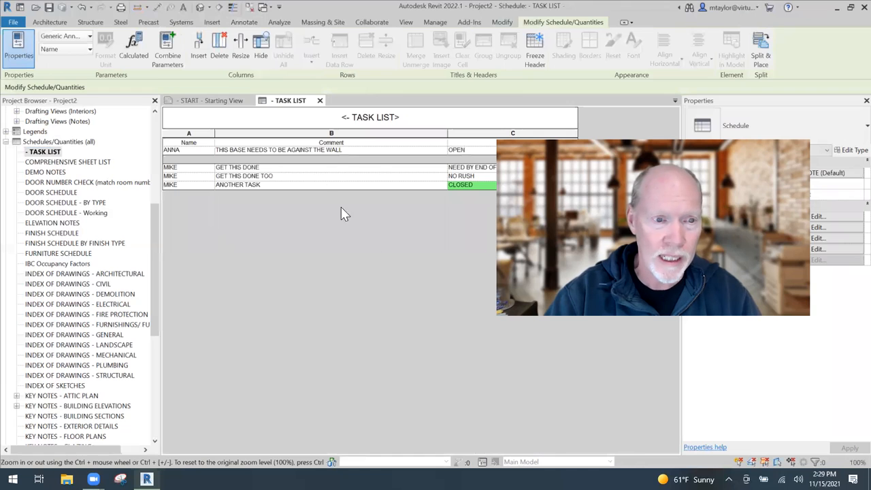
{"action": "left_click", "coordinate": [248, 150]}
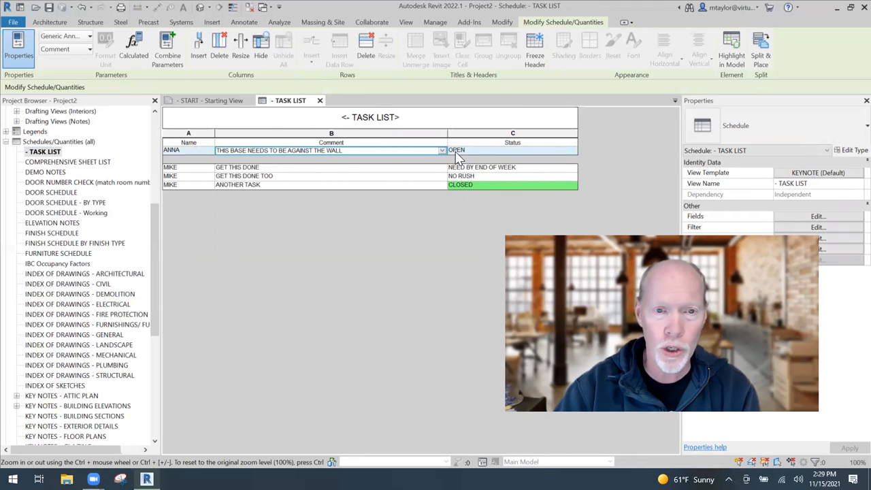
{"action": "left_click", "coordinate": [190, 150]}
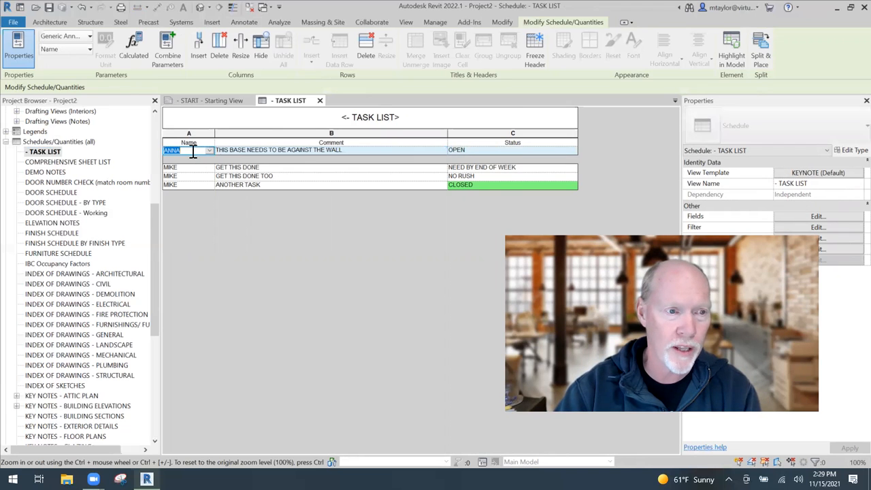
{"action": "left_click", "coordinate": [301, 150]}
{"action": "left_click", "coordinate": [459, 150]}
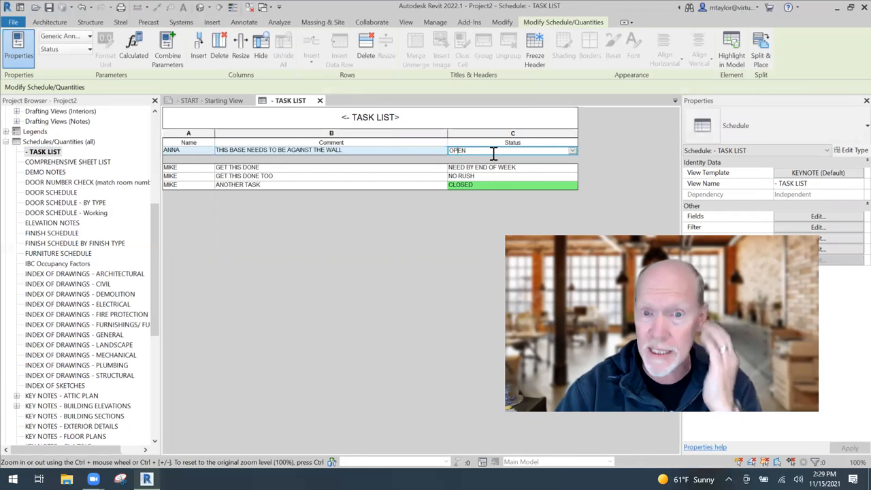
- Locate the wood base comment tag from its schedule row with Highlight in Model, allowing the search through closed views
{"action": "left_click", "coordinate": [344, 151]}
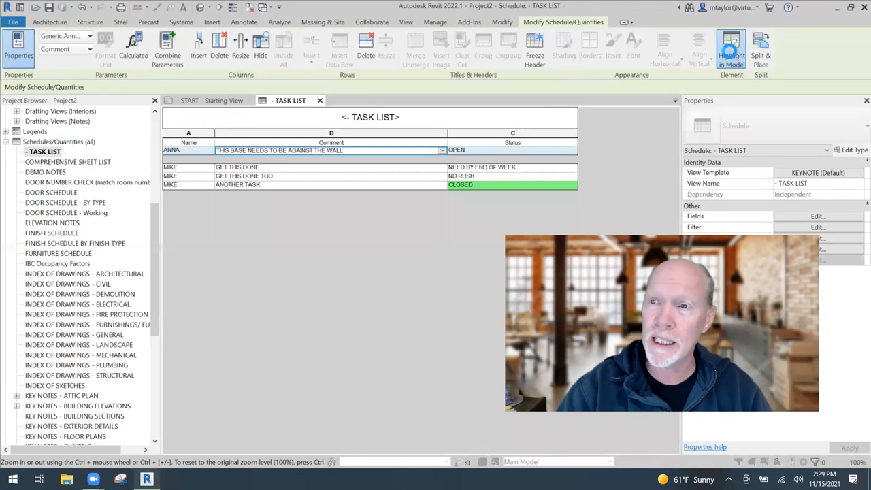
{"action": "left_click", "coordinate": [733, 56]}
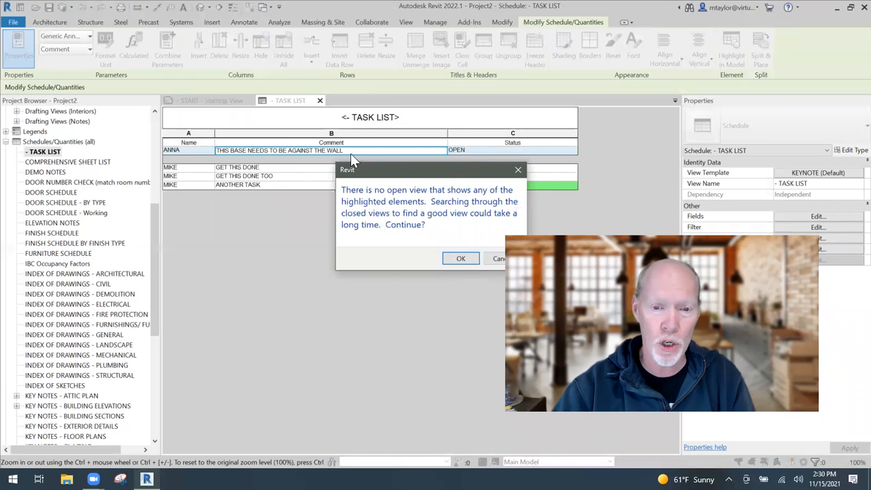
{"action": "left_click", "coordinate": [393, 242]}
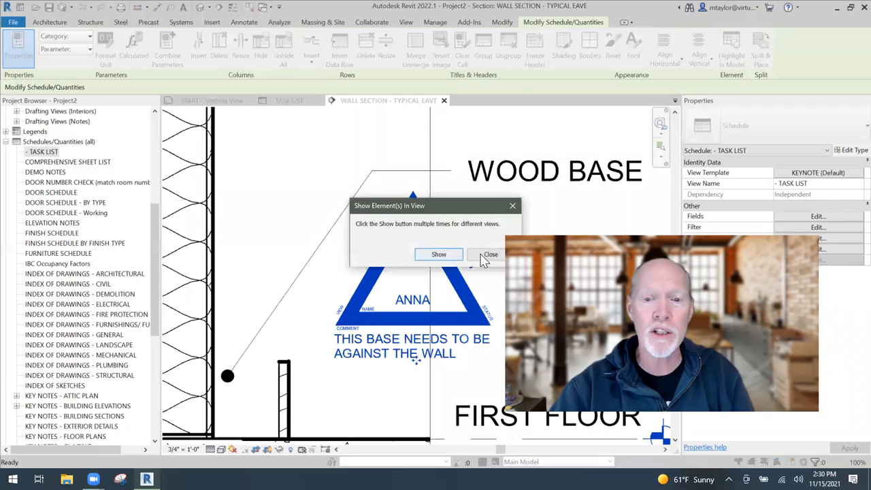
{"action": "left_click", "coordinate": [491, 256]}
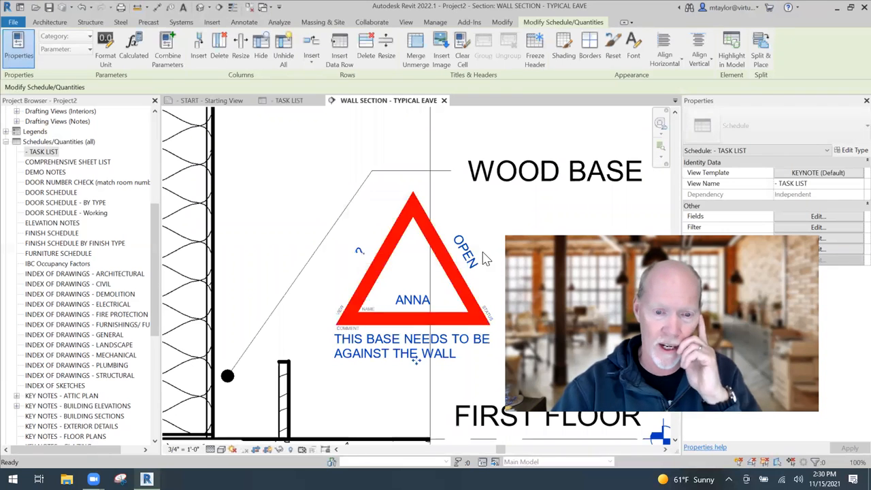
{"action": "scroll", "coordinate": [474, 228], "scroll_direction": "down", "scroll_amount": 5}
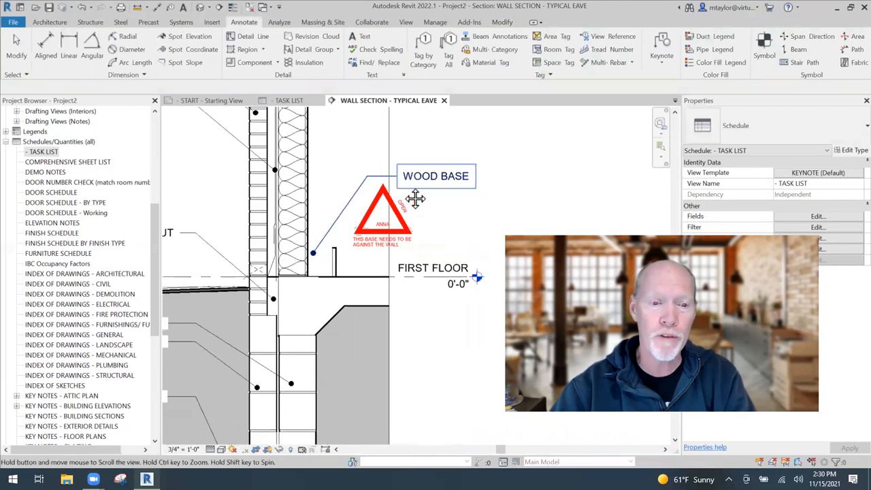
{"action": "left_click", "coordinate": [435, 281]}
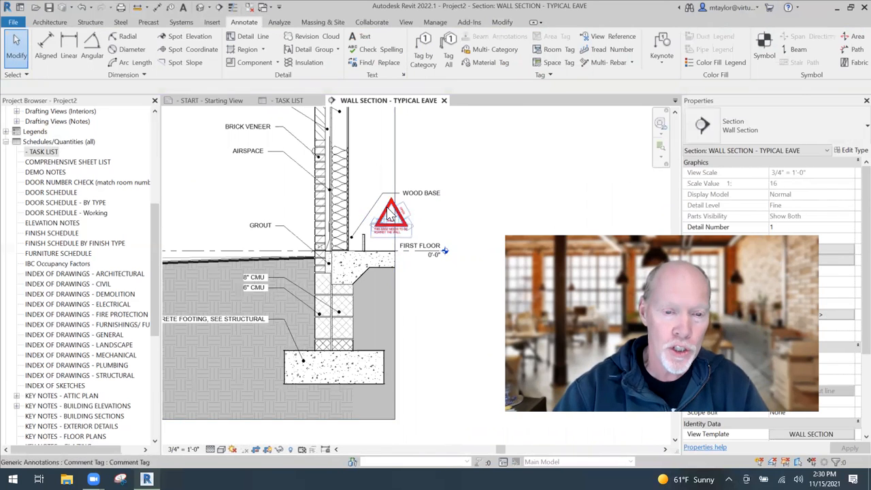
- Move the wood base filled region back against the inside face of the wall at the first floor
{"action": "scroll", "coordinate": [391, 228], "scroll_direction": "up", "scroll_amount": 4}
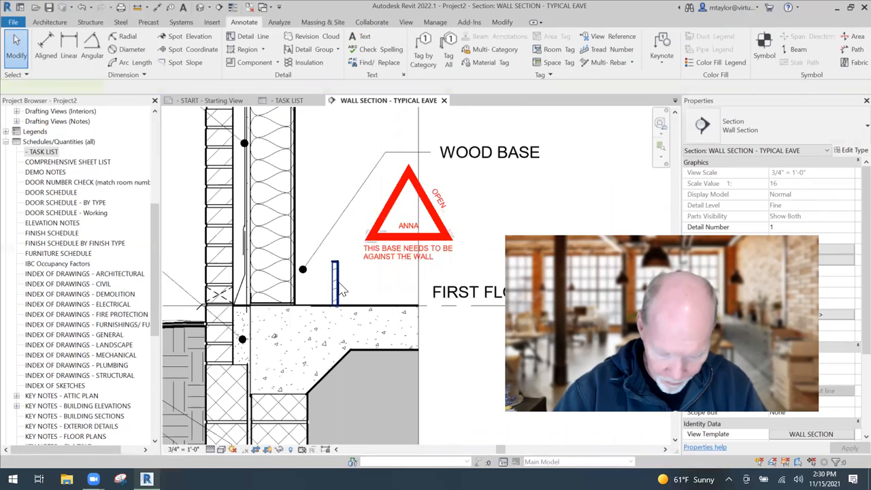
{"action": "left_click", "coordinate": [336, 286]}
{"action": "left_click_drag", "start_coordinate": [336, 286], "coordinate": [331, 306]}
{"action": "key", "text": "m"}
{"action": "key", "text": "v"}
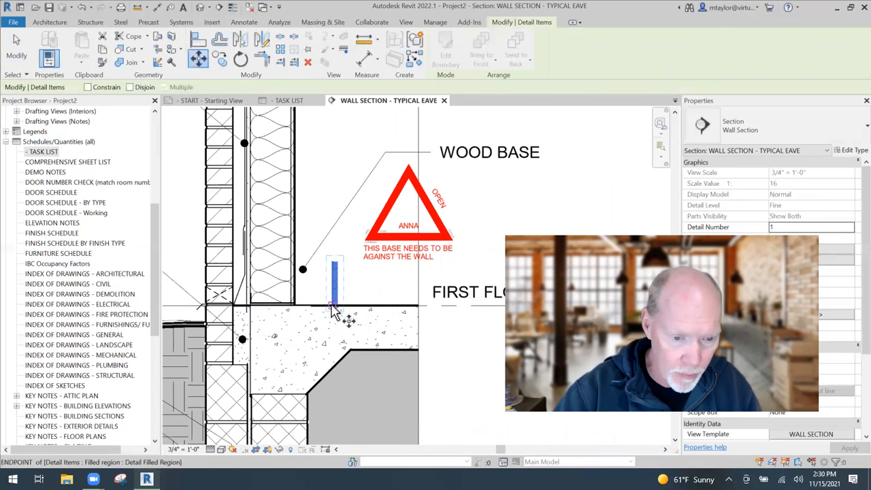
{"action": "key", "text": "Escape"}
{"action": "key", "text": "Escape"}
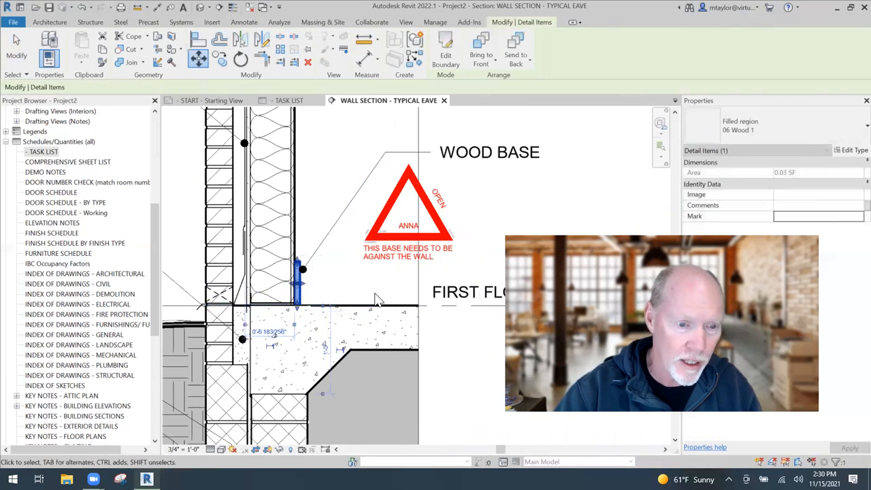
- Set the wood base comment tag's status to CLOSED and check the task list on the starting sheet
{"action": "scroll", "coordinate": [354, 264], "scroll_direction": "down", "scroll_amount": 2}
{"action": "left_click", "coordinate": [353, 264]}
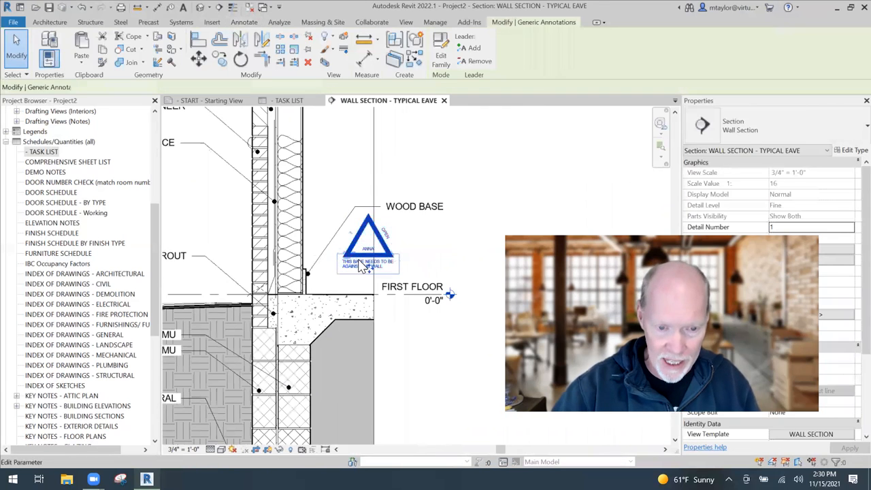
{"action": "left_click", "coordinate": [392, 239]}
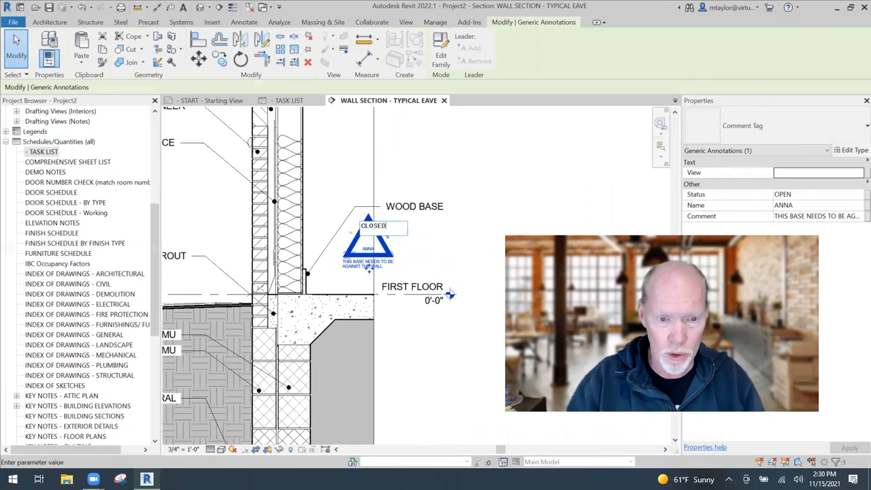
{"action": "type", "text": "CLOSED"}
{"action": "left_click", "coordinate": [459, 243]}
{"action": "left_click", "coordinate": [444, 252]}
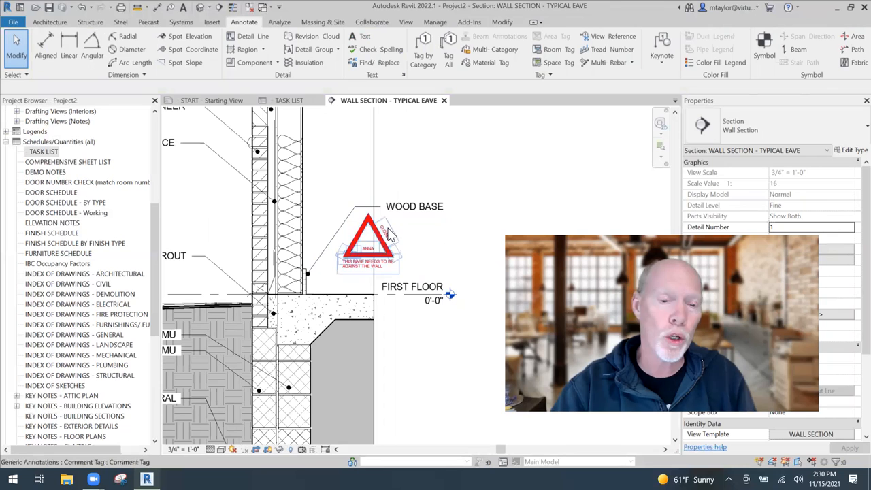
{"action": "left_click", "coordinate": [206, 102]}
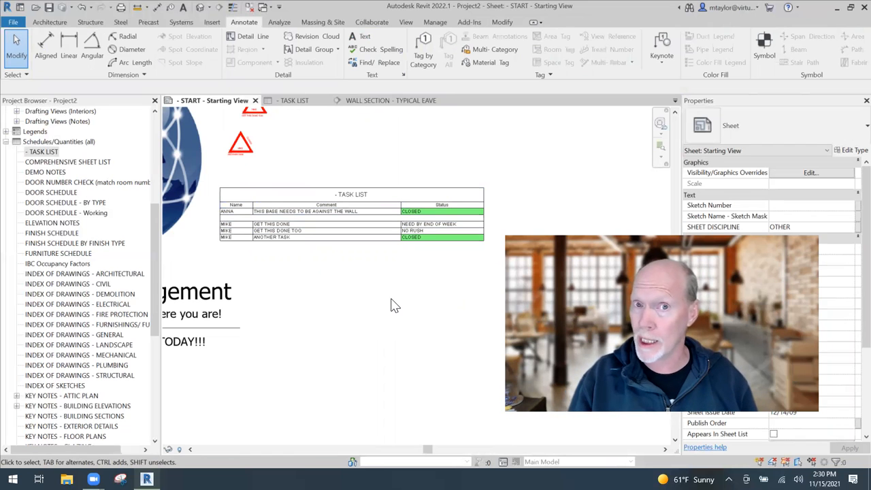
- Delete the closed wood base comment tag from the wall section and recheck the starting sheet's task list
{"action": "left_click", "coordinate": [389, 100]}
{"action": "left_click", "coordinate": [466, 285]}
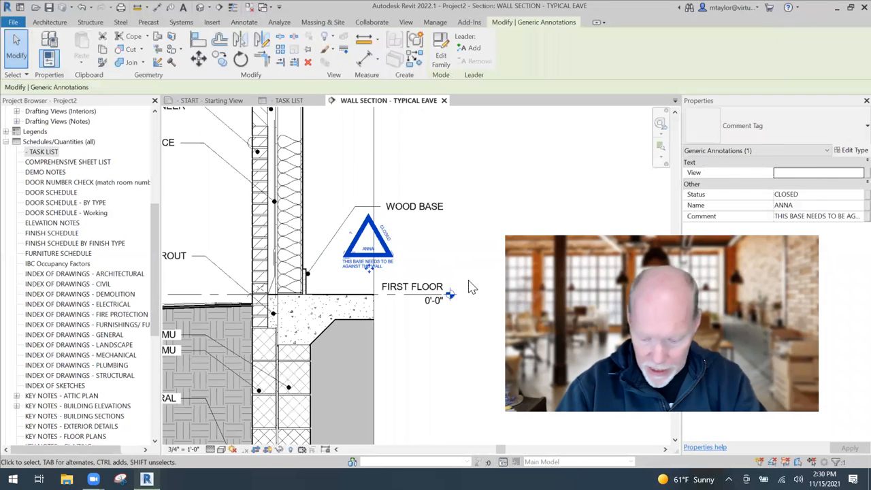
{"action": "key", "text": "Delete"}
{"action": "left_click", "coordinate": [214, 101]}
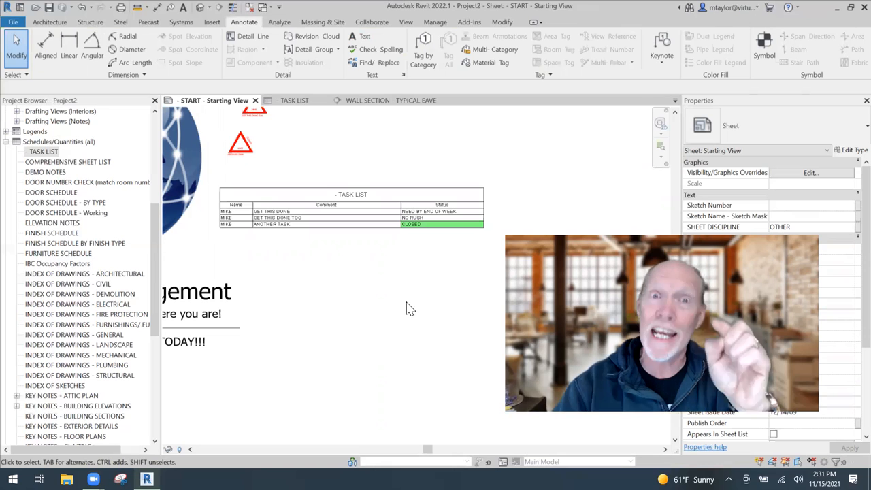
{"action": "middle_click_drag", "start_coordinate": [344, 144], "coordinate": [363, 200]}
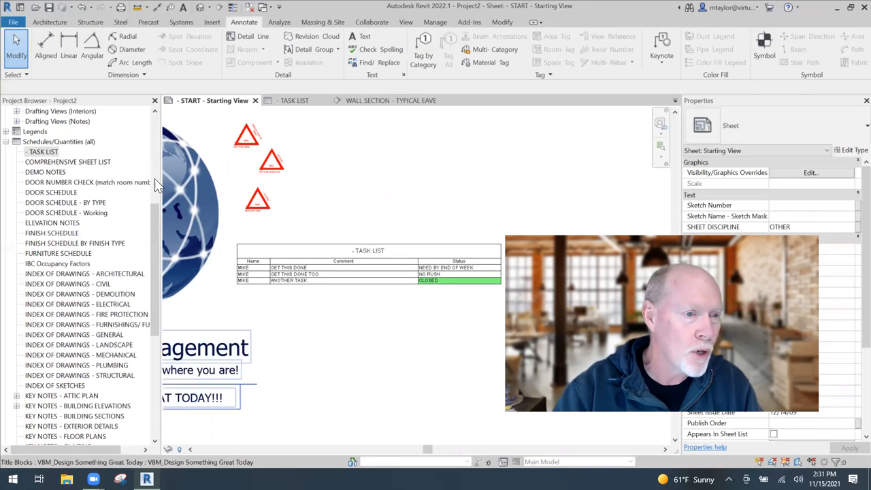
- Create a new family from the Generic Annotation.rft template in the English-Imperial Annotations folder
{"action": "left_click_drag", "start_coordinate": [153, 202], "coordinate": [153, 119]}
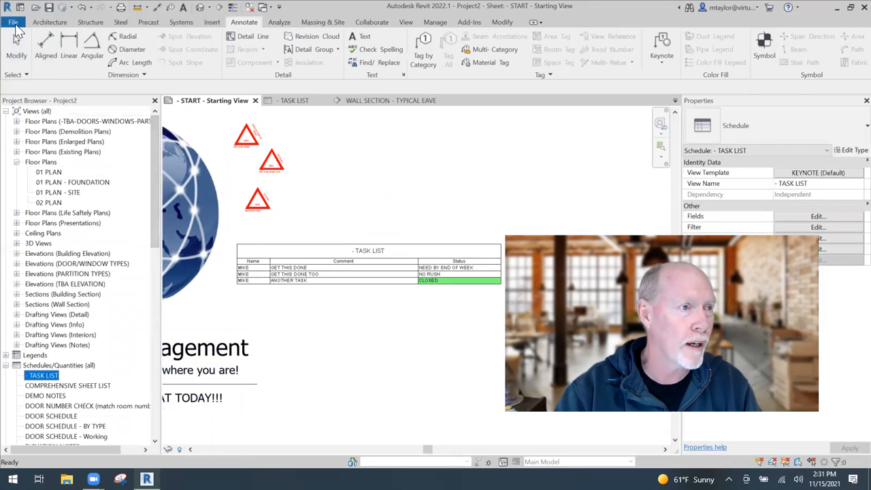
{"action": "left_click", "coordinate": [15, 26]}
{"action": "mouse_move", "coordinate": [40, 69]}
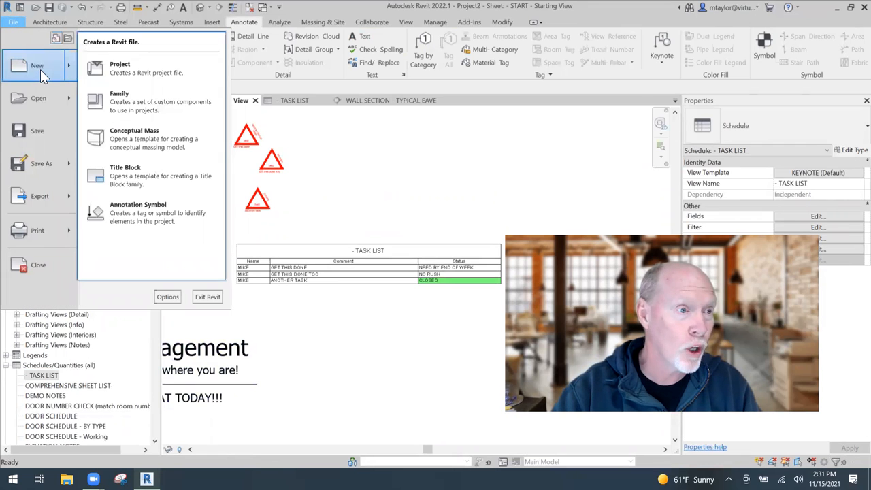
{"action": "left_click", "coordinate": [135, 100]}
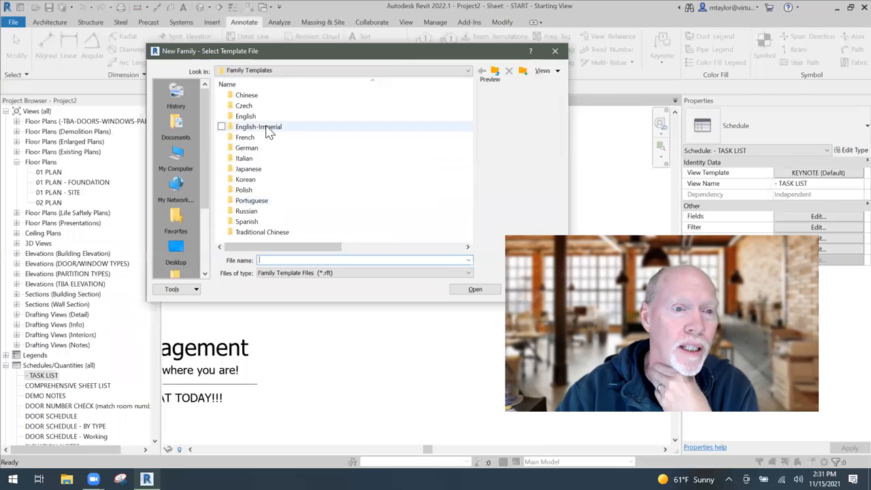
{"action": "double_click", "coordinate": [268, 129]}
{"action": "scroll", "coordinate": [297, 156], "scroll_direction": "down", "scroll_amount": 4}
{"action": "scroll", "coordinate": [297, 157], "scroll_direction": "up", "scroll_amount": 5}
{"action": "double_click", "coordinate": [255, 95]}
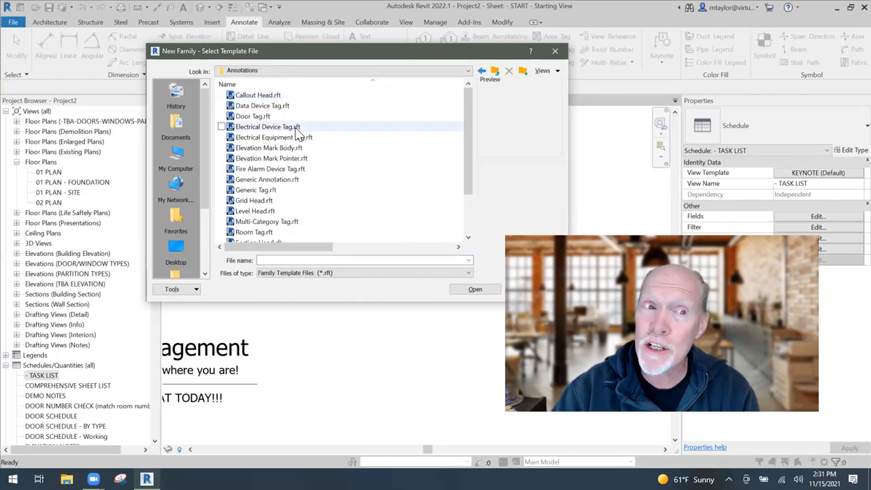
{"action": "scroll", "coordinate": [293, 211], "scroll_direction": "down", "scroll_amount": 2}
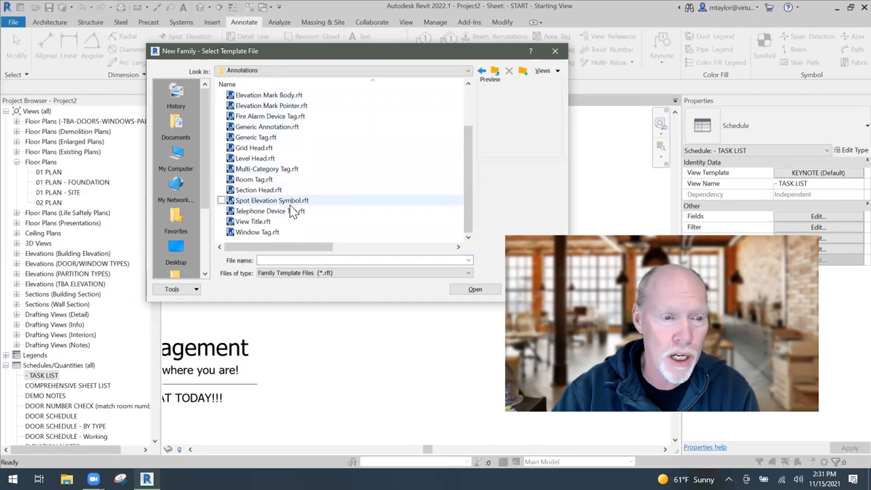
{"action": "left_click", "coordinate": [285, 130]}
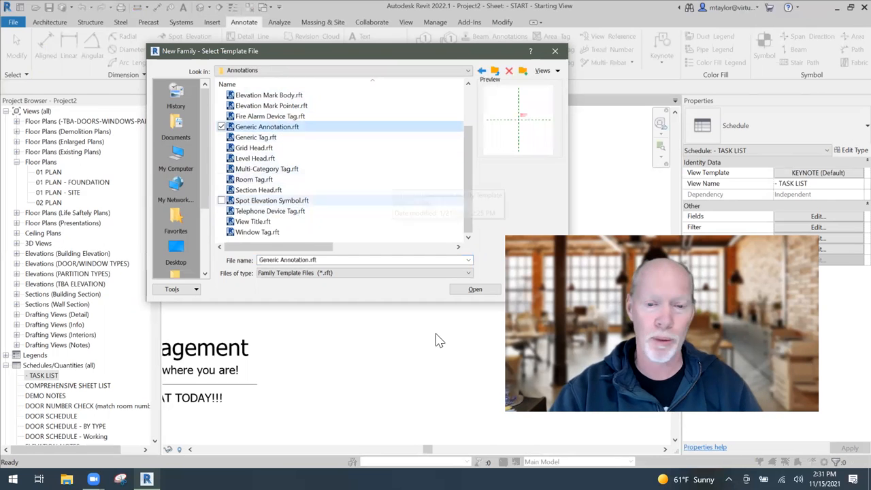
{"action": "left_click", "coordinate": [474, 290]}
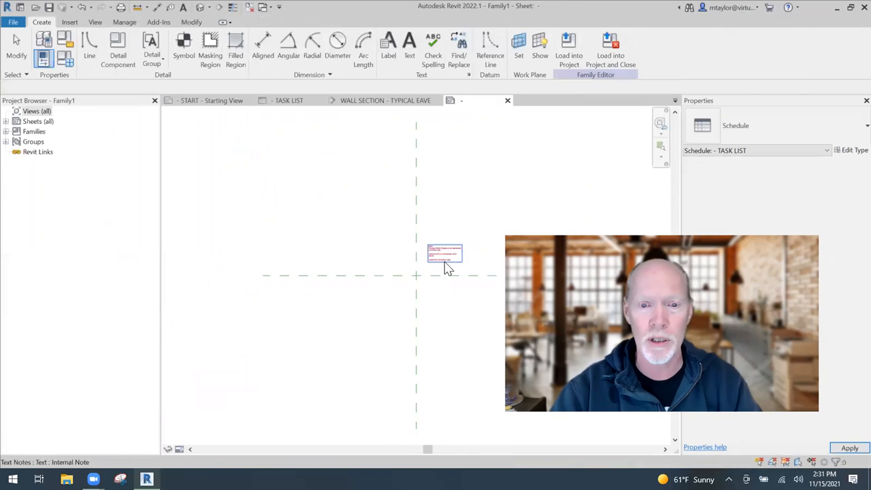
- Delete the template's red instruction note beside the reference plane intersection
{"action": "scroll", "coordinate": [442, 303], "scroll_direction": "up", "scroll_amount": 2}
{"action": "middle_click_drag", "start_coordinate": [442, 303], "coordinate": [365, 281]}
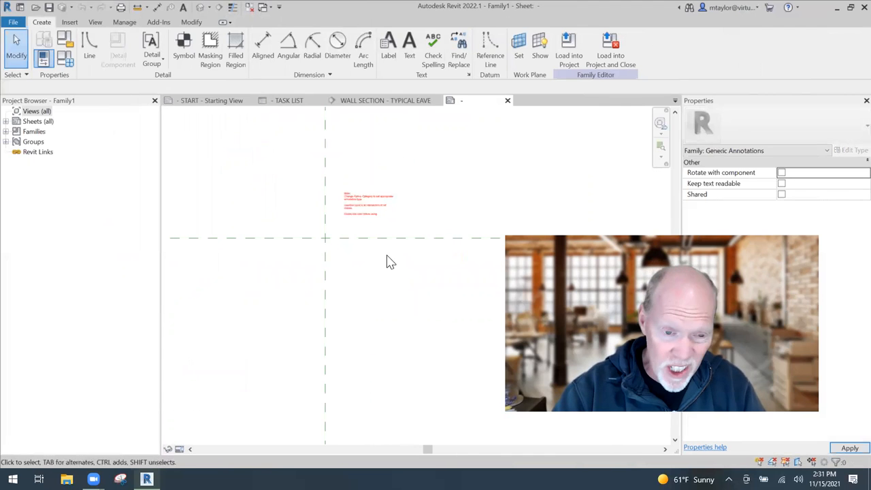
{"action": "left_click", "coordinate": [354, 202]}
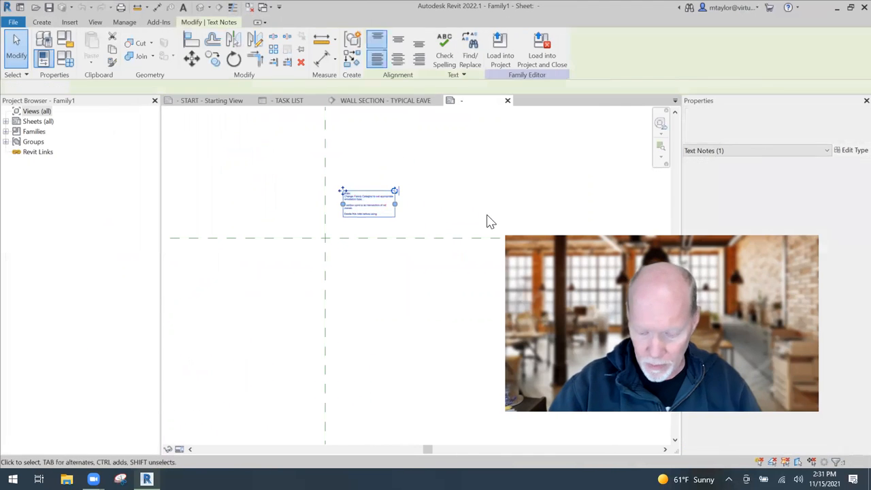
{"action": "key", "text": "Delete"}
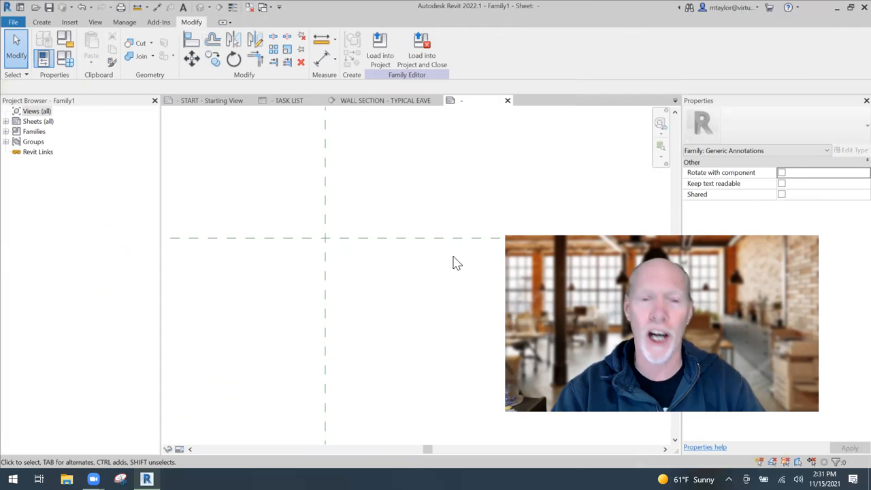
- Start a filled region and rename its Solid Black type as Solid GREEN
{"action": "middle_click_drag", "start_coordinate": [371, 267], "coordinate": [398, 284]}
{"action": "scroll", "coordinate": [401, 293], "scroll_direction": "up", "scroll_amount": 2}
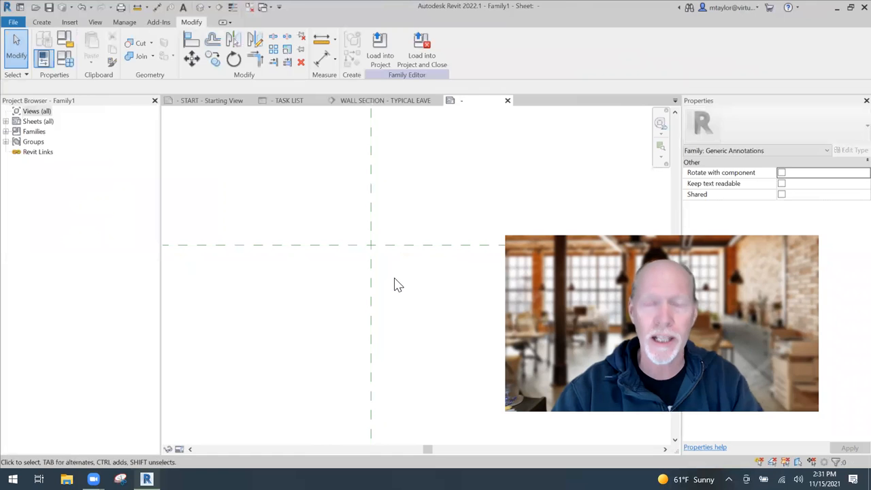
{"action": "left_click", "coordinate": [42, 22]}
{"action": "left_click", "coordinate": [235, 46]}
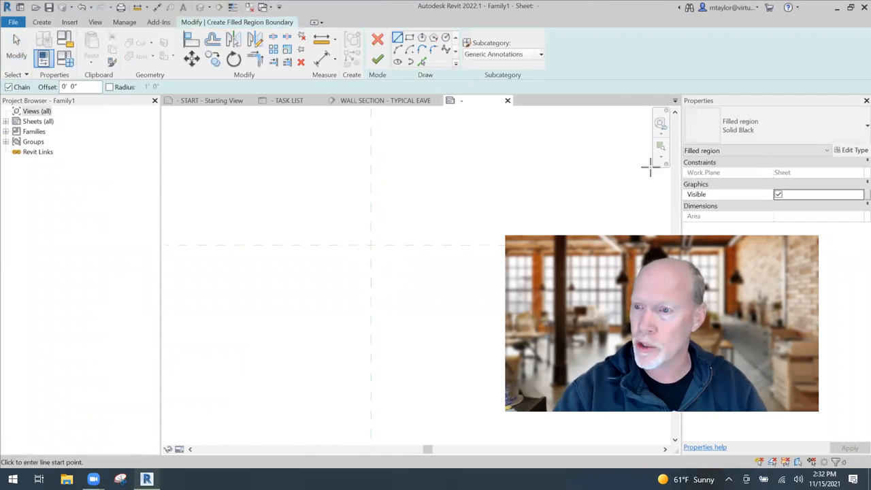
{"action": "left_click", "coordinate": [769, 126]}
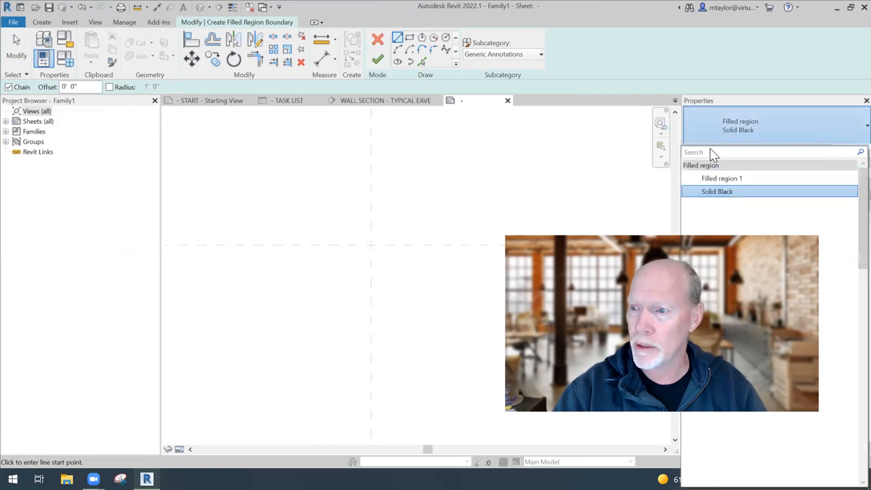
{"action": "left_click", "coordinate": [849, 150]}
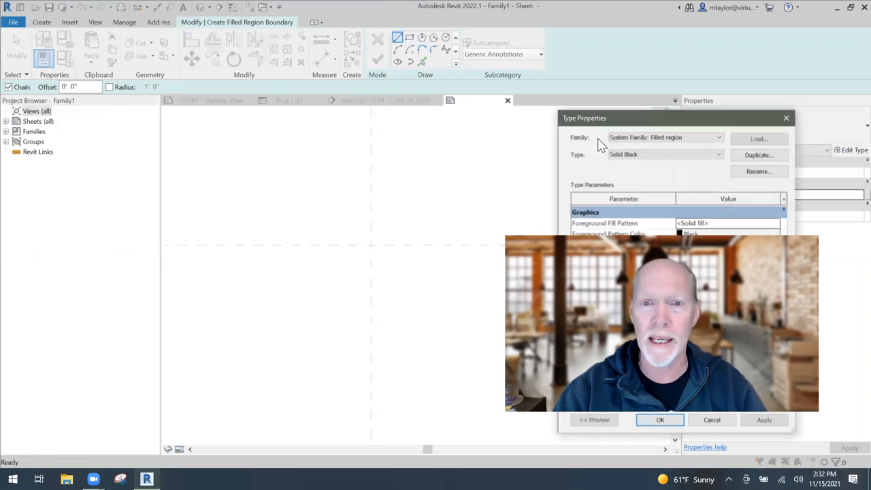
{"action": "left_click", "coordinate": [751, 156]}
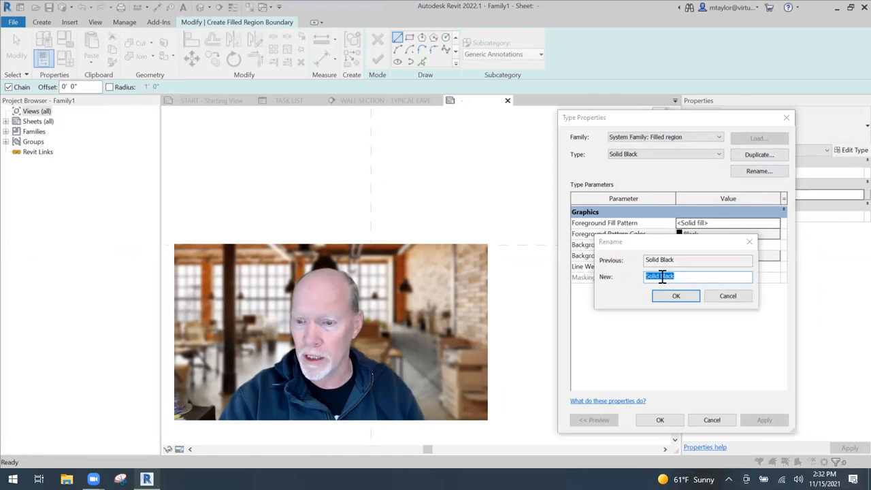
{"action": "left_click_drag", "start_coordinate": [661, 276], "coordinate": [703, 272]}
{"action": "type", "text": "GREE"}
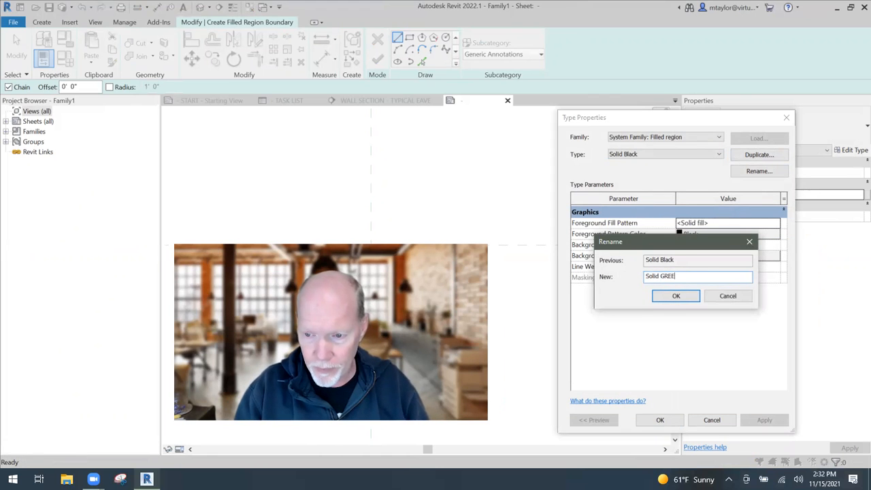
{"action": "type", "text": "N"}
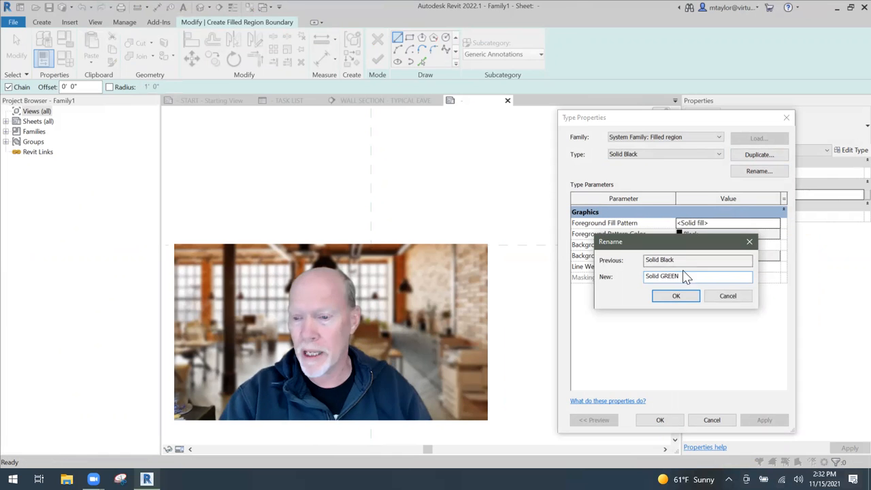
{"action": "left_click", "coordinate": [678, 296]}
- Set the Solid GREEN type's foreground pattern color to RGB 128-255-128
{"action": "left_click", "coordinate": [712, 234]}
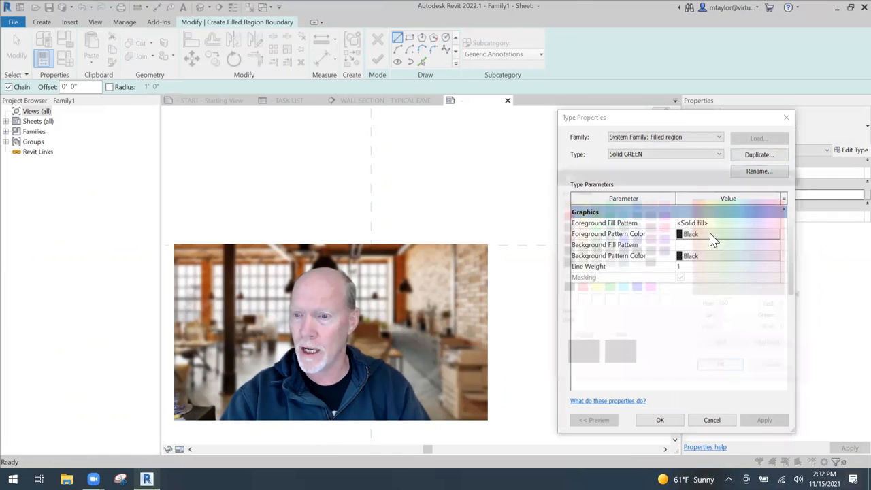
{"action": "left_click", "coordinate": [590, 199]}
{"action": "left_click", "coordinate": [720, 366]}
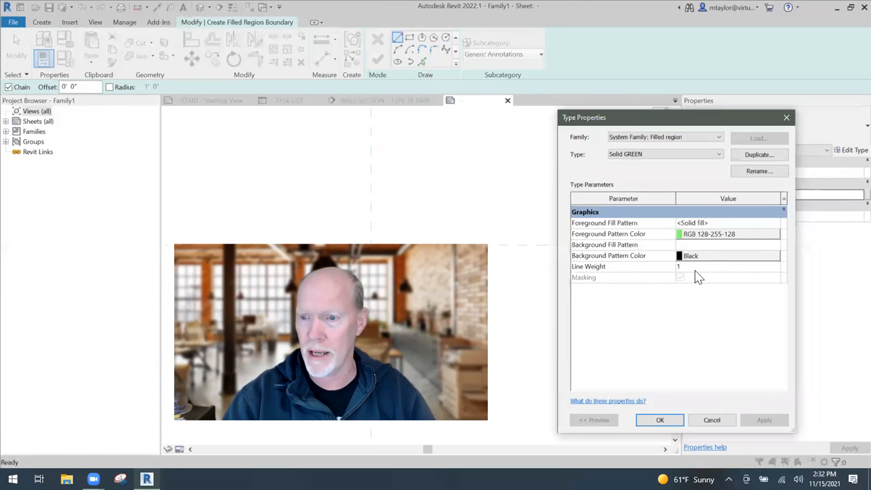
{"action": "left_click", "coordinate": [659, 420]}
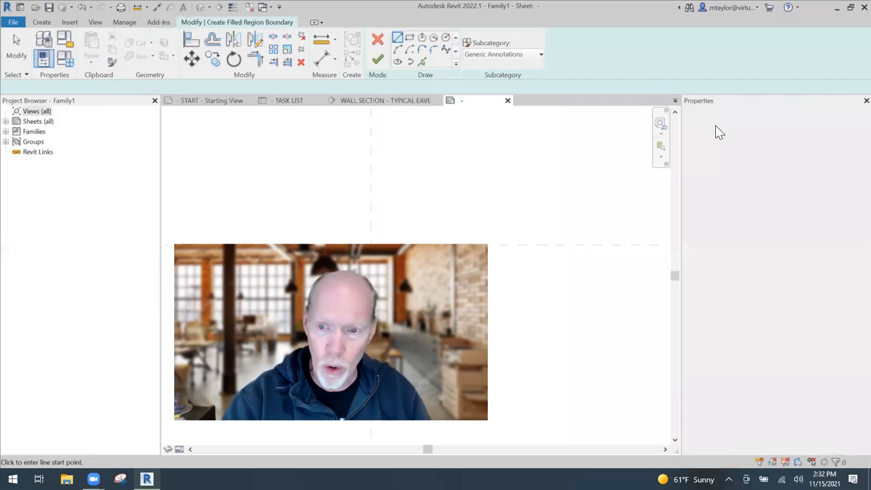
- Sketch a circular region boundary with a radius of about 13/128" centred on the reference plane intersection
{"action": "left_click", "coordinate": [446, 37]}
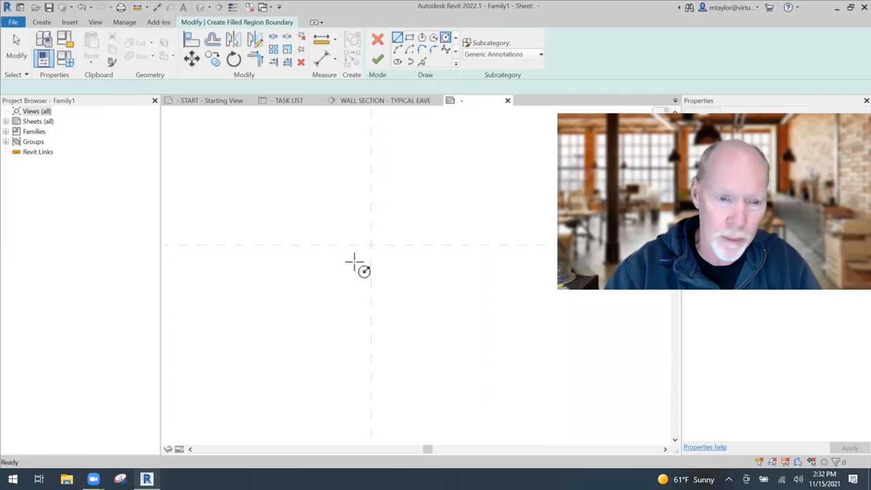
{"action": "scroll", "coordinate": [364, 241], "scroll_direction": "up", "scroll_amount": 1}
{"action": "left_click", "coordinate": [378, 247]}
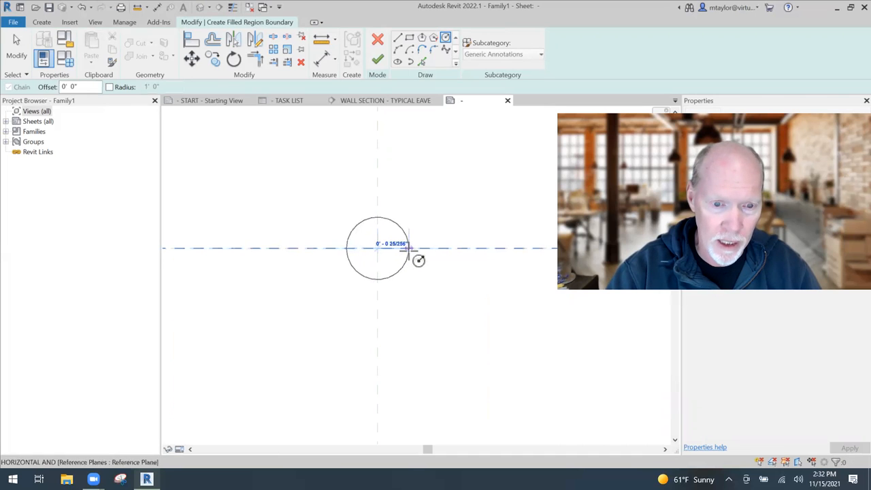
{"action": "left_click", "coordinate": [409, 253]}
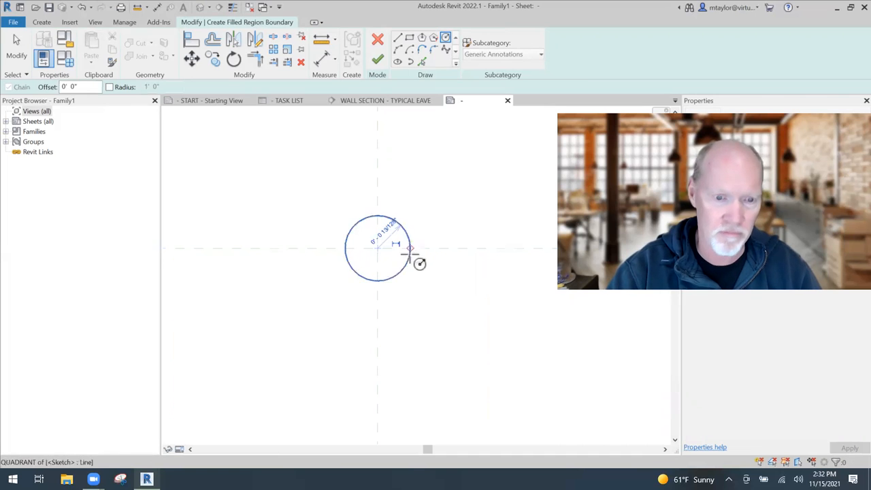
{"action": "key", "text": "Escape"}
- Offset the boundary circle graphically inward by about 7/256" without keeping a copy
{"action": "scroll", "coordinate": [404, 268], "scroll_direction": "up", "scroll_amount": 2}
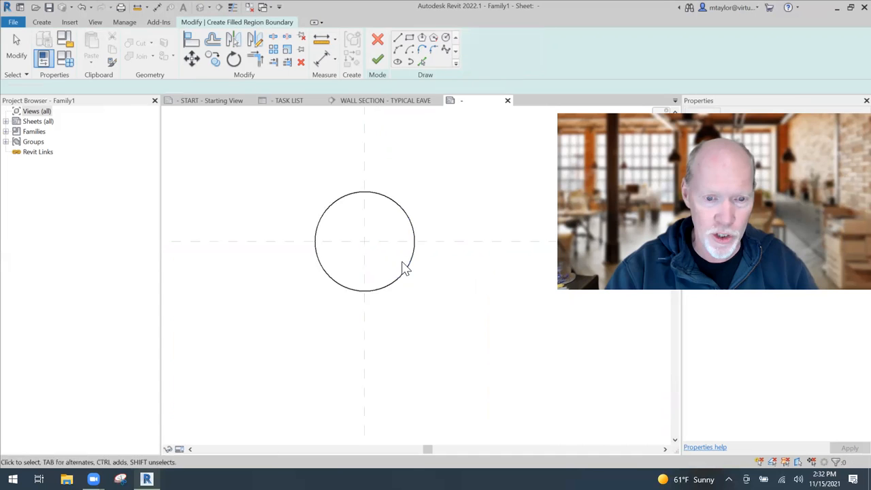
{"action": "scroll", "coordinate": [405, 267], "scroll_direction": "up", "scroll_amount": 1}
{"action": "key", "text": "o"}
{"action": "key", "text": "f"}
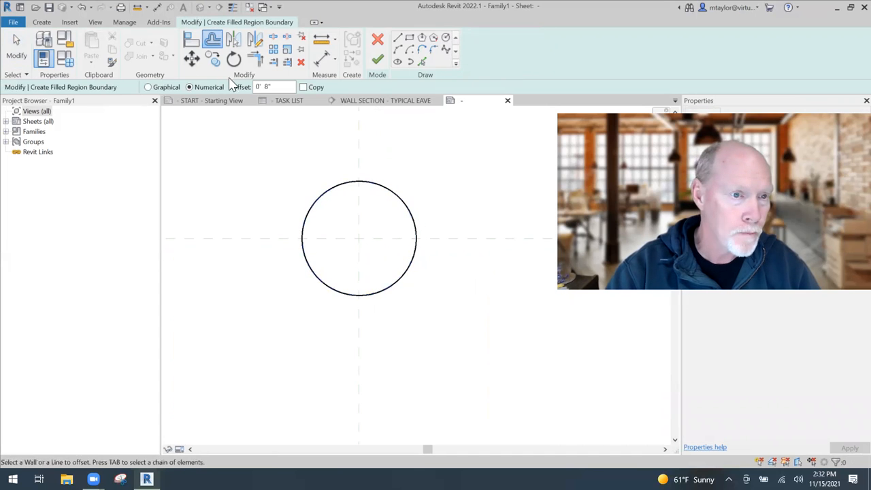
{"action": "left_click", "coordinate": [148, 87]}
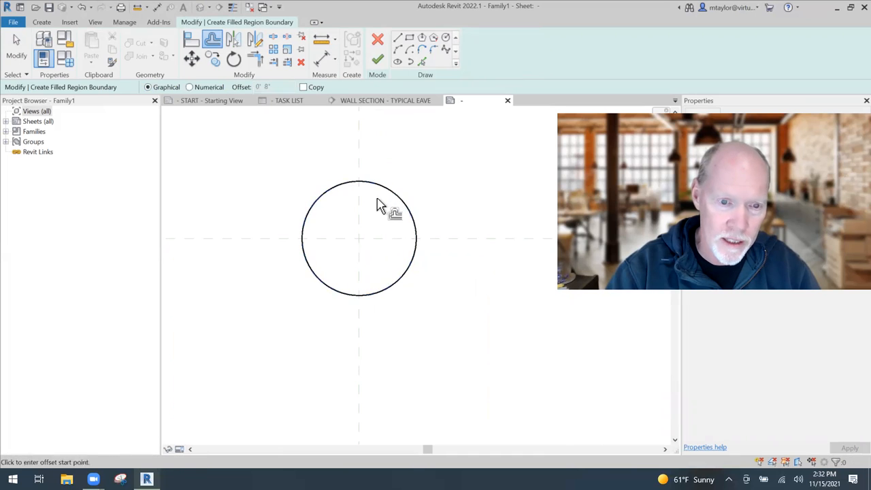
{"action": "left_click", "coordinate": [389, 191]}
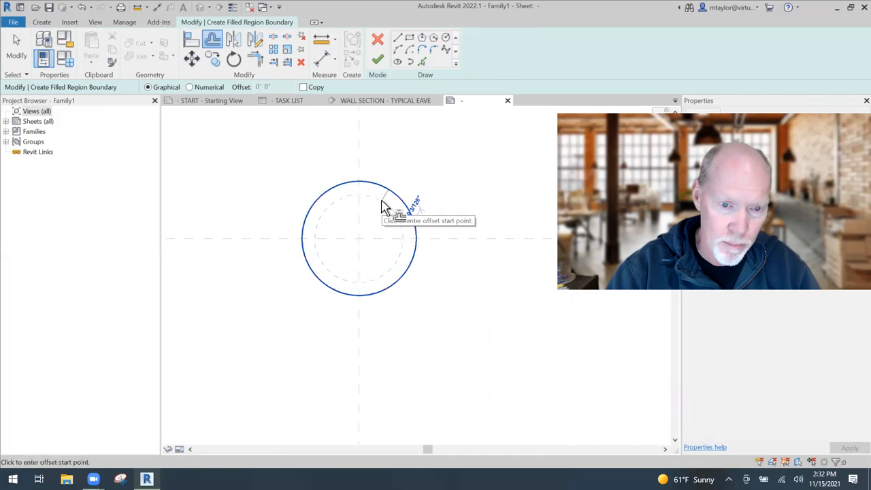
{"action": "left_click", "coordinate": [408, 202]}
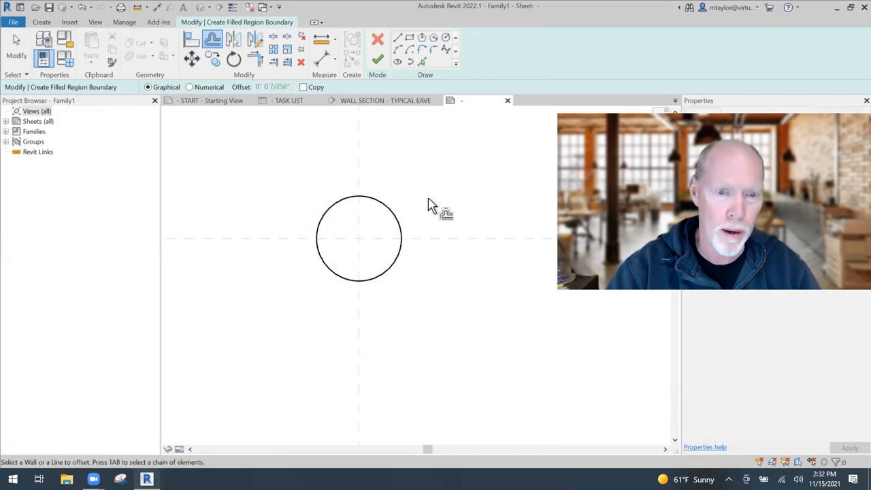
- Offset a copy of the circle outward by about 3/128" and finish the ring-shaped filled region
{"action": "left_click", "coordinate": [303, 88]}
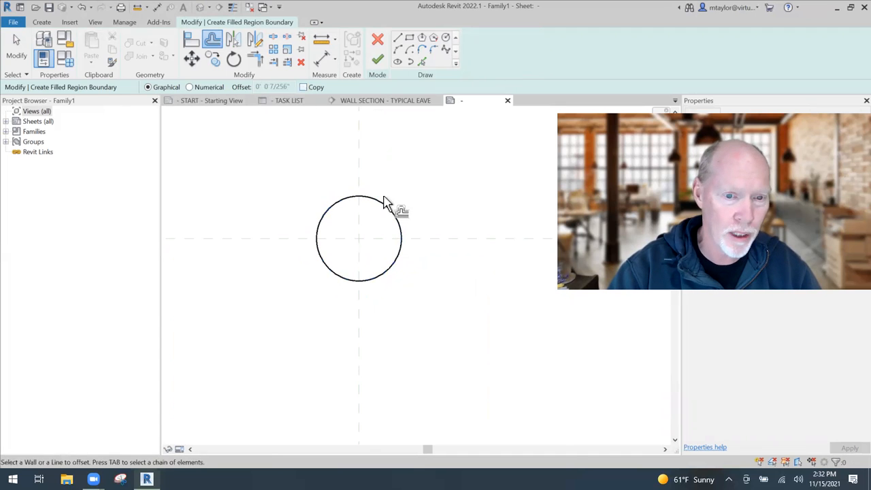
{"action": "left_click", "coordinate": [391, 205]}
{"action": "left_click", "coordinate": [389, 203]}
{"action": "left_click", "coordinate": [401, 202]}
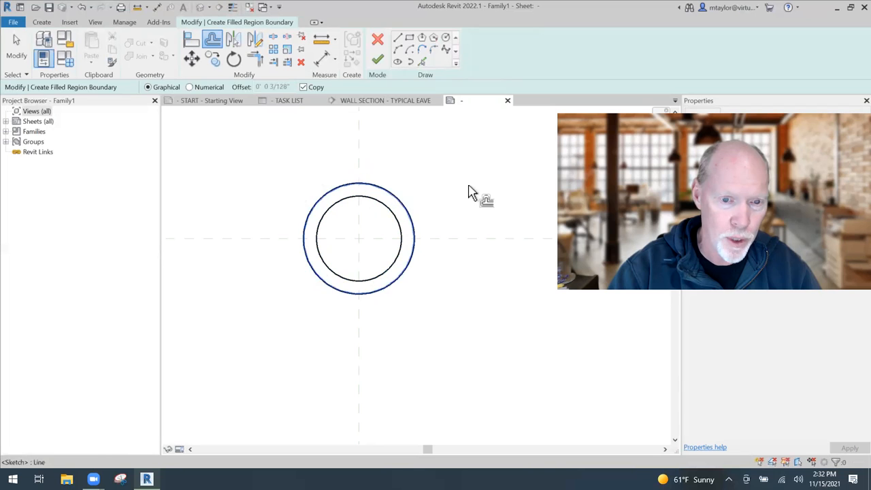
{"action": "left_click", "coordinate": [378, 60]}
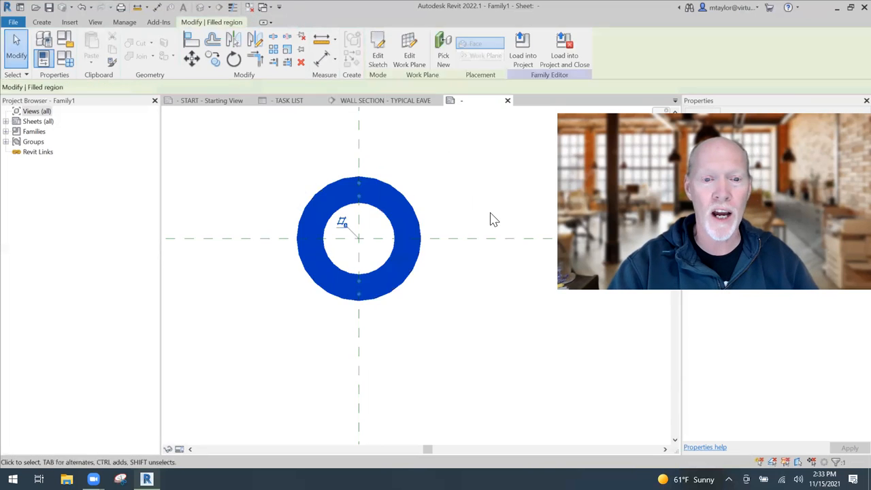
{"action": "left_click", "coordinate": [480, 286]}
- Place a text note reading "WOW.. THAT IS SMALL" just above the ring-shaped region
{"action": "scroll", "coordinate": [483, 286], "scroll_direction": "down", "scroll_amount": 5}
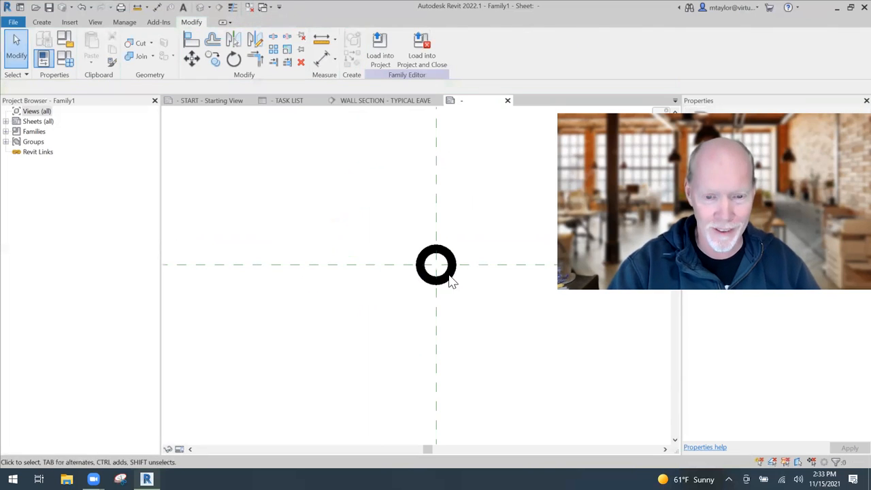
{"action": "left_click", "coordinate": [45, 22]}
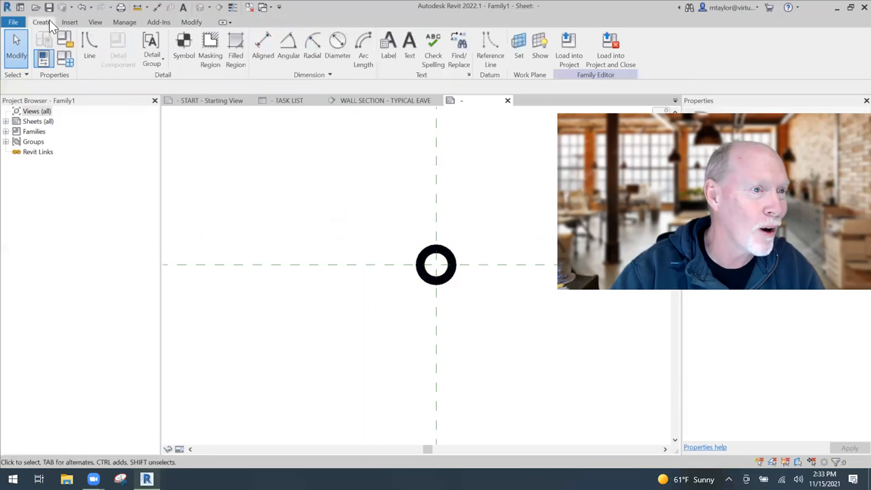
{"action": "left_click", "coordinate": [408, 53]}
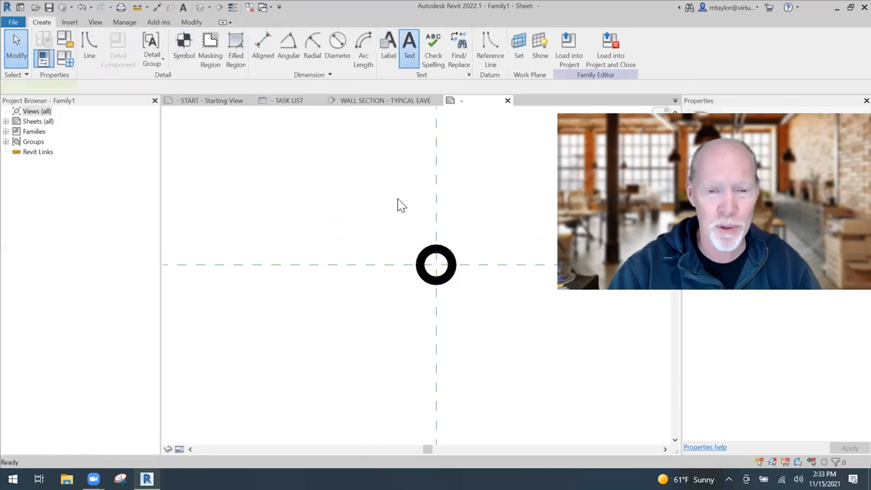
{"action": "left_click", "coordinate": [384, 208]}
{"action": "type", "text": "WOW.. THAT IS"}
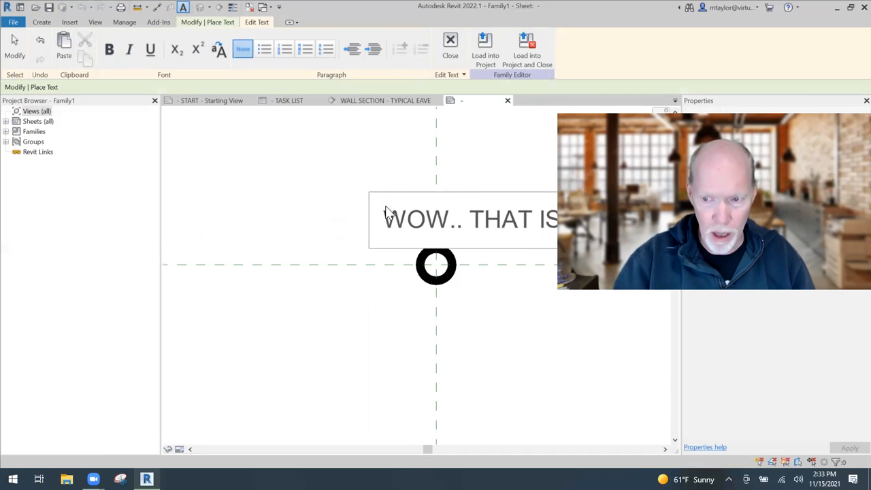
{"action": "left_click", "coordinate": [423, 172]}
{"action": "left_click_drag", "start_coordinate": [370, 192], "coordinate": [256, 135]}
{"action": "scroll", "coordinate": [415, 277], "scroll_direction": "down", "scroll_amount": 1}
{"action": "key", "text": "Escape"}
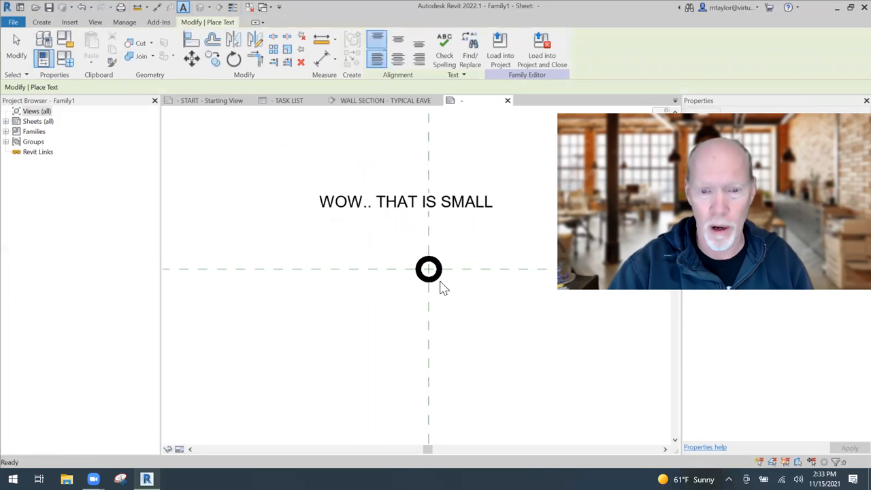
- Enlarge the ring region's boundary circles to about 1/2" outer radius and about 0.4" inner radius, and finish the boundary edit
{"action": "left_click", "coordinate": [440, 281]}
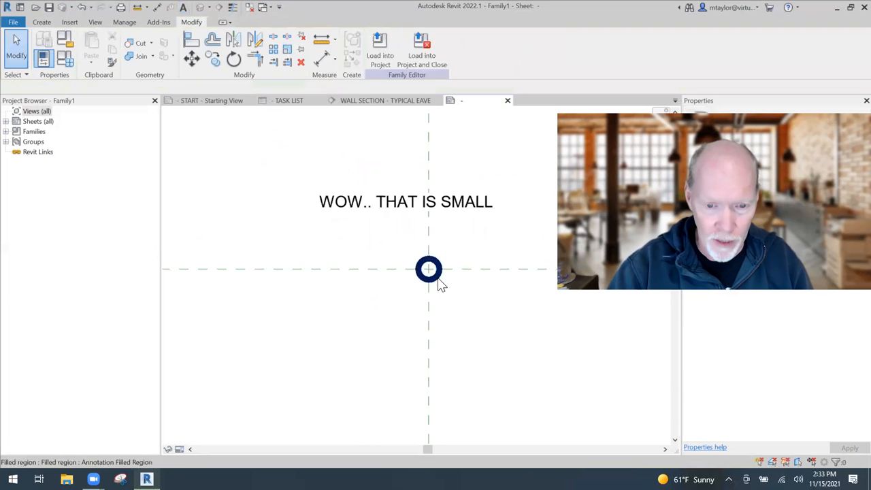
{"action": "left_click", "coordinate": [419, 310]}
{"action": "left_click", "coordinate": [437, 273]}
{"action": "left_click", "coordinate": [377, 53]}
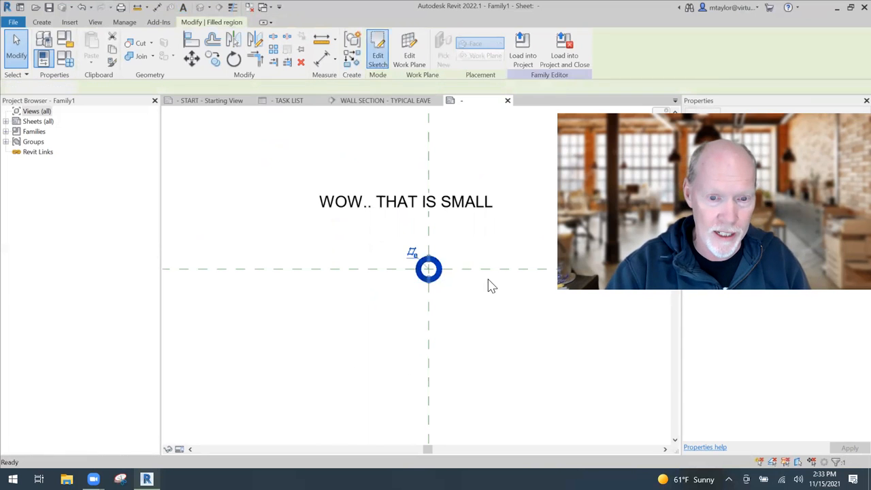
{"action": "scroll", "coordinate": [460, 255], "scroll_direction": "up", "scroll_amount": 1}
{"action": "scroll", "coordinate": [459, 252], "scroll_direction": "down", "scroll_amount": 1}
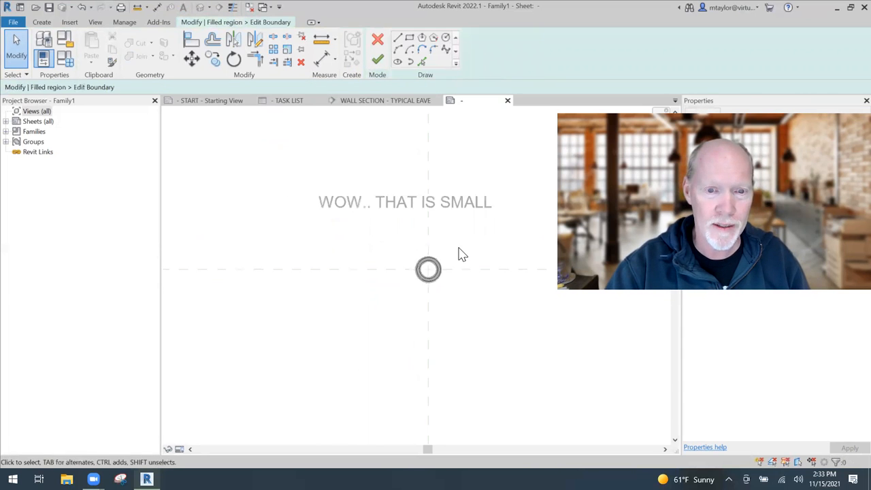
{"action": "left_click", "coordinate": [428, 262]}
{"action": "left_click_drag", "start_coordinate": [418, 273], "coordinate": [369, 269]}
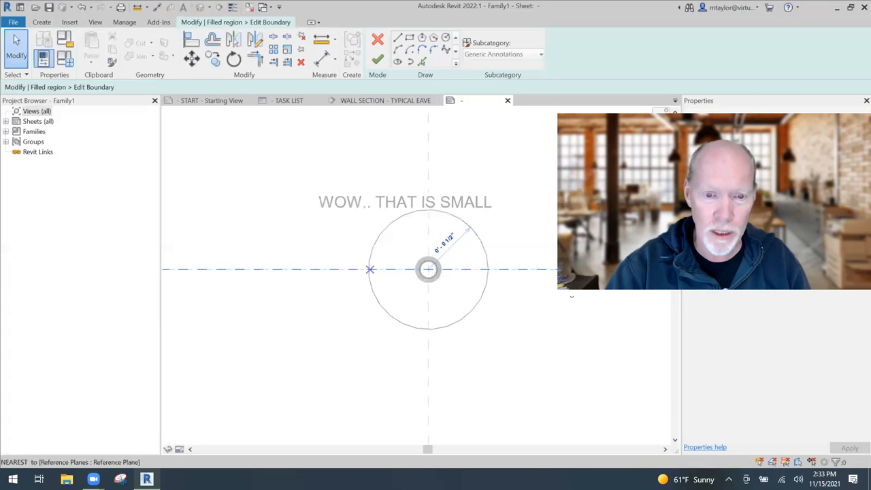
{"action": "left_click_drag", "start_coordinate": [428, 282], "coordinate": [383, 273]}
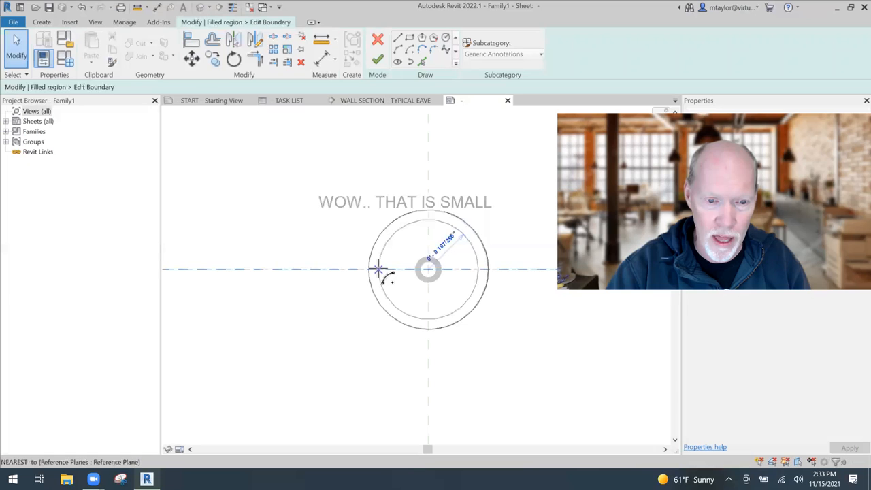
{"action": "left_click", "coordinate": [522, 318]}
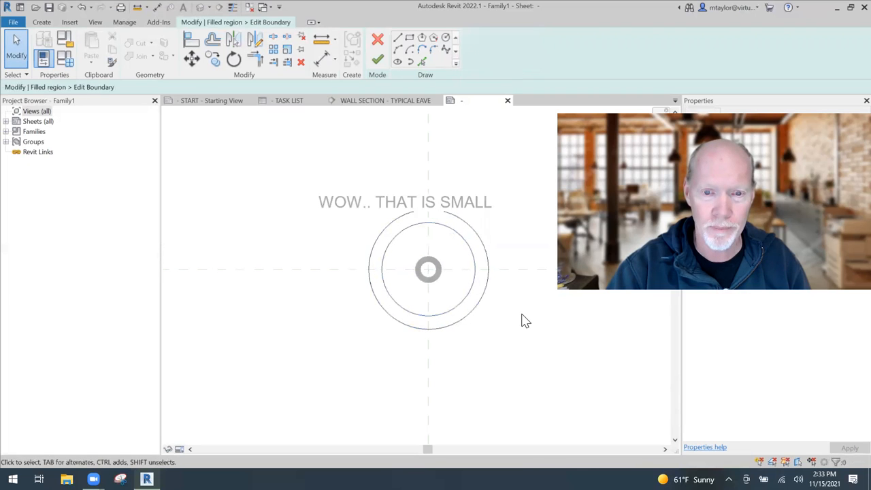
{"action": "left_click", "coordinate": [379, 64]}
- Move the "WOW.. THAT IS SMALL" text note up clear of the ring and delete it
{"action": "scroll", "coordinate": [553, 210], "scroll_direction": "down", "scroll_amount": 1}
{"action": "middle_click_drag", "start_coordinate": [544, 210], "coordinate": [473, 202]}
{"action": "left_click", "coordinate": [313, 185]}
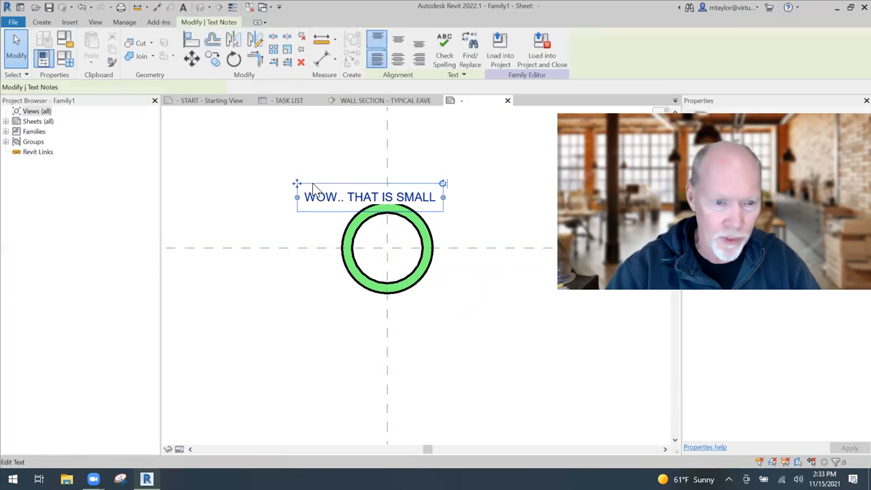
{"action": "left_click_drag", "start_coordinate": [297, 185], "coordinate": [349, 188]}
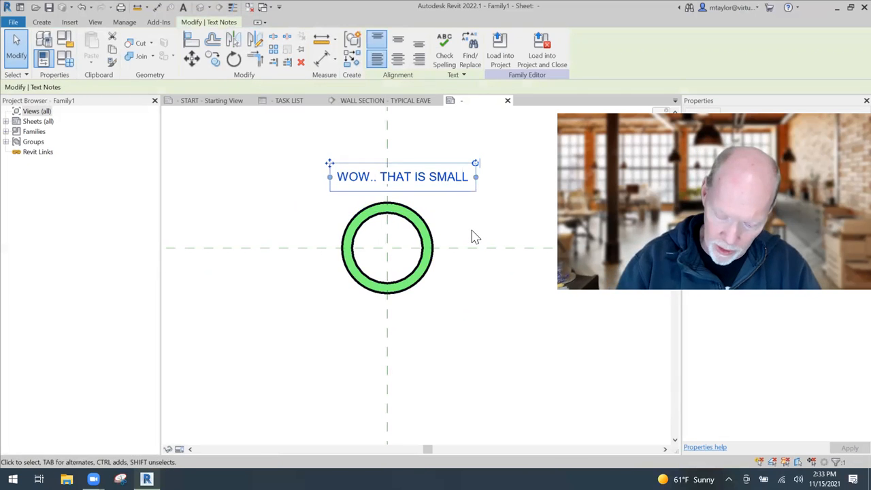
{"action": "key", "text": "Delete"}
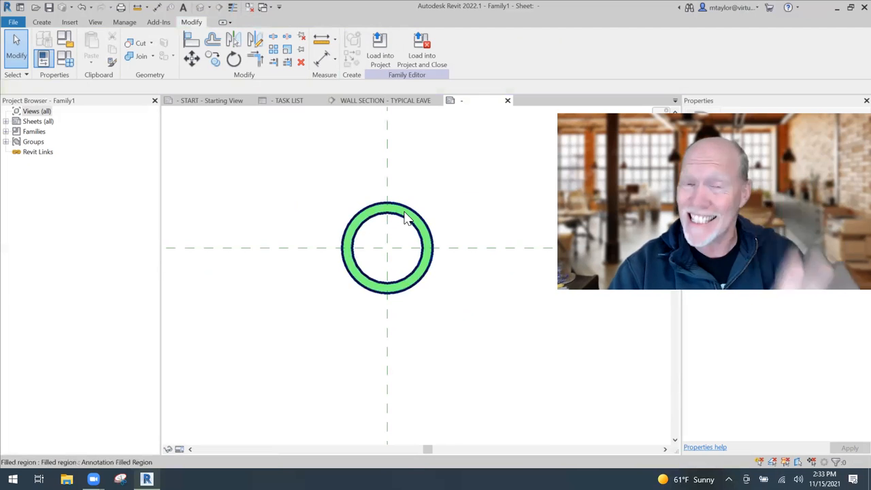
- Save the family as MARKUP SYMBOL in the REVIT LOCALS folder and load it into the project
{"action": "left_click", "coordinate": [48, 7]}
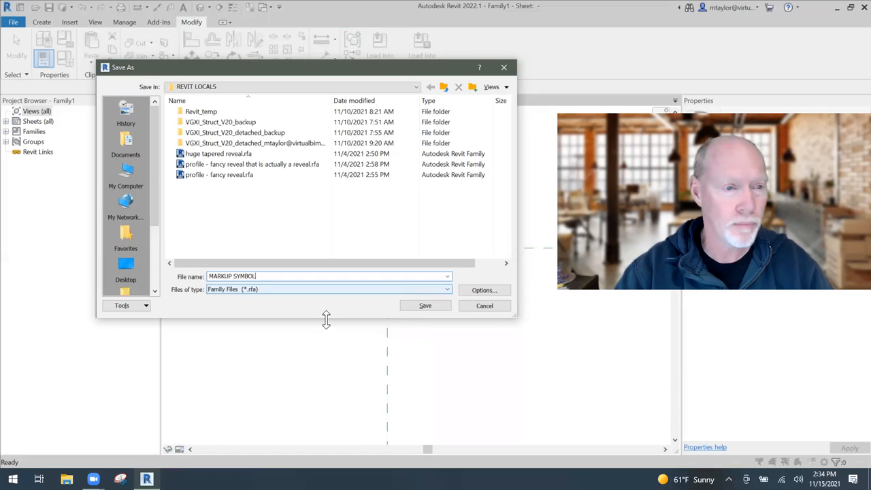
{"action": "left_click", "coordinate": [427, 309]}
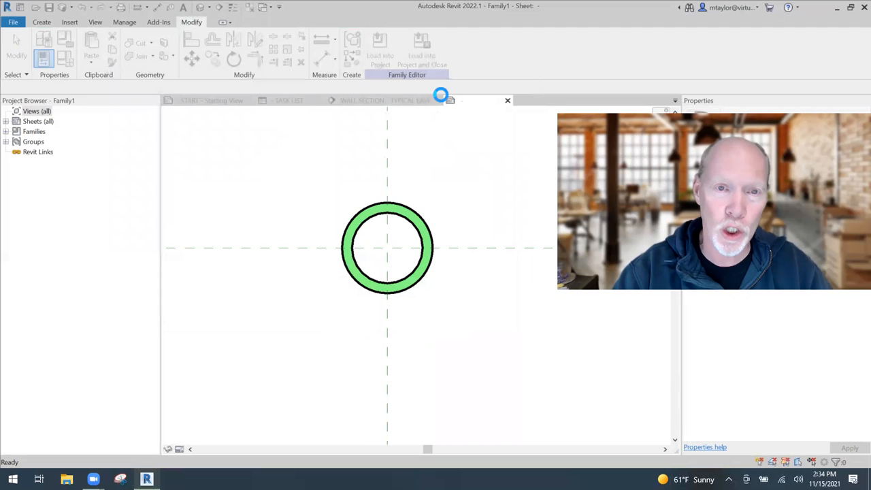
{"action": "left_click", "coordinate": [427, 60]}
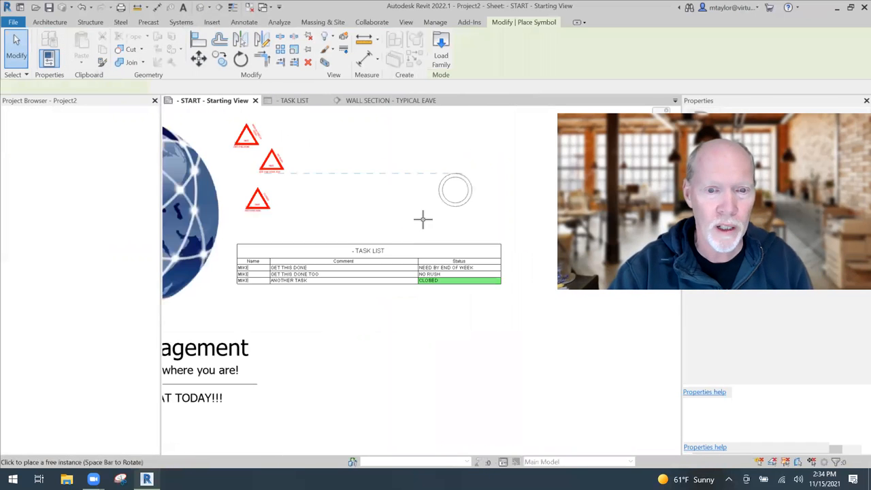
- Place four instances of the ring symbol above the task list on the starting view sheet
{"action": "scroll", "coordinate": [380, 200], "scroll_direction": "down", "scroll_amount": 2}
{"action": "scroll", "coordinate": [380, 200], "scroll_direction": "down", "scroll_amount": 1}
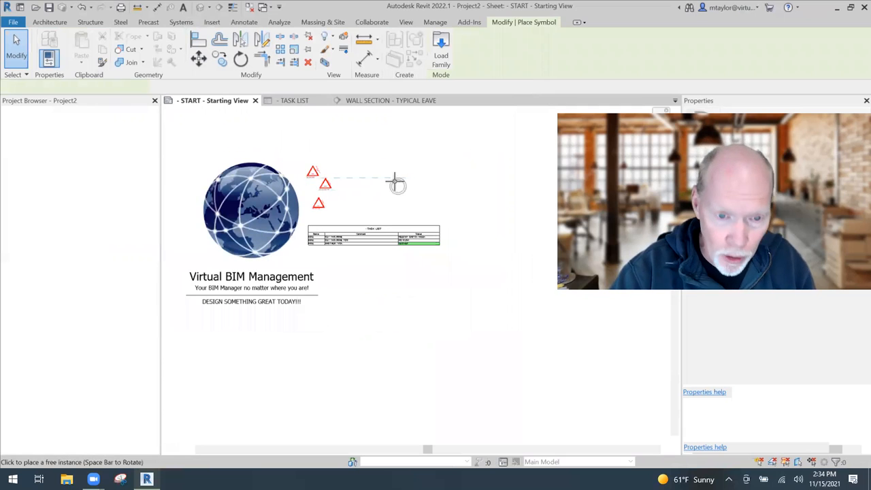
{"action": "left_click", "coordinate": [407, 199]}
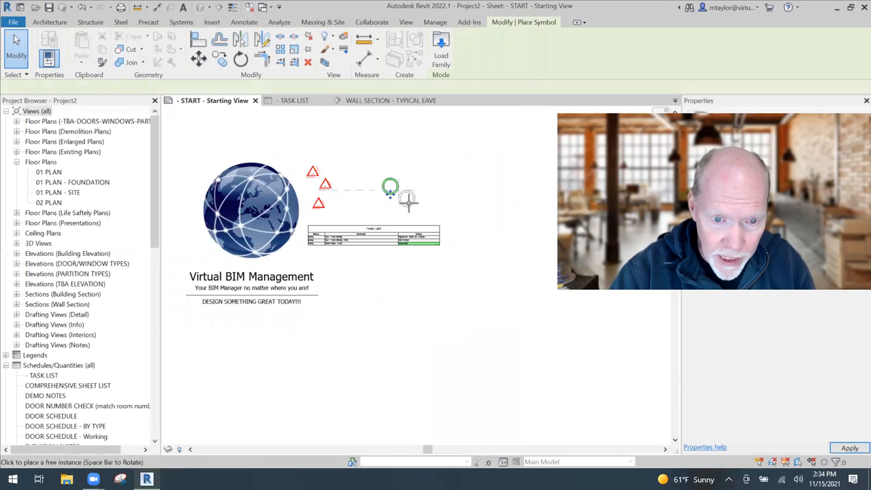
{"action": "left_click", "coordinate": [422, 164]}
{"action": "key", "text": "Escape"}
{"action": "key", "text": "Escape"}
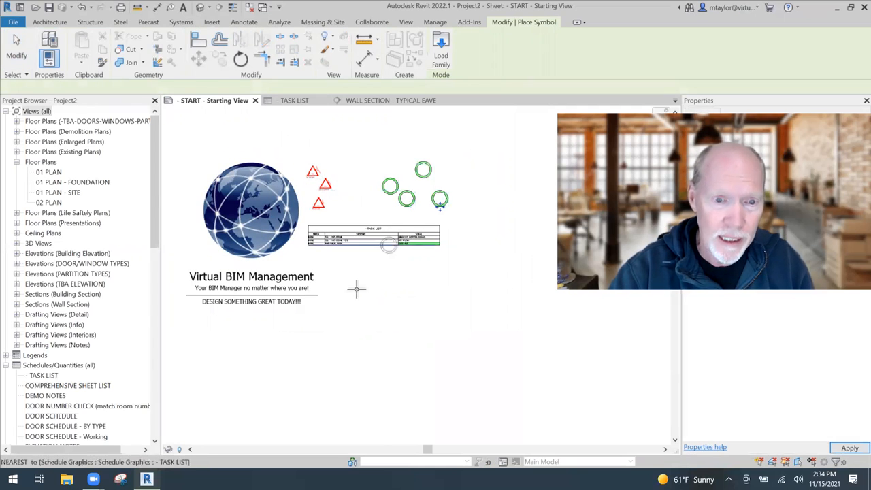
- Examine the placed ring symbols alongside the triangular comment tags and the task list schedule
{"action": "scroll", "coordinate": [409, 245], "scroll_direction": "up", "scroll_amount": 2}
{"action": "scroll", "coordinate": [419, 216], "scroll_direction": "up", "scroll_amount": 2}
{"action": "middle_click_drag", "start_coordinate": [426, 204], "coordinate": [407, 318]}
{"action": "scroll", "coordinate": [407, 317], "scroll_direction": "down", "scroll_amount": 1}
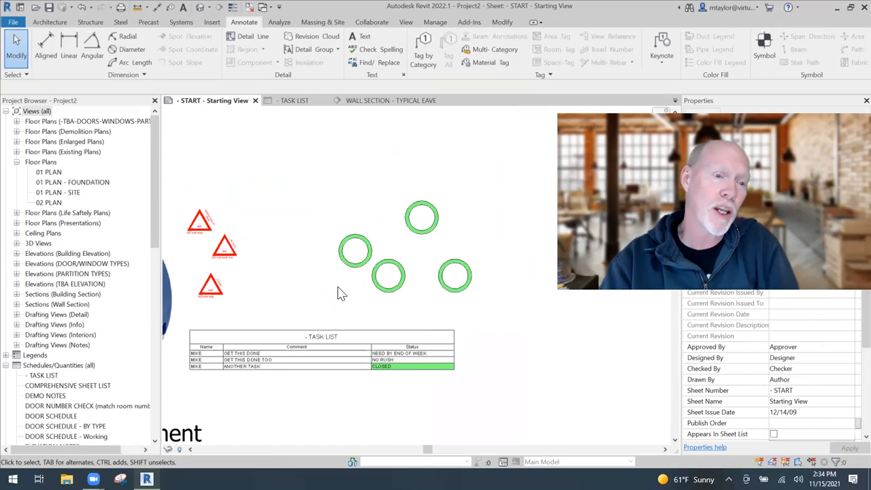
{"action": "scroll", "coordinate": [295, 276], "scroll_direction": "up", "scroll_amount": 2}
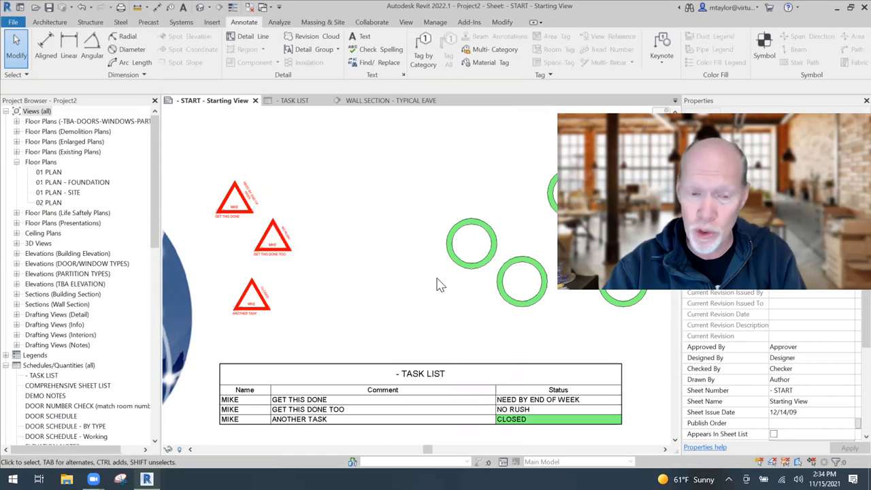
{"action": "middle_click_drag", "start_coordinate": [446, 284], "coordinate": [337, 273]}
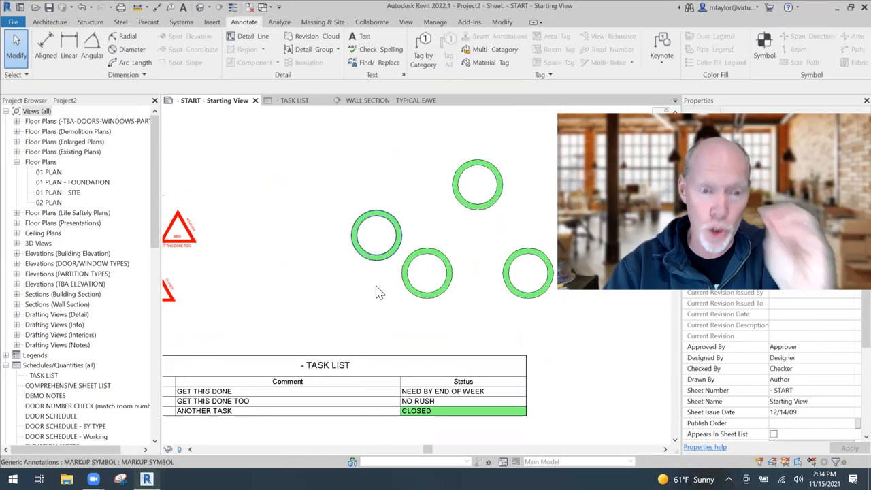
{"action": "middle_click_drag", "start_coordinate": [353, 311], "coordinate": [310, 306]}
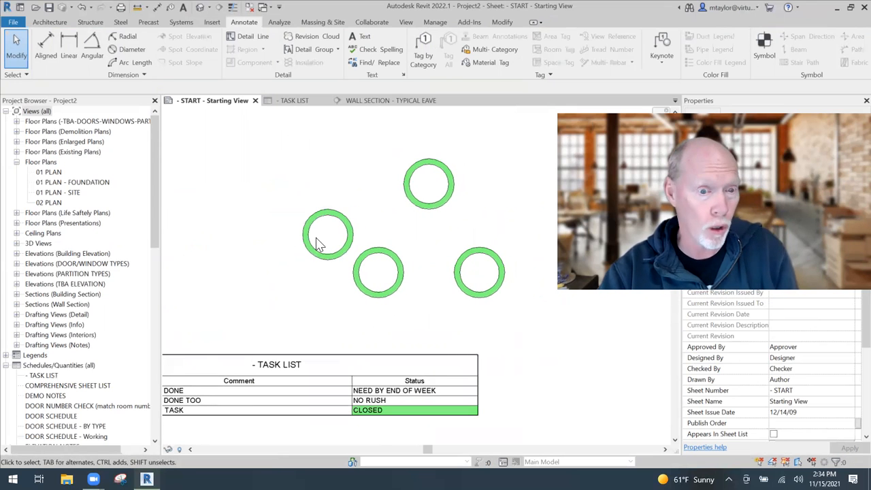
- Open the MARKUP SYMBOL family from a placed ring for editing and turn on thin line display
{"action": "left_click", "coordinate": [333, 254]}
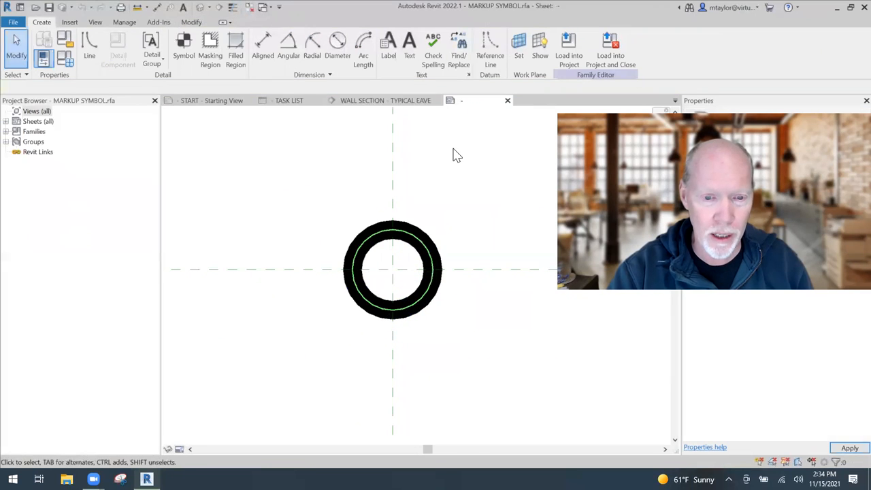
{"action": "scroll", "coordinate": [306, 286], "scroll_direction": "down", "scroll_amount": 2}
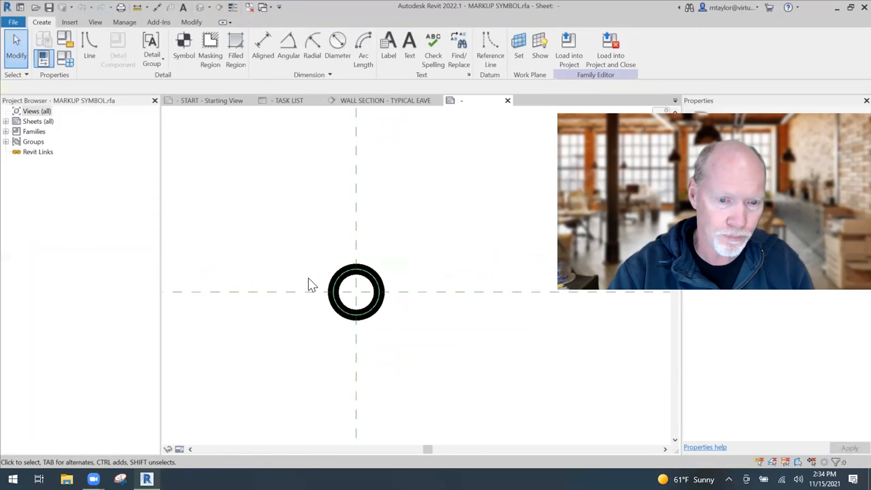
{"action": "scroll", "coordinate": [379, 307], "scroll_direction": "up", "scroll_amount": 4}
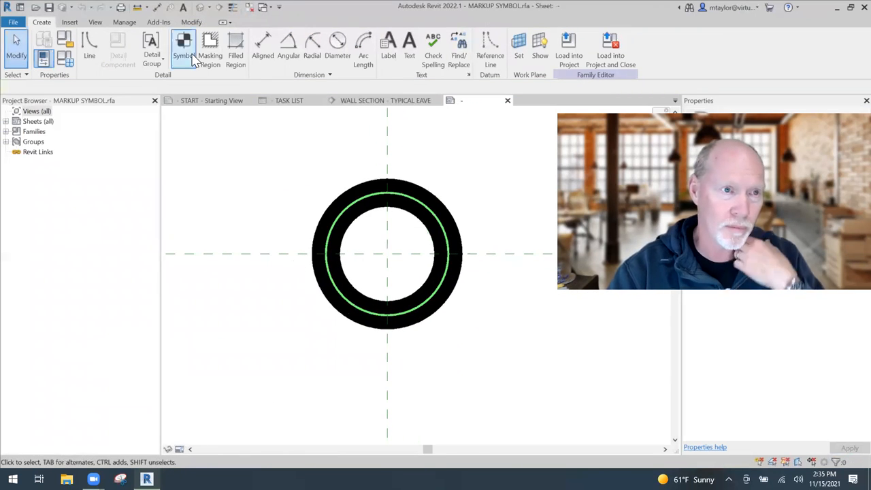
{"action": "left_click", "coordinate": [232, 7]}
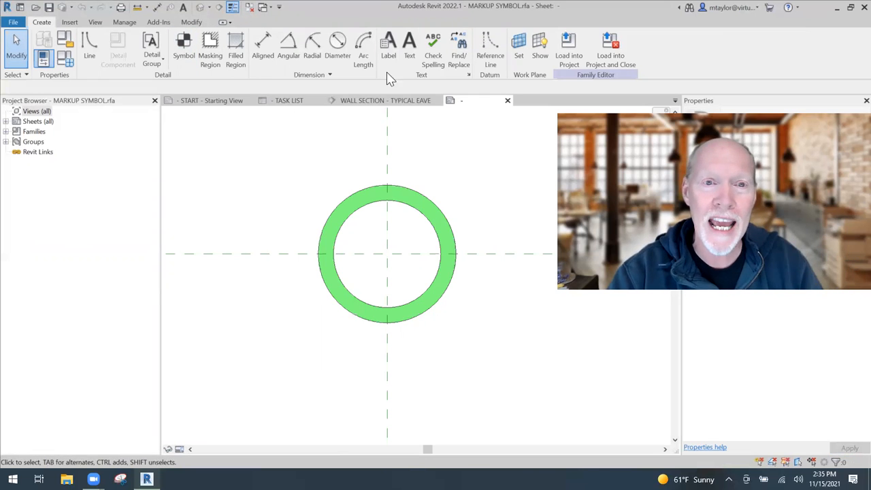
- Start a label at the ring's centre and create a family parameter NAME for it as an instance Text parameter
{"action": "left_click", "coordinate": [388, 47]}
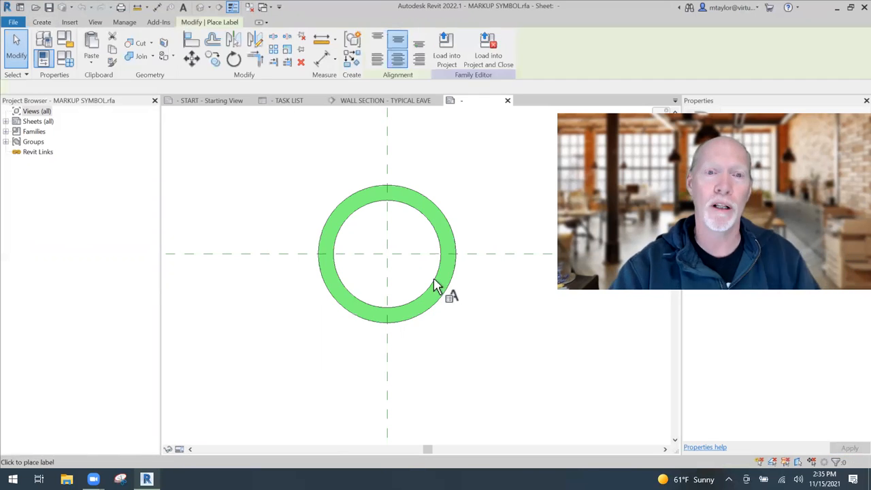
{"action": "left_click", "coordinate": [388, 259]}
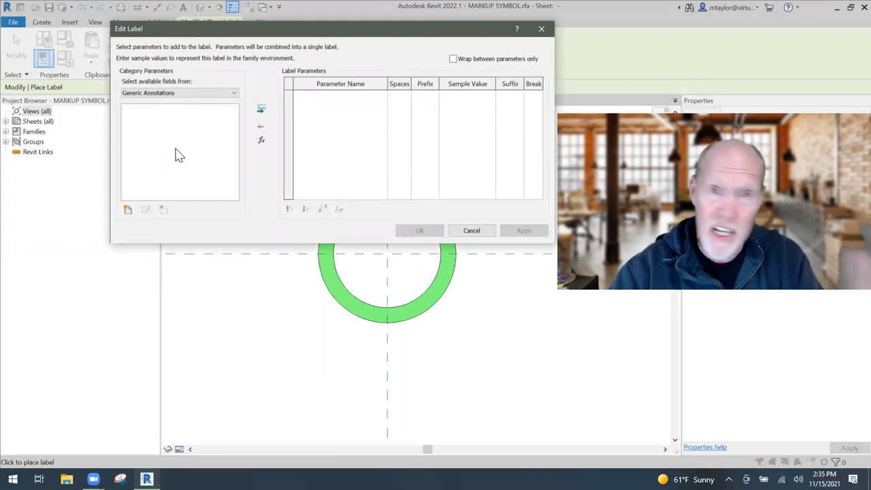
{"action": "left_click", "coordinate": [127, 211]}
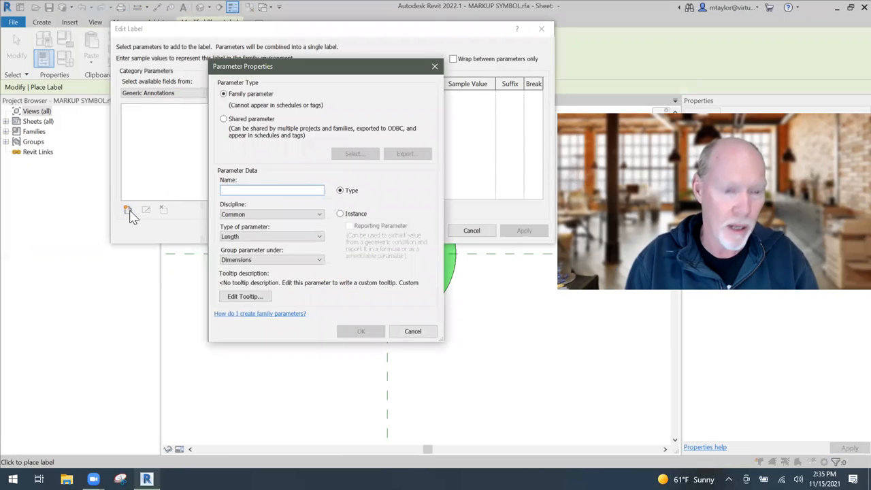
{"action": "type", "text": "MA"}
{"action": "key", "text": "BackSpace"}
{"action": "key", "text": "BackSpace"}
{"action": "type", "text": "NAME"}
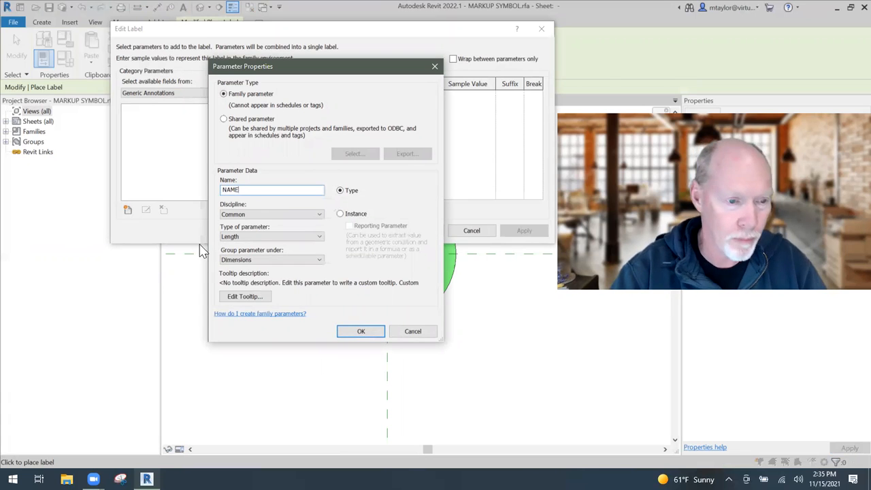
{"action": "left_click", "coordinate": [239, 237]}
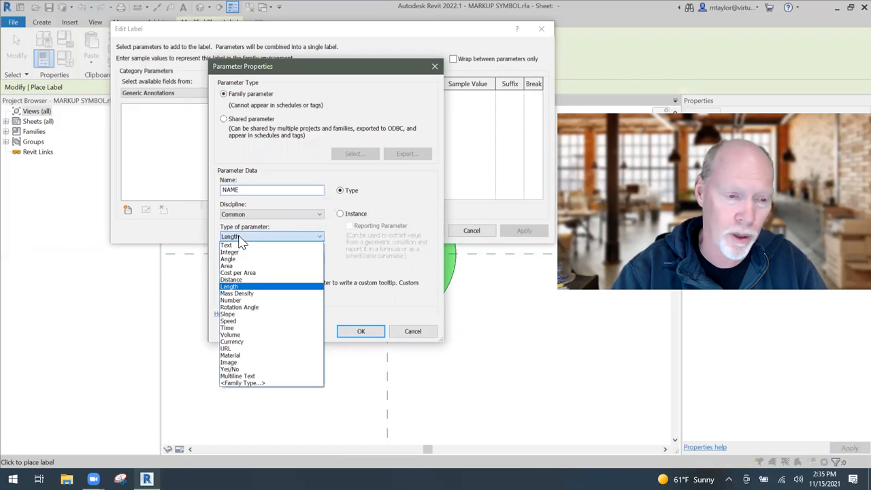
{"action": "left_click", "coordinate": [234, 244]}
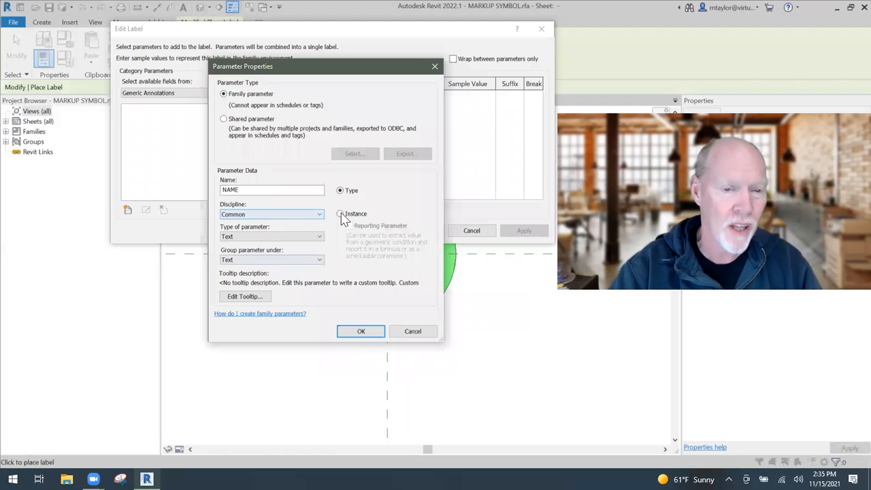
{"action": "left_click", "coordinate": [384, 214]}
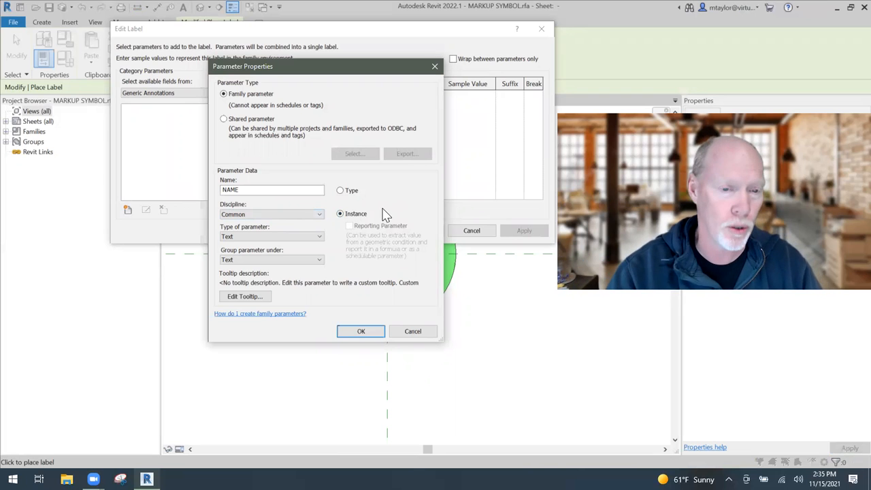
{"action": "left_click", "coordinate": [361, 332]}
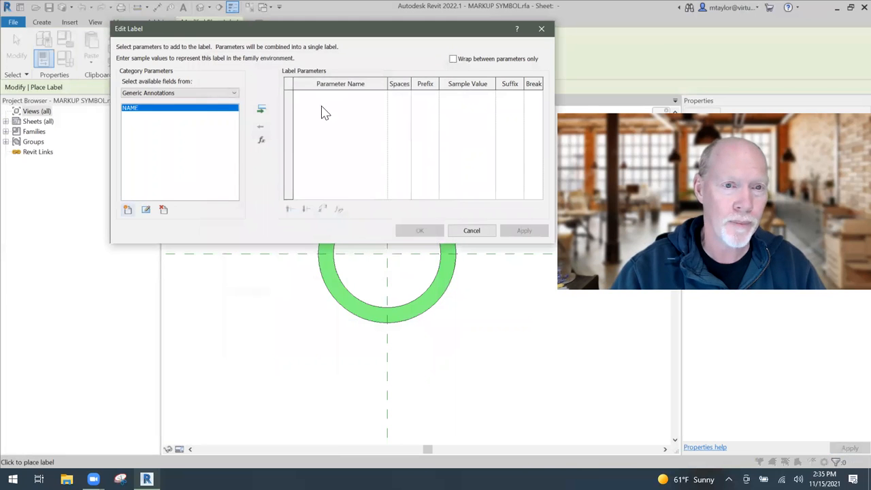
- Add the NAME parameter to the label and finish placing it inside the ring
{"action": "left_click", "coordinate": [262, 110]}
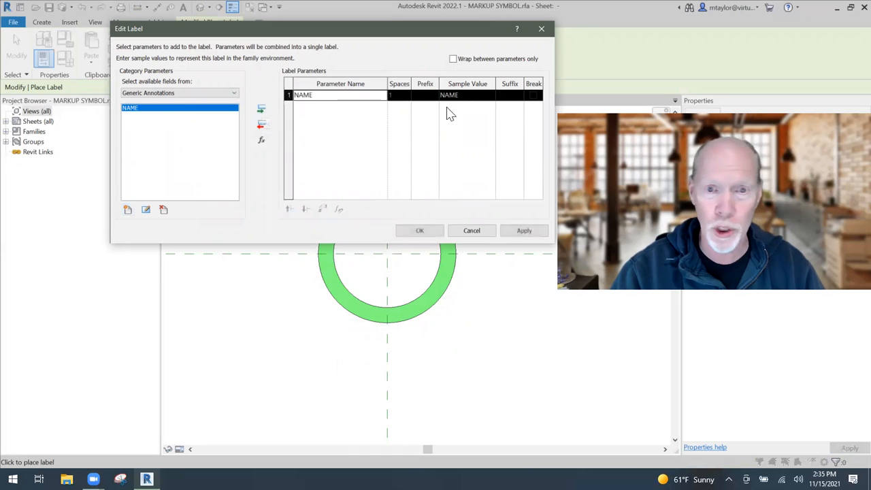
{"action": "left_click", "coordinate": [422, 230]}
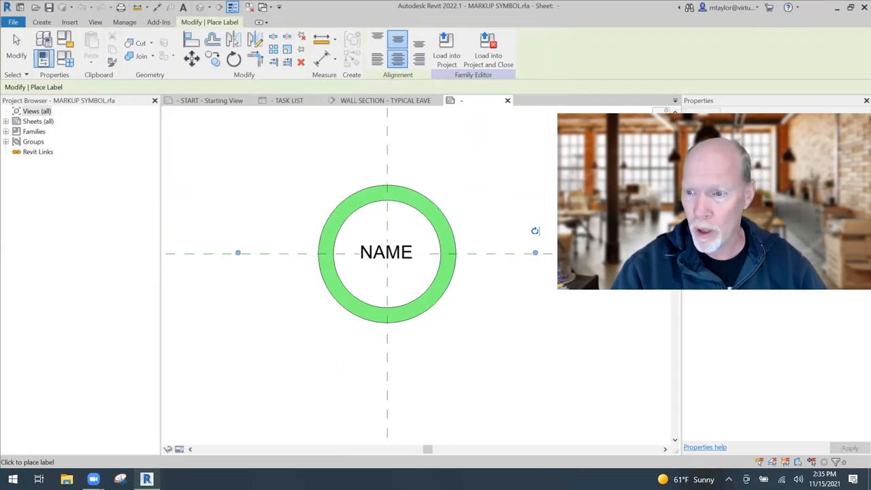
{"action": "key", "text": "Escape"}
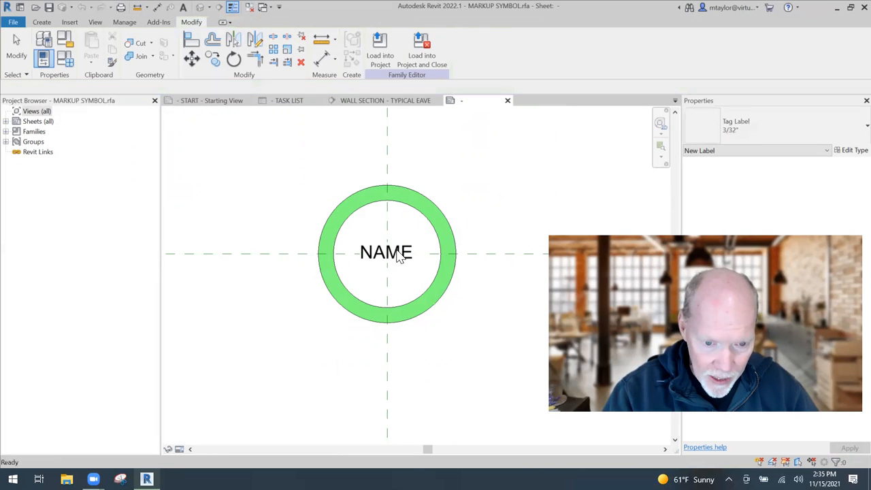
{"action": "left_click", "coordinate": [395, 251]}
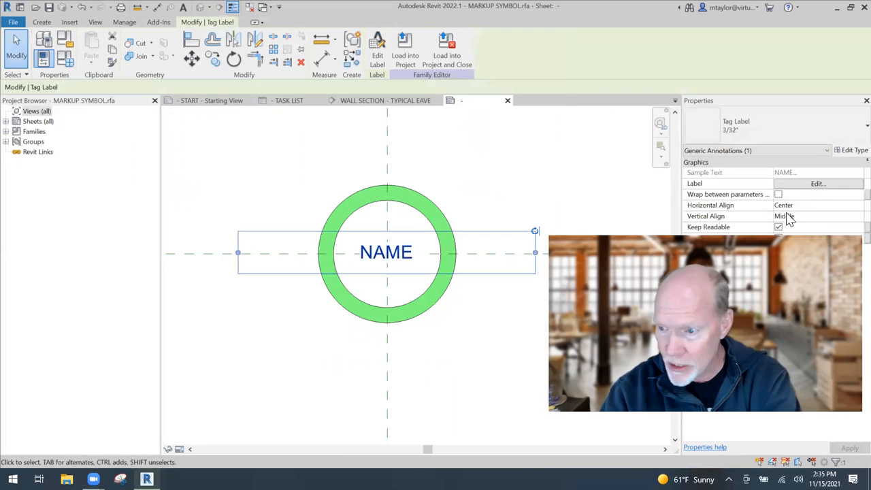
{"action": "left_click", "coordinate": [524, 191]}
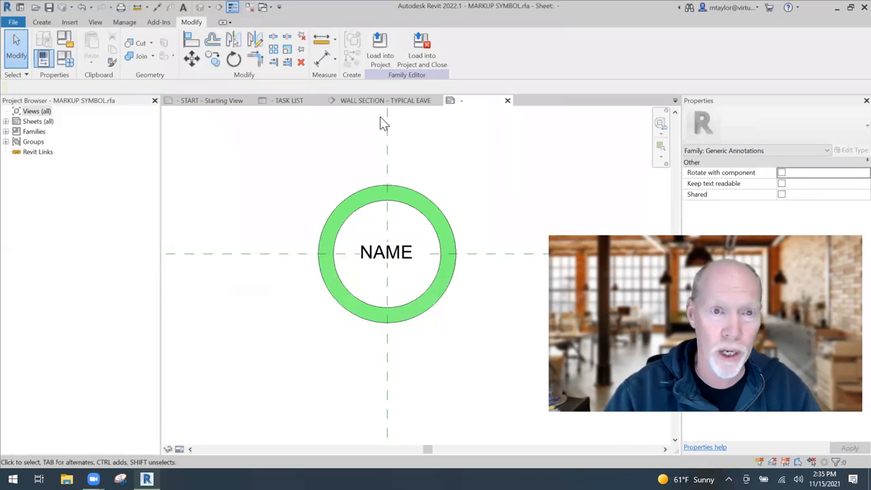
- Save the family over the existing MARKUP SYMBOL.rfa and load it into the project, closing the family and dismissing the project save reminder
{"action": "left_click", "coordinate": [49, 7]}
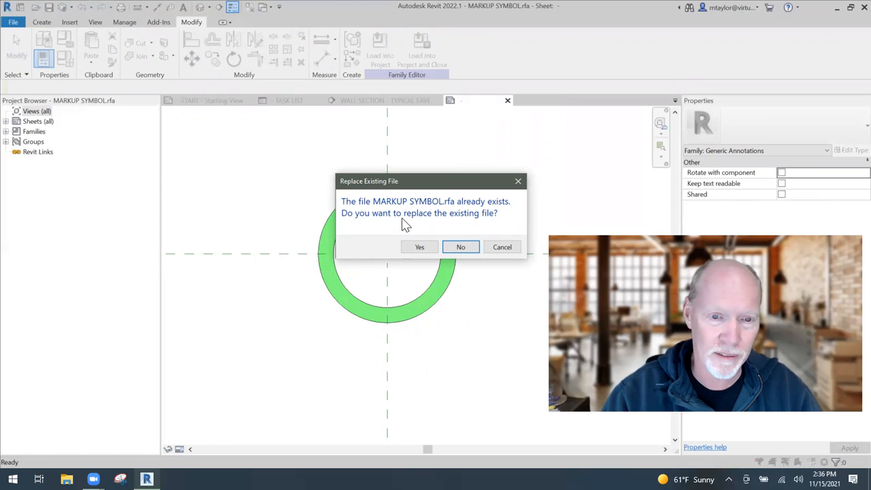
{"action": "left_click", "coordinate": [419, 248]}
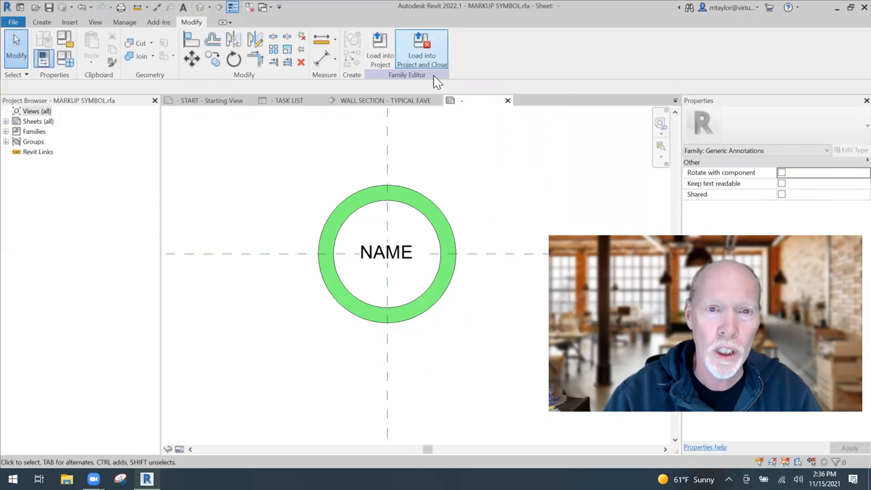
{"action": "left_click", "coordinate": [425, 60]}
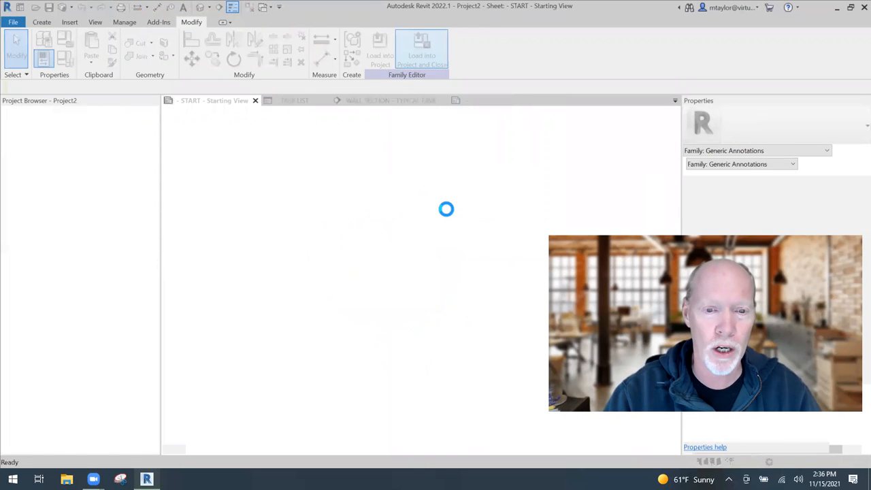
{"action": "left_click", "coordinate": [402, 214]}
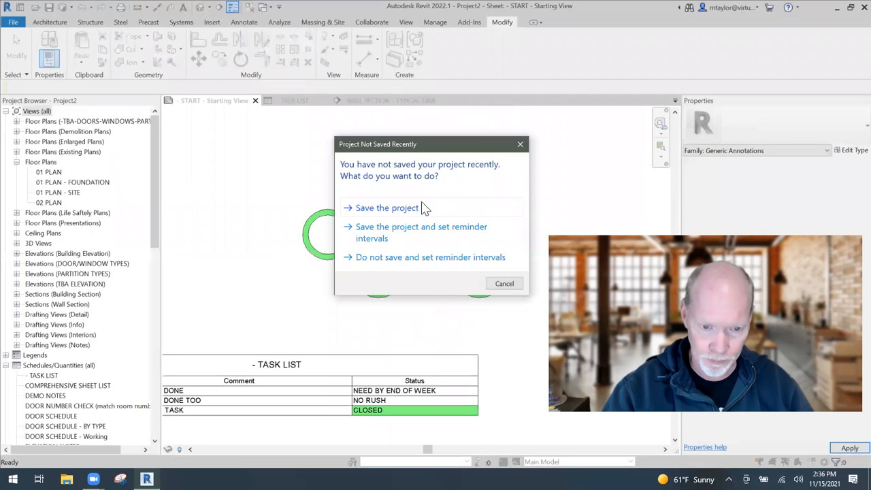
{"action": "left_click", "coordinate": [502, 283]}
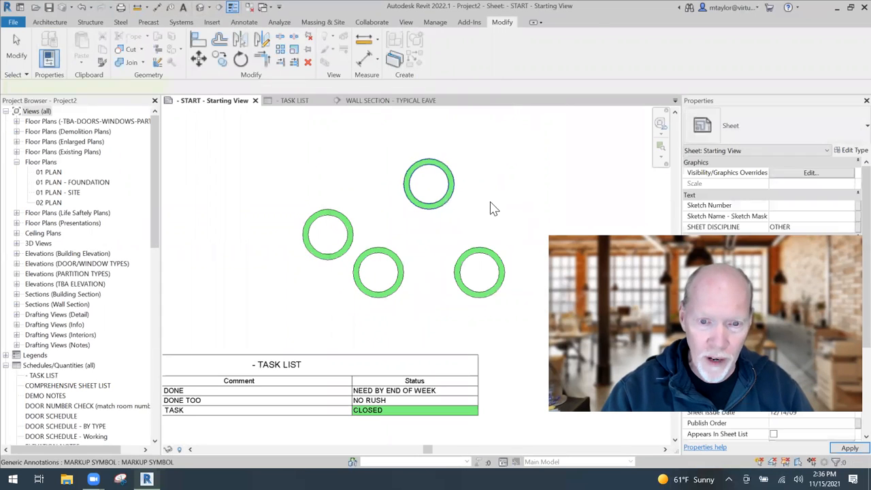
- Enter a person's first name in the NAME label of the topmost ring and of the leftmost ring
{"action": "left_click", "coordinate": [468, 196]}
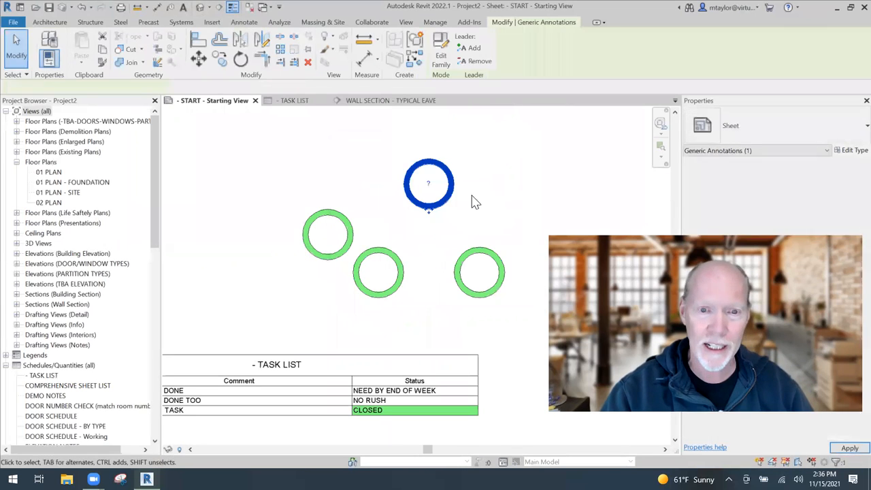
{"action": "left_click", "coordinate": [430, 183]}
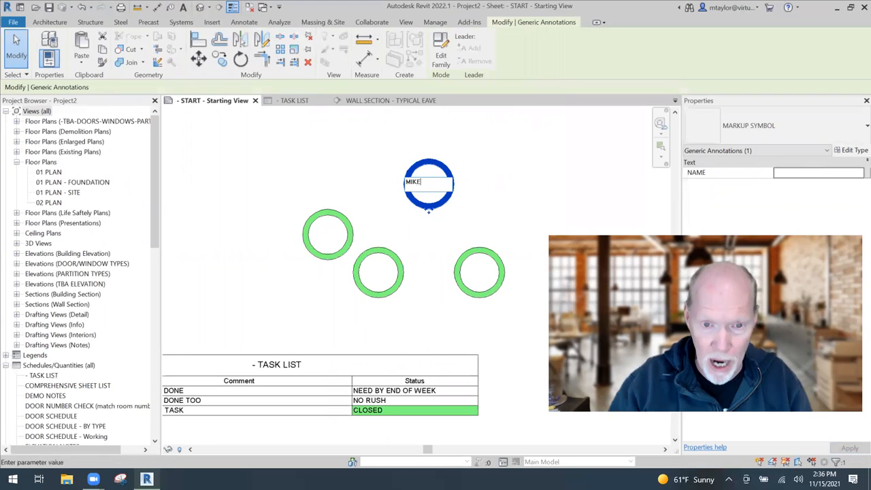
{"action": "left_click", "coordinate": [476, 215]}
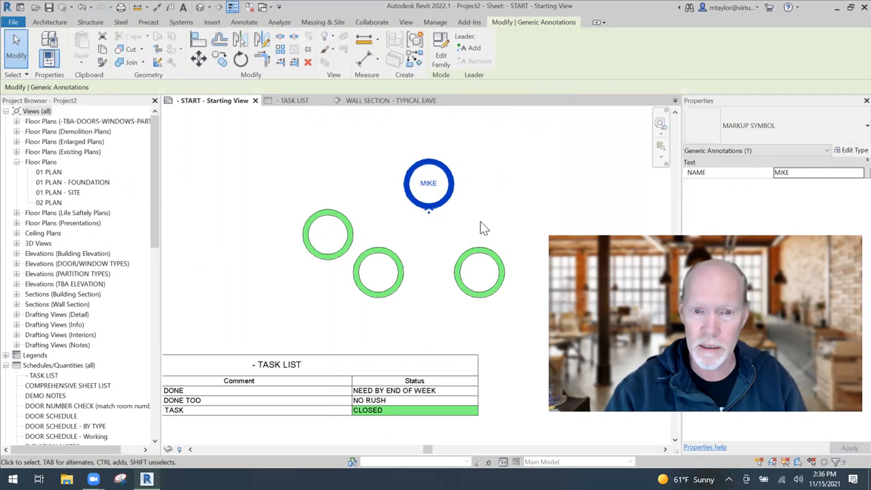
{"action": "left_click", "coordinate": [348, 251]}
{"action": "left_click", "coordinate": [329, 235]}
{"action": "type", "text": "ANN"}
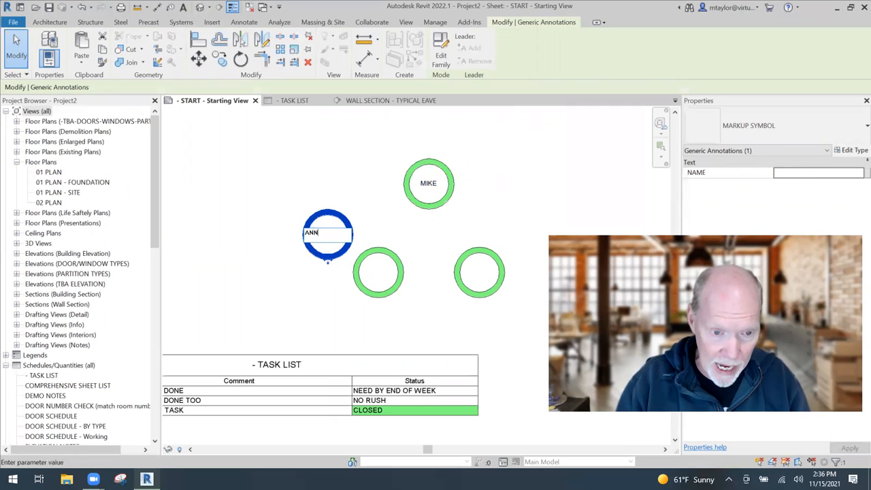
{"action": "left_click", "coordinate": [385, 230]}
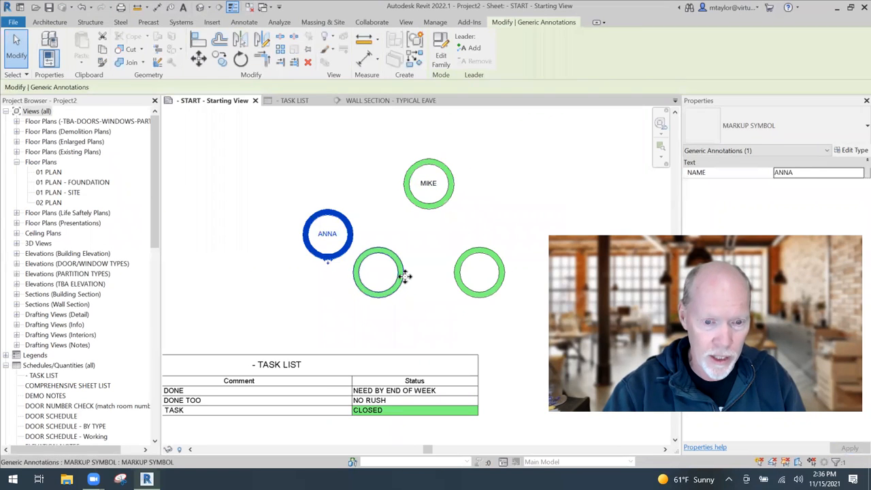
- Enter a person's first name in the NAME label of each of the two lower rings
{"action": "left_click", "coordinate": [404, 274]}
{"action": "left_click", "coordinate": [385, 271]}
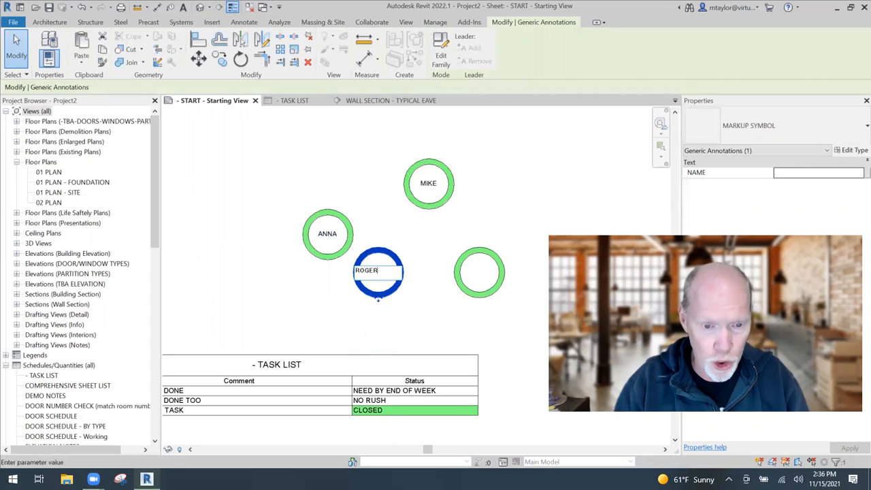
{"action": "left_click", "coordinate": [438, 254]}
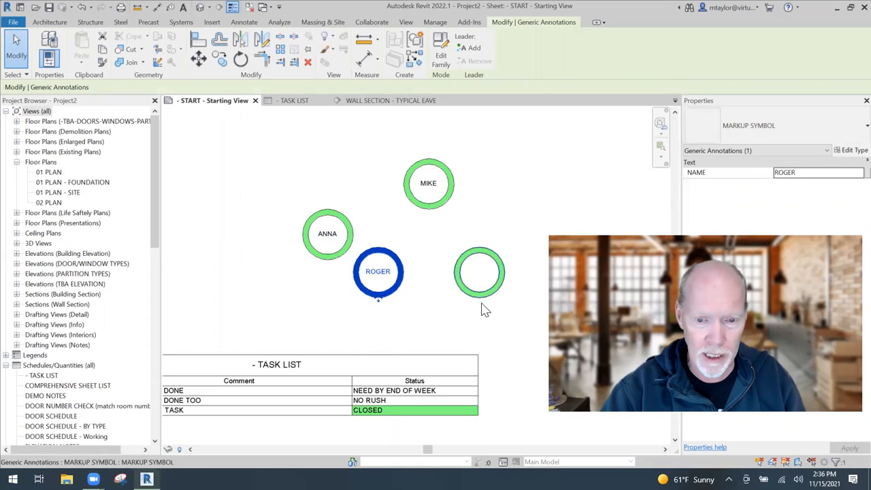
{"action": "left_click", "coordinate": [483, 298]}
{"action": "left_click", "coordinate": [480, 275]}
{"action": "left_click", "coordinate": [479, 274]}
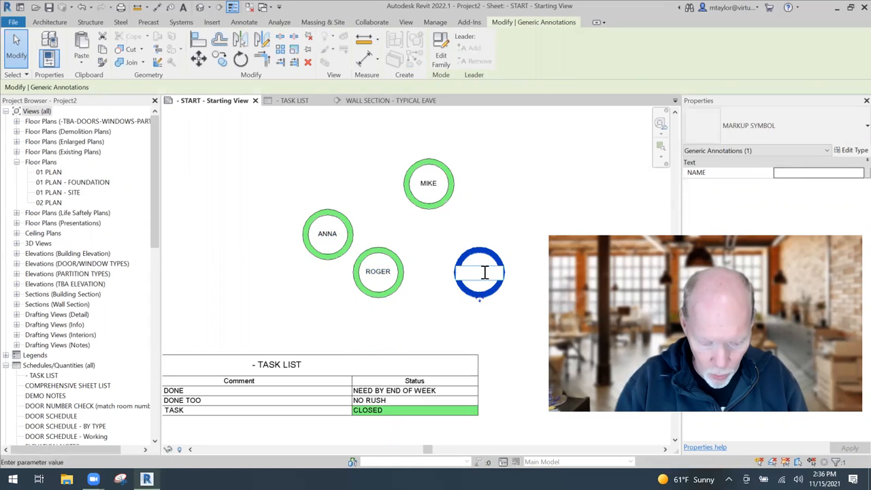
{"action": "left_click", "coordinate": [505, 224]}
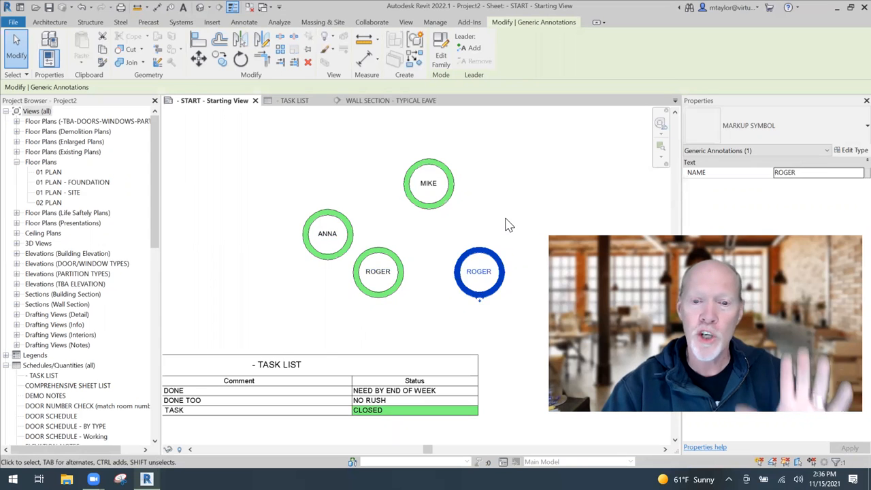
- Delete the task list schedule and the three red triangular comment tags from the starting view sheet
{"action": "scroll", "coordinate": [507, 225], "scroll_direction": "down", "scroll_amount": 1}
{"action": "left_click", "coordinate": [507, 224]}
{"action": "middle_click_drag", "start_coordinate": [508, 224], "coordinate": [481, 204]}
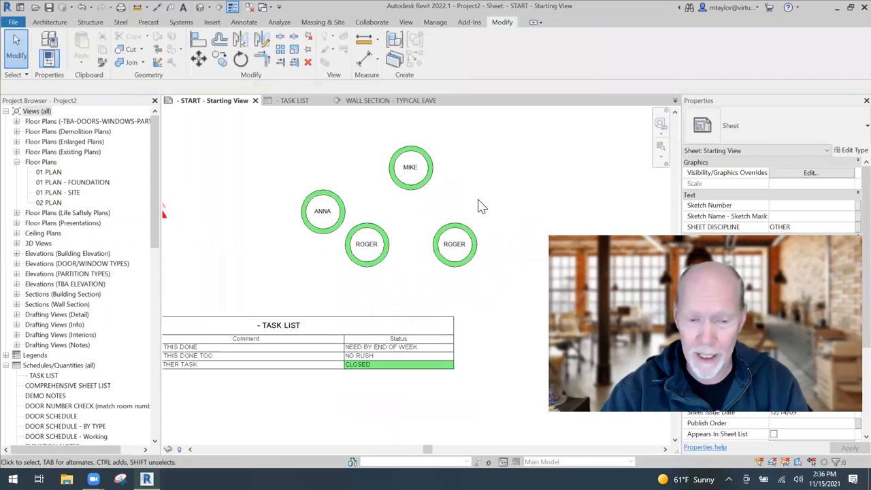
{"action": "scroll", "coordinate": [480, 204], "scroll_direction": "down", "scroll_amount": 1}
{"action": "left_click", "coordinate": [389, 365]}
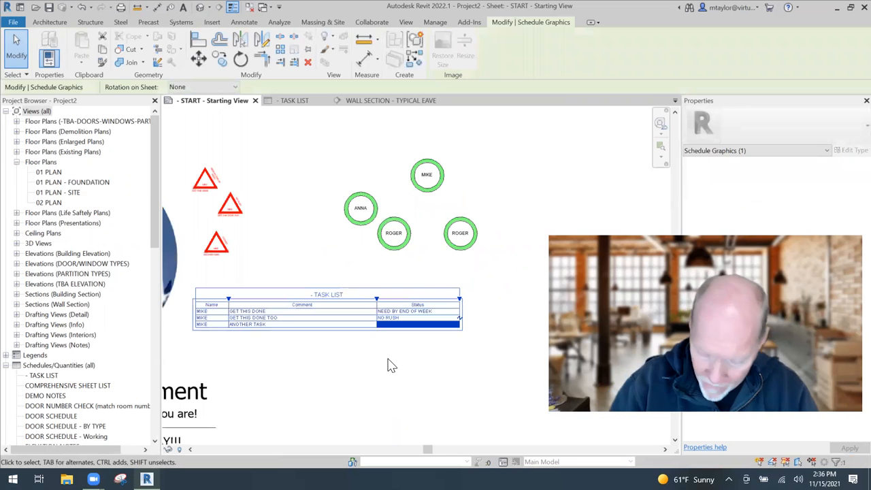
{"action": "key", "text": "Delete"}
{"action": "left_click_drag", "start_coordinate": [270, 147], "coordinate": [224, 285]}
{"action": "key", "text": "Delete"}
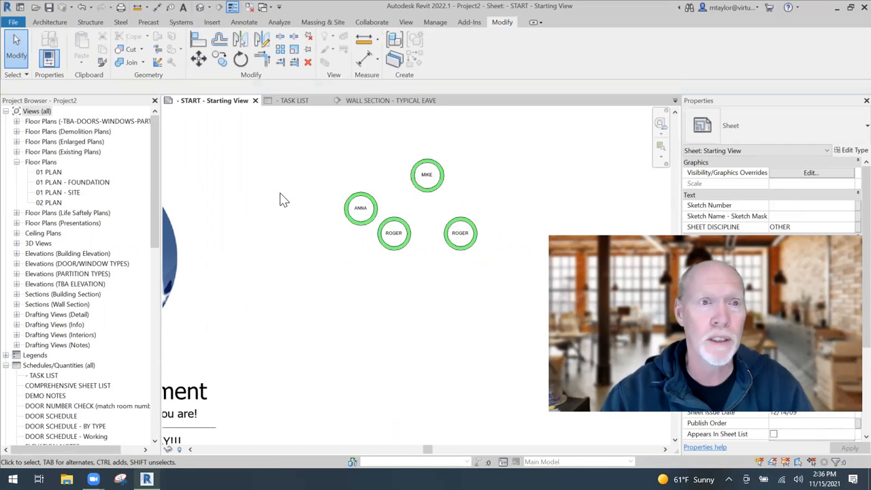
- Create a note block for the MARKUP SYMBOL family named "MARK UPS IN MY PROJECT"
{"action": "left_click", "coordinate": [240, 21]}
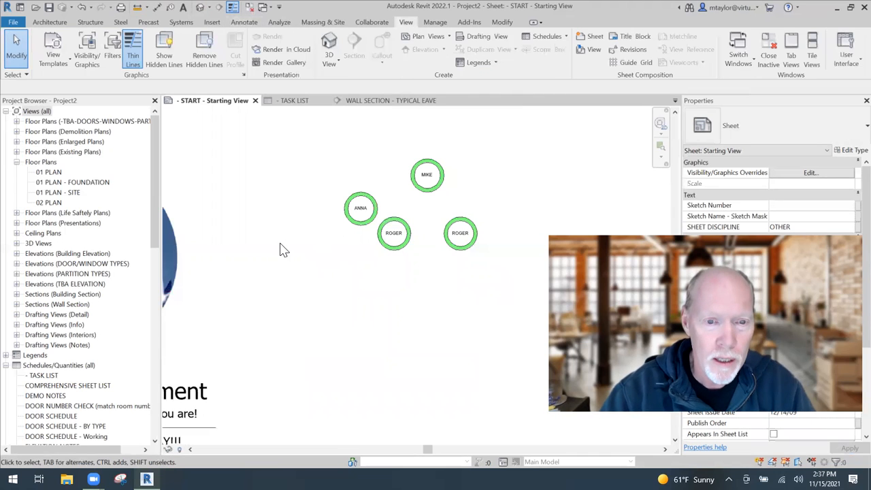
{"action": "left_click", "coordinate": [555, 38]}
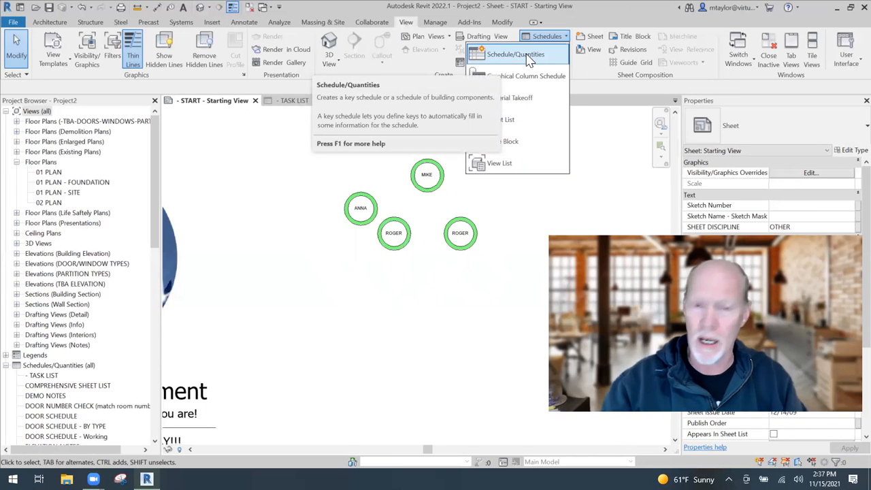
{"action": "left_click", "coordinate": [498, 144]}
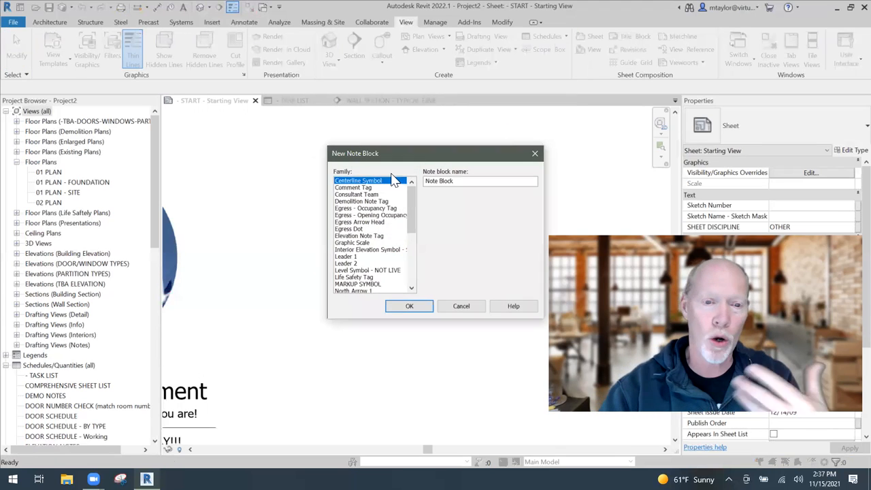
{"action": "scroll", "coordinate": [415, 201], "scroll_direction": "down", "scroll_amount": 1}
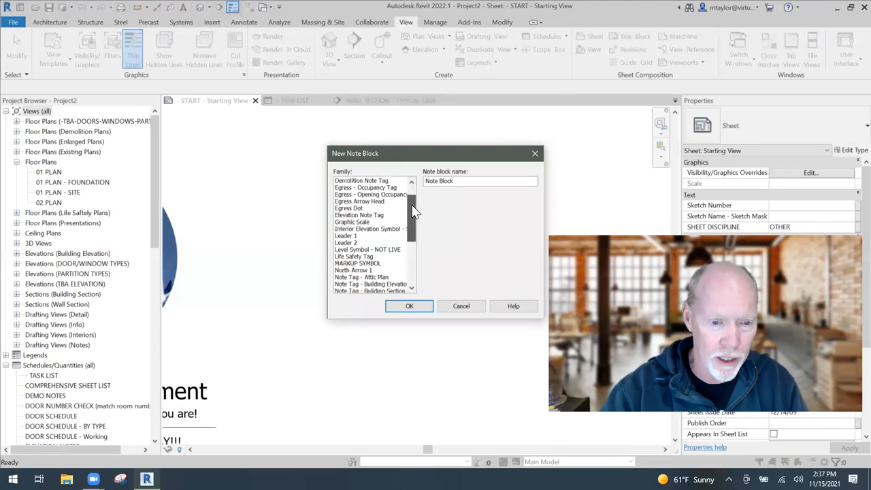
{"action": "left_click", "coordinate": [368, 263]}
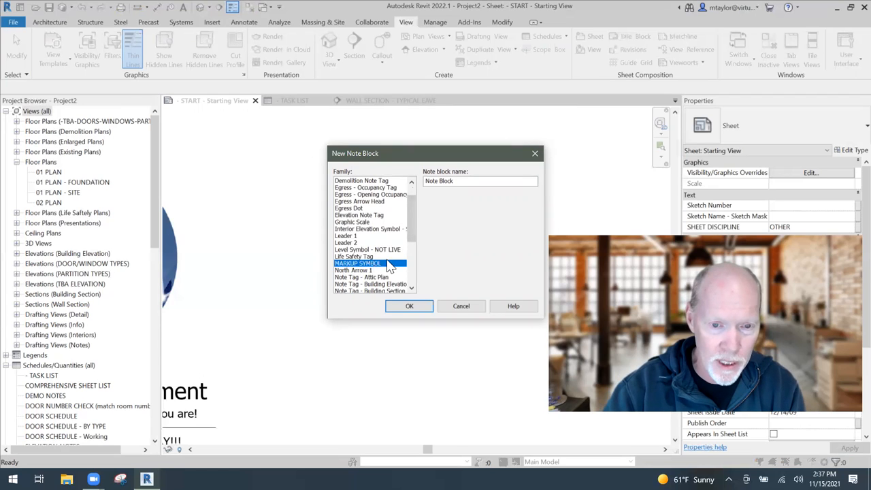
{"action": "left_click_drag", "start_coordinate": [463, 182], "coordinate": [409, 182]}
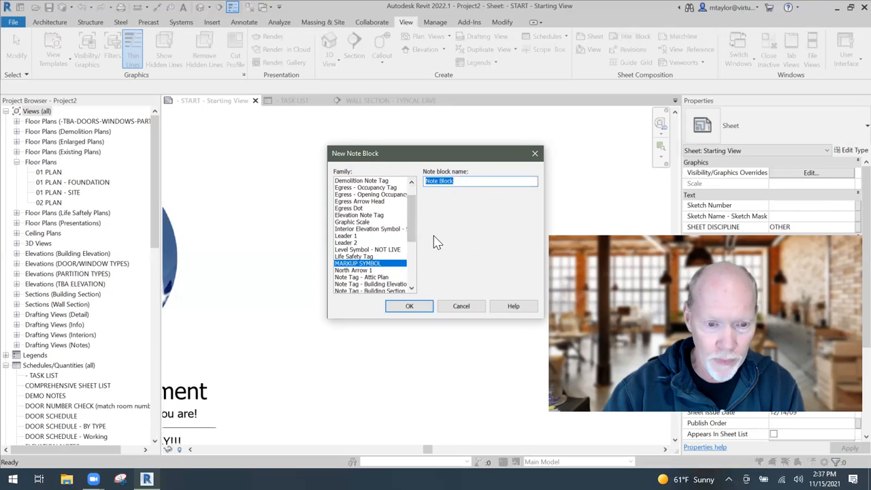
{"action": "left_click", "coordinate": [368, 264]}
{"action": "left_click_drag", "start_coordinate": [450, 183], "coordinate": [396, 185]}
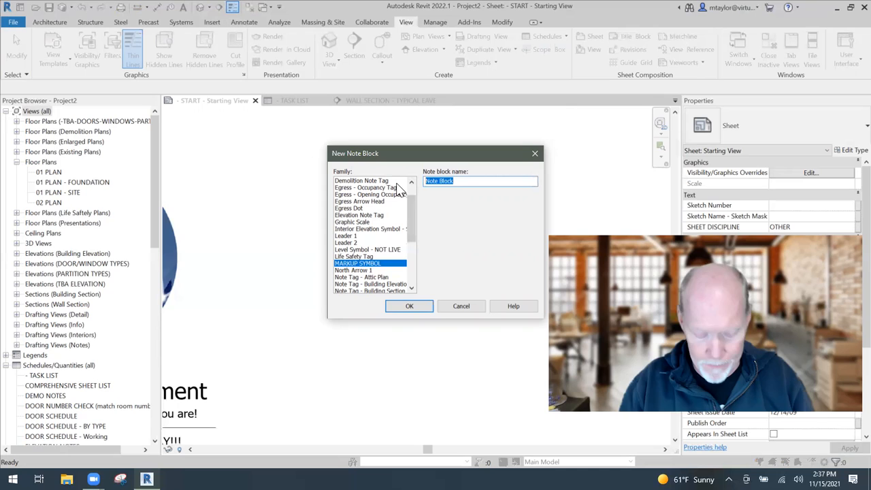
{"action": "type", "text": "LE"}
{"action": "key", "text": "BackSpace"}
{"action": "type", "text": "MARK UPS IN MY PROJECT"}
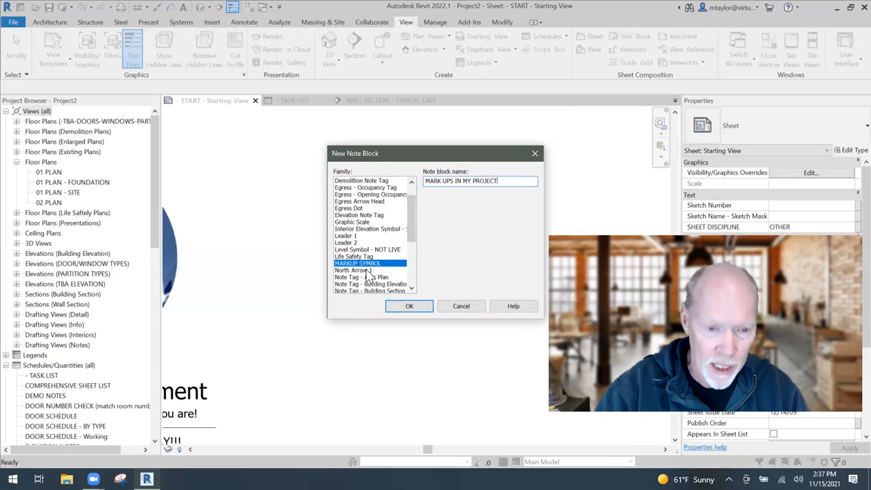
{"action": "left_click", "coordinate": [409, 307]}
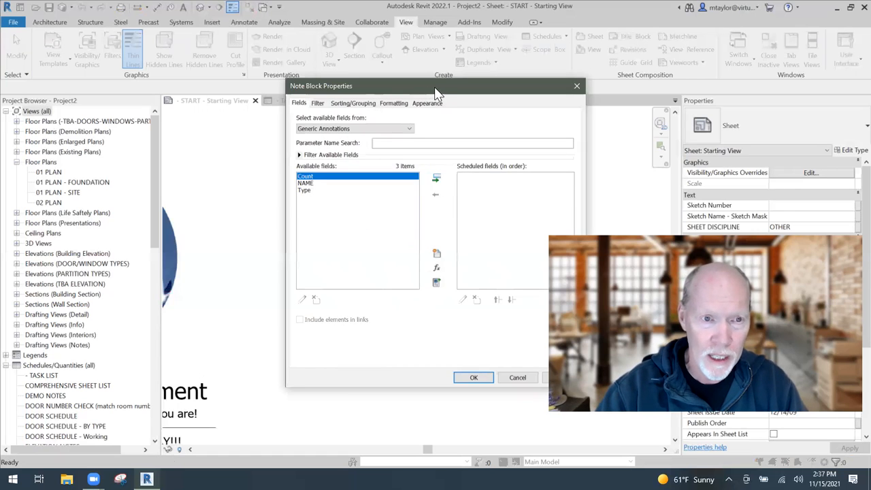
- Add the NAME parameter to the note block's scheduled fields
{"action": "left_click_drag", "start_coordinate": [358, 77], "coordinate": [280, 57]}
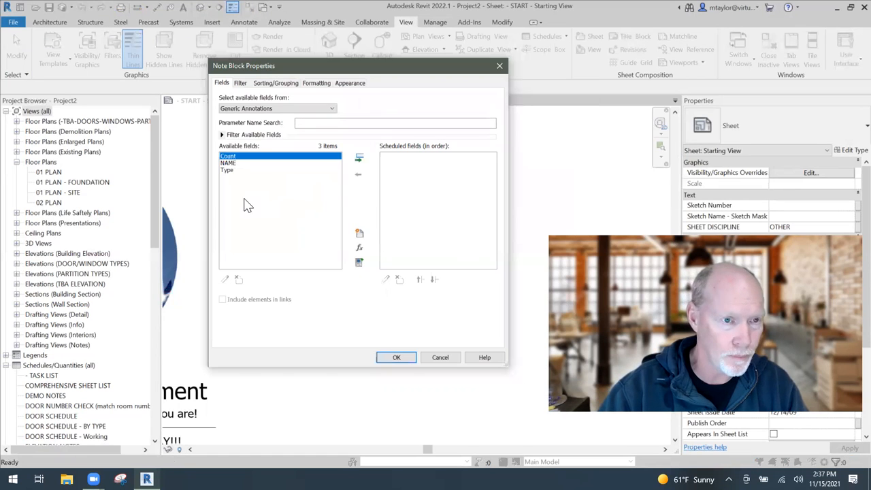
{"action": "left_click", "coordinate": [233, 164]}
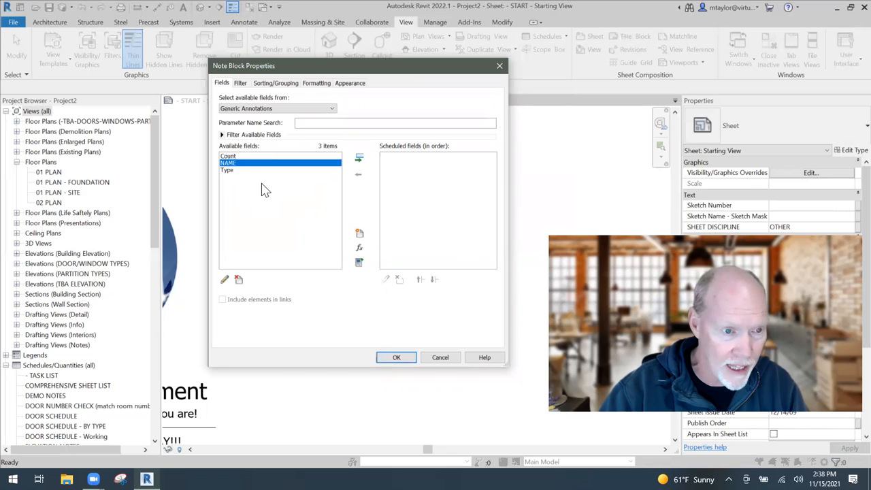
{"action": "left_click", "coordinate": [359, 157]}
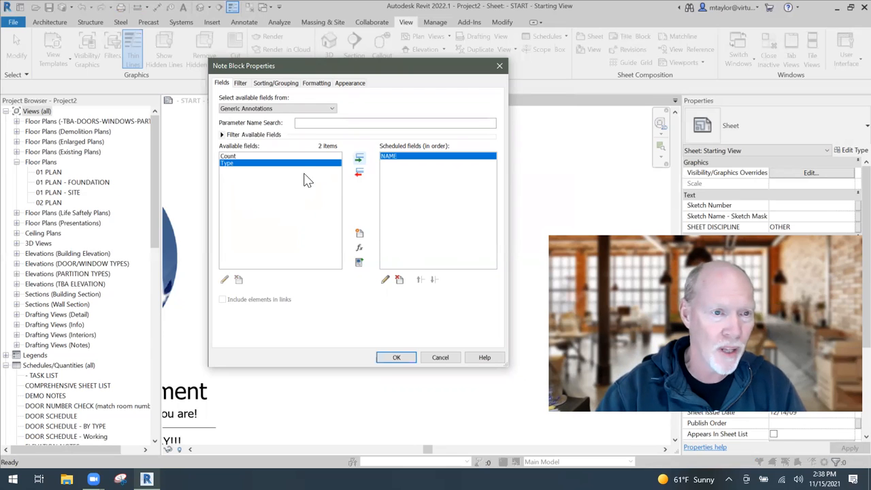
- Sort the note block by NAME with a blank line between groups, and widen its column to fit the title
{"action": "left_click", "coordinate": [275, 84]}
{"action": "left_click", "coordinate": [291, 100]}
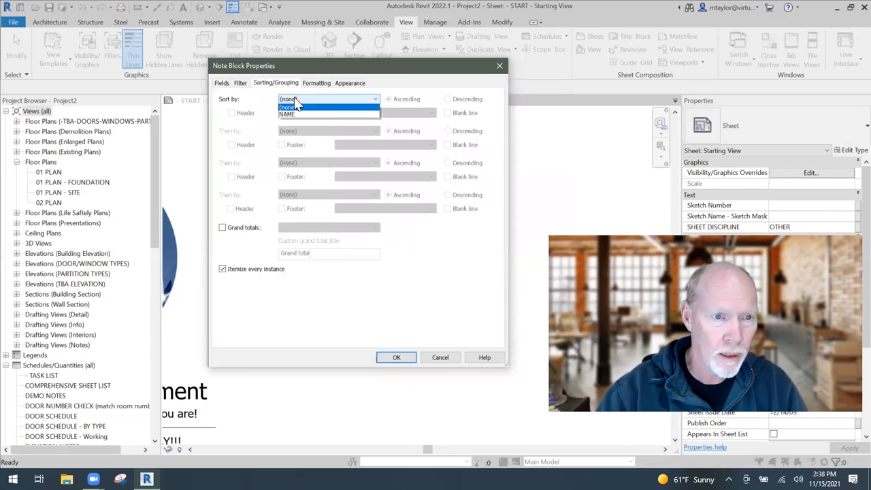
{"action": "left_click", "coordinate": [294, 113]}
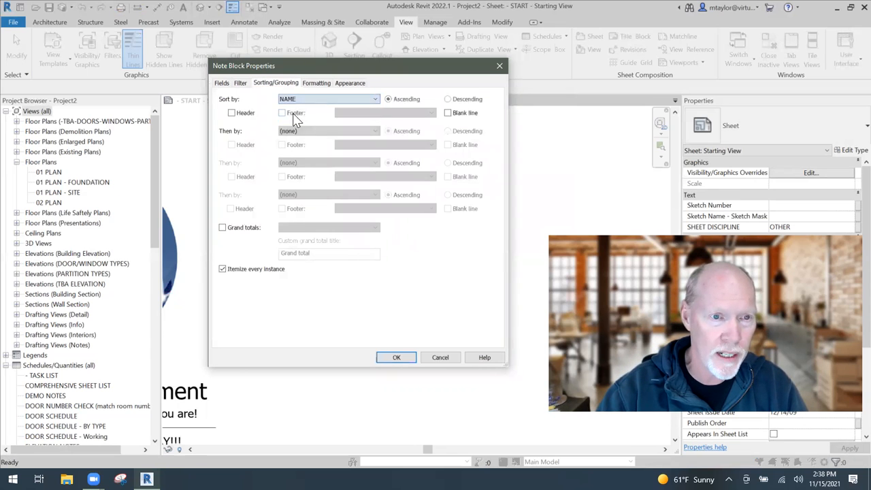
{"action": "left_click", "coordinate": [447, 113]}
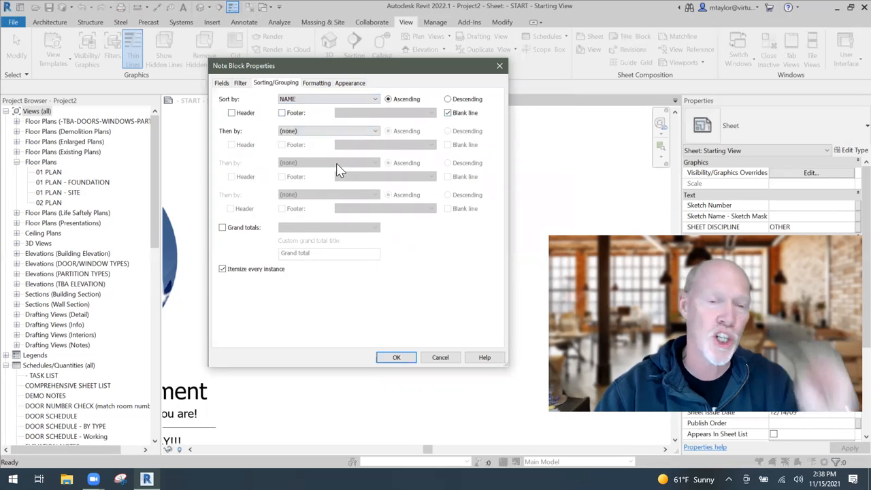
{"action": "left_click", "coordinate": [396, 357]}
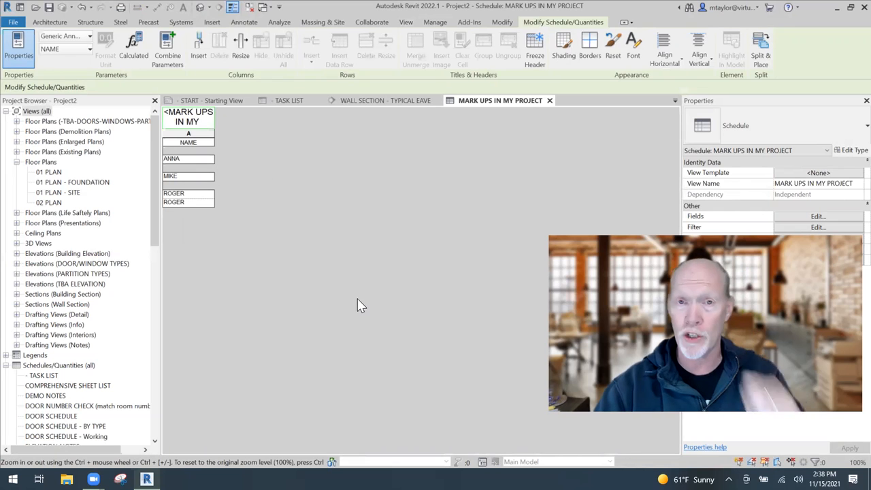
{"action": "left_click", "coordinate": [212, 134]}
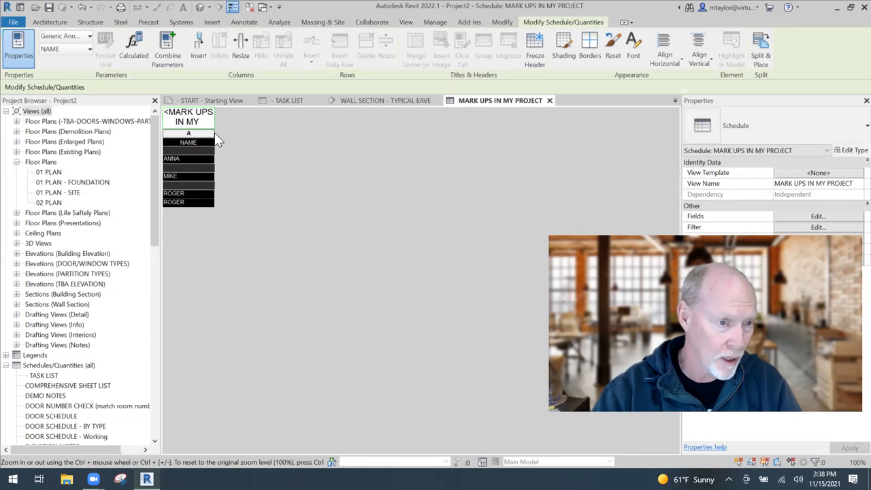
{"action": "double_click", "coordinate": [214, 133]}
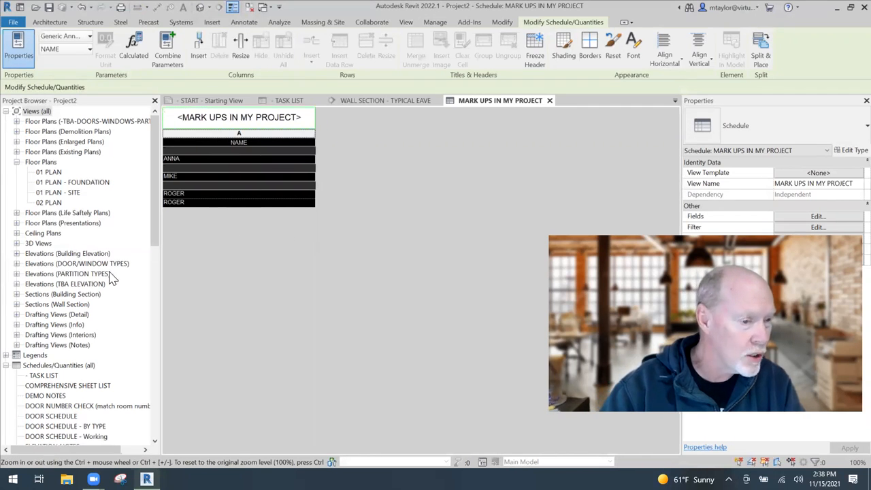
- Place the MARK UPS IN MY PROJECT schedule on the starting view sheet, below the green rings
{"action": "left_click_drag", "start_coordinate": [154, 198], "coordinate": [154, 318]}
{"action": "left_click", "coordinate": [211, 101]}
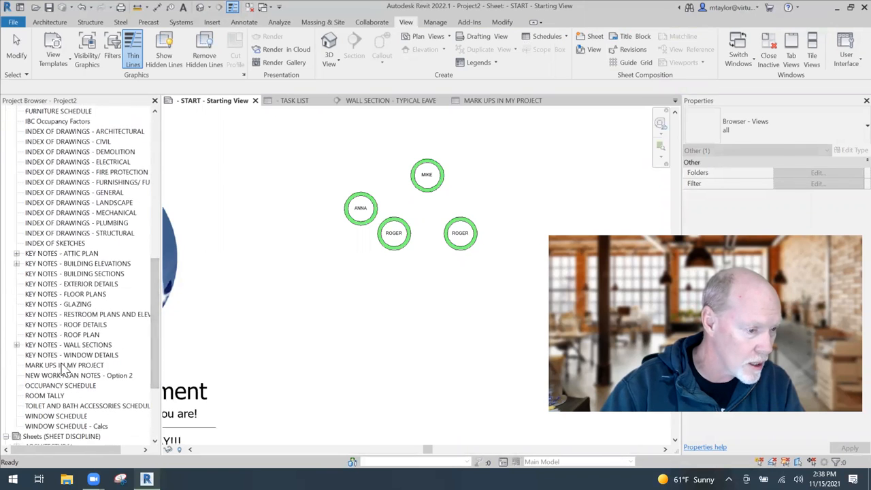
{"action": "left_click", "coordinate": [65, 366]}
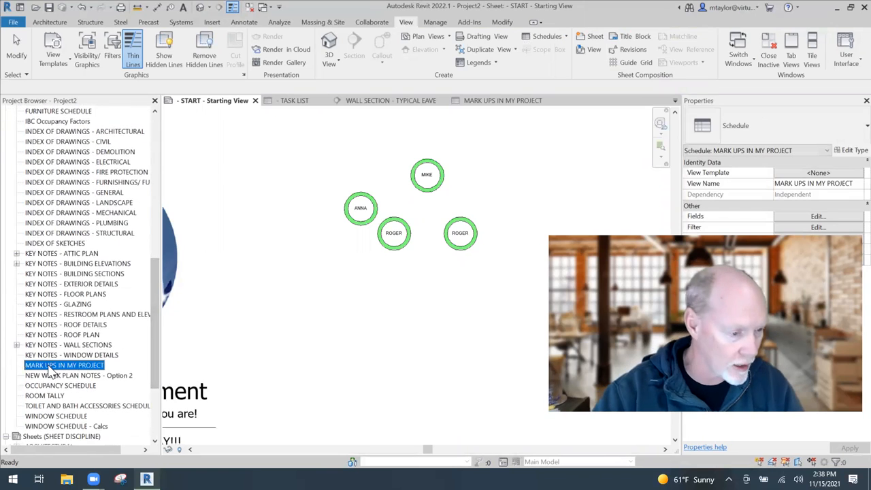
{"action": "left_click_drag", "start_coordinate": [363, 318], "coordinate": [360, 321]}
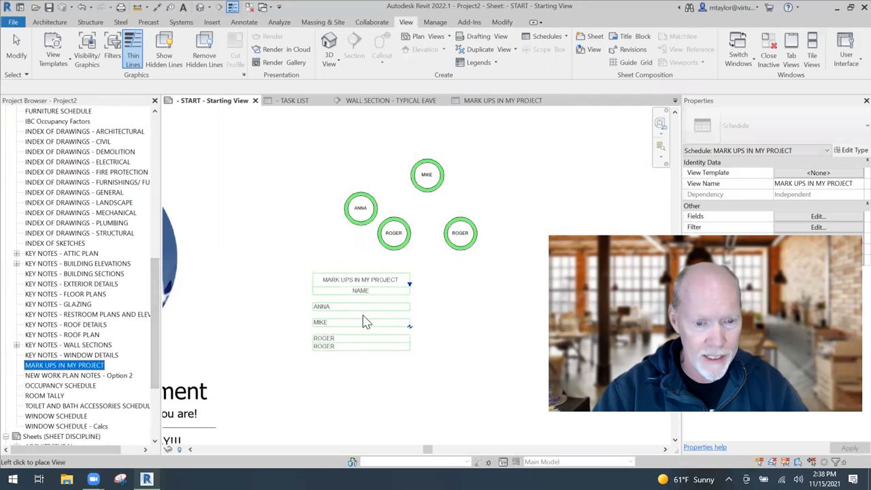
{"action": "left_click", "coordinate": [317, 344]}
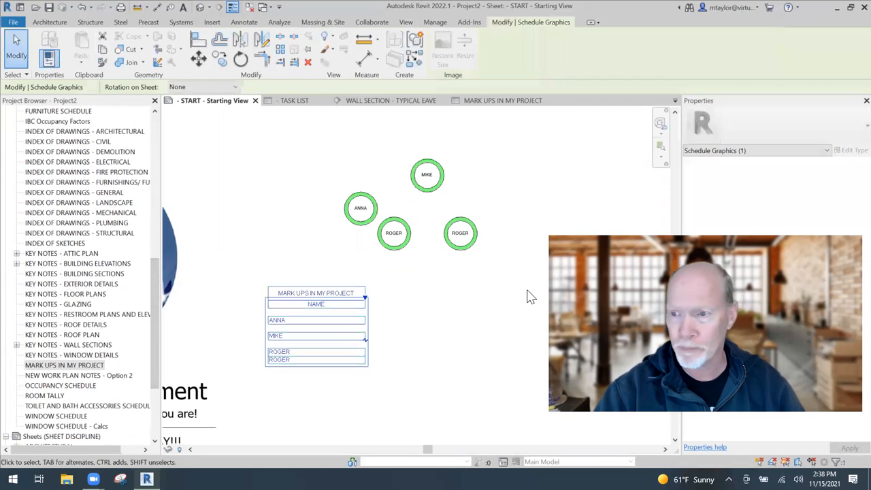
{"action": "left_click", "coordinate": [354, 380]}
{"action": "scroll", "coordinate": [353, 381], "scroll_direction": "up", "scroll_amount": 2}
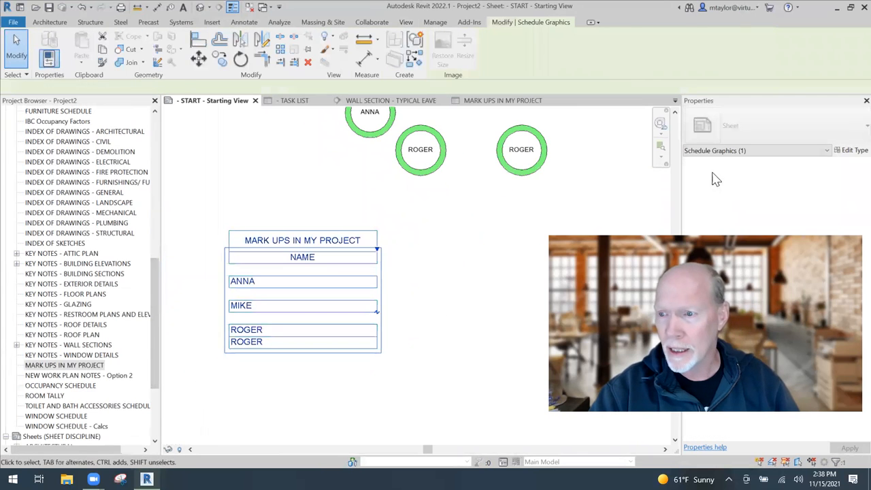
{"action": "key", "text": "Escape"}
- Assign the TYPICAL SCHEDULE view template to the MARK UPS IN MY PROJECT schedule
{"action": "double_click", "coordinate": [71, 366]}
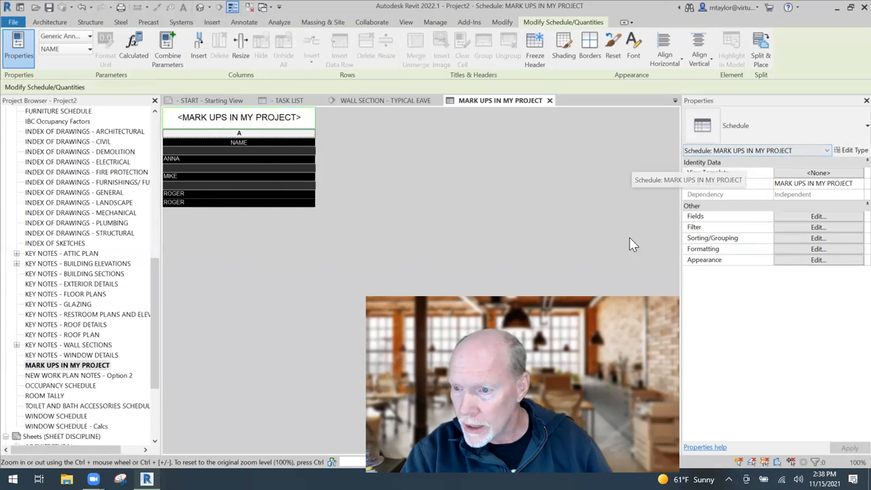
{"action": "left_click", "coordinate": [819, 173]}
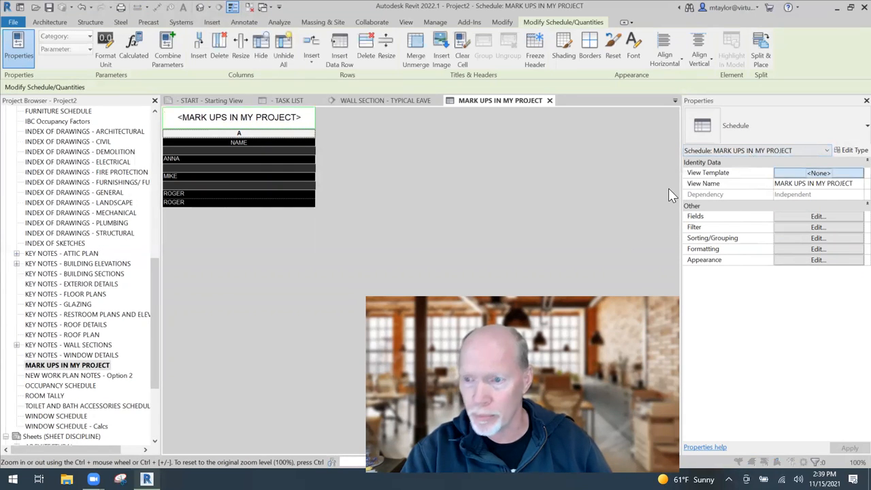
{"action": "left_click", "coordinate": [477, 154]}
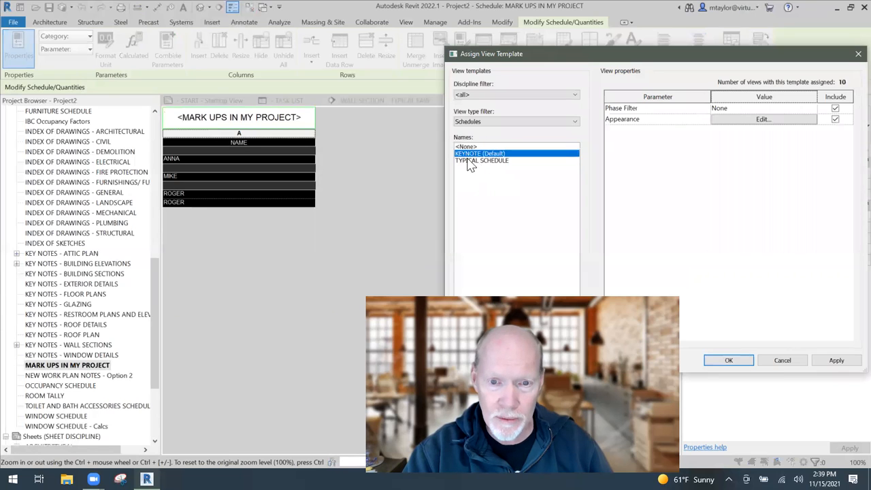
{"action": "left_click", "coordinate": [479, 162]}
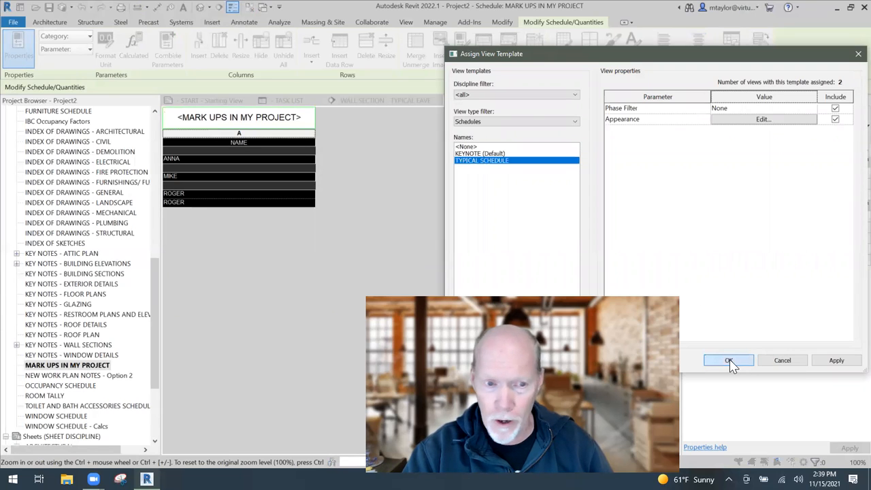
{"action": "key", "text": "Return"}
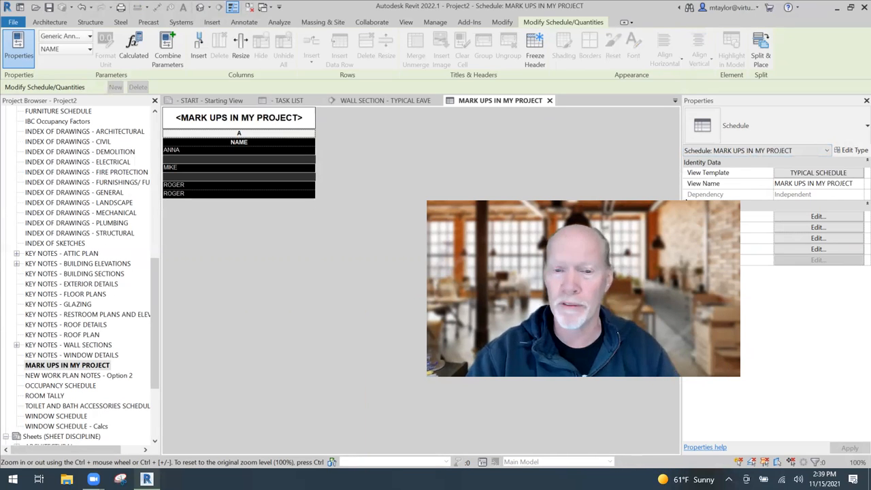
- Move the mark-ups schedule on the starting view sheet slightly up and to the left, closer to the blue globe
{"action": "left_click", "coordinate": [212, 100]}
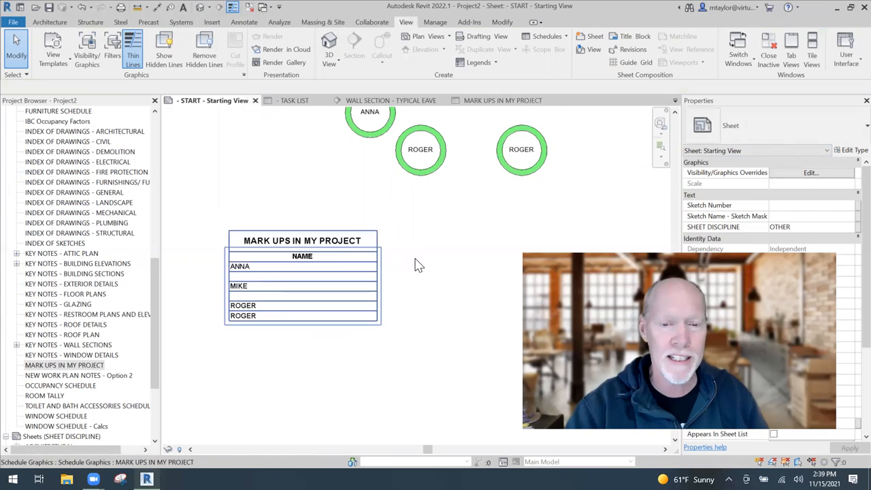
{"action": "scroll", "coordinate": [415, 265], "scroll_direction": "down", "scroll_amount": 2}
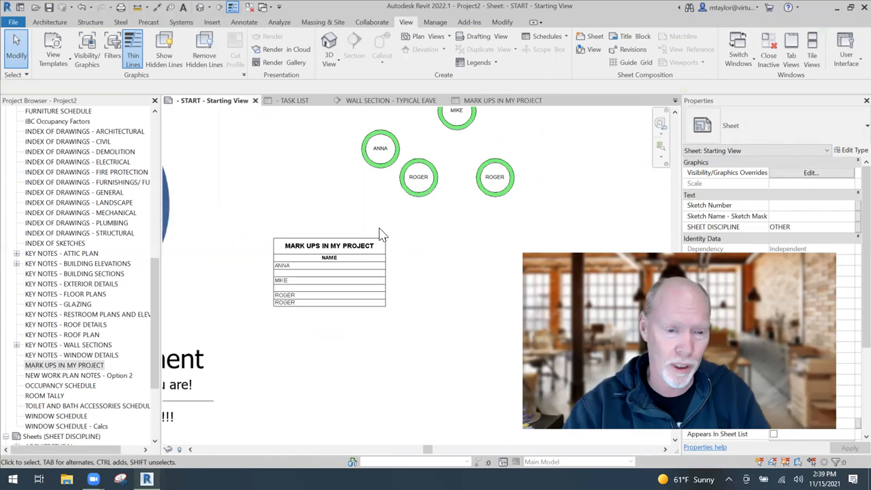
{"action": "left_click_drag", "start_coordinate": [347, 245], "coordinate": [309, 225]}
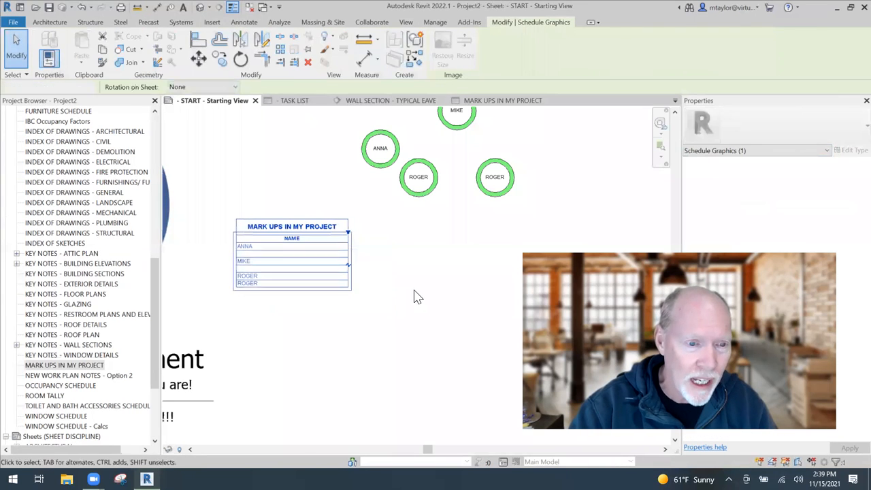
{"action": "left_click", "coordinate": [400, 289]}
{"action": "scroll", "coordinate": [400, 289], "scroll_direction": "down", "scroll_amount": 1}
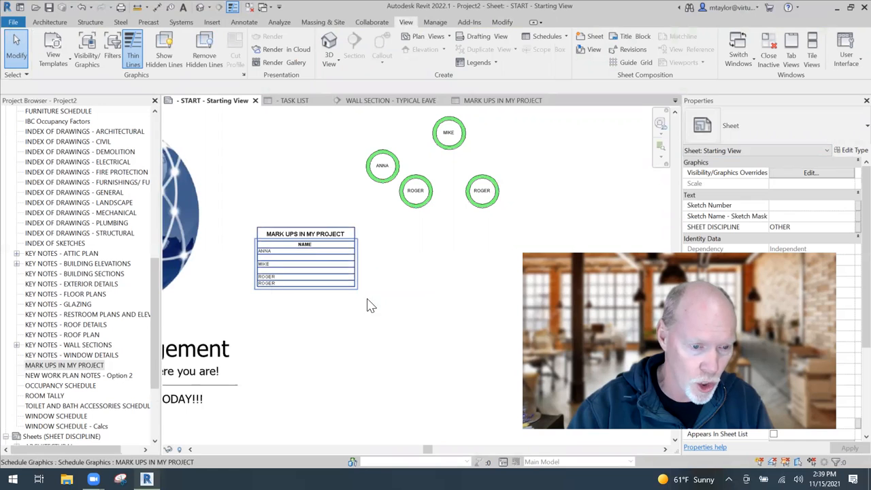
{"action": "middle_click_drag", "start_coordinate": [465, 261], "coordinate": [447, 278]}
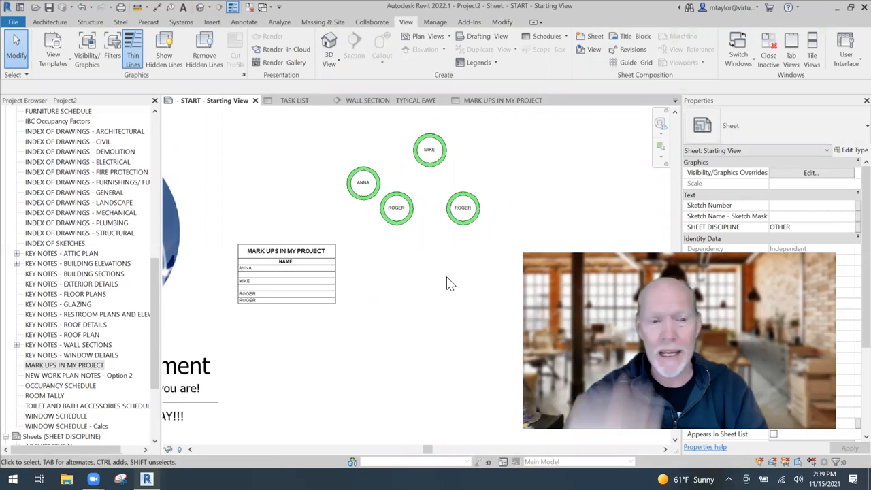
- Open the MARKUP SYMBOL family for editing from the topmost green ring on the sheet
{"action": "left_click", "coordinate": [440, 160]}
{"action": "left_click", "coordinate": [441, 54]}
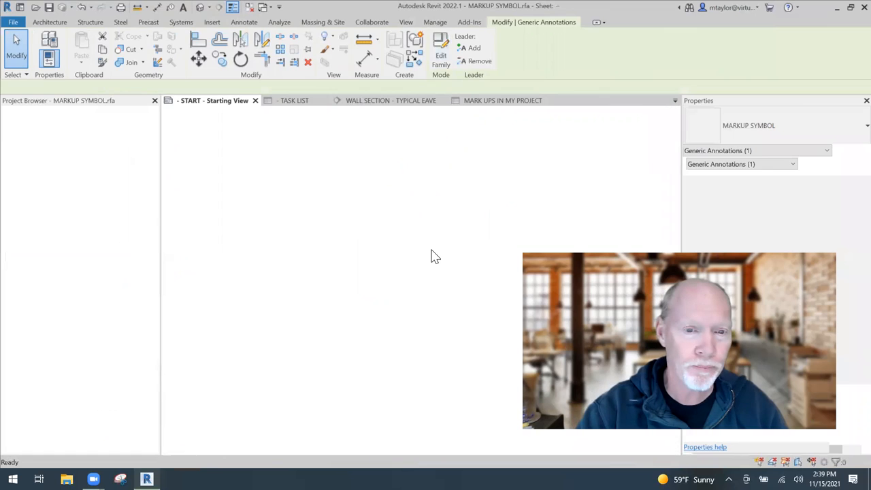
{"action": "scroll", "coordinate": [429, 297], "scroll_direction": "up", "scroll_amount": 5}
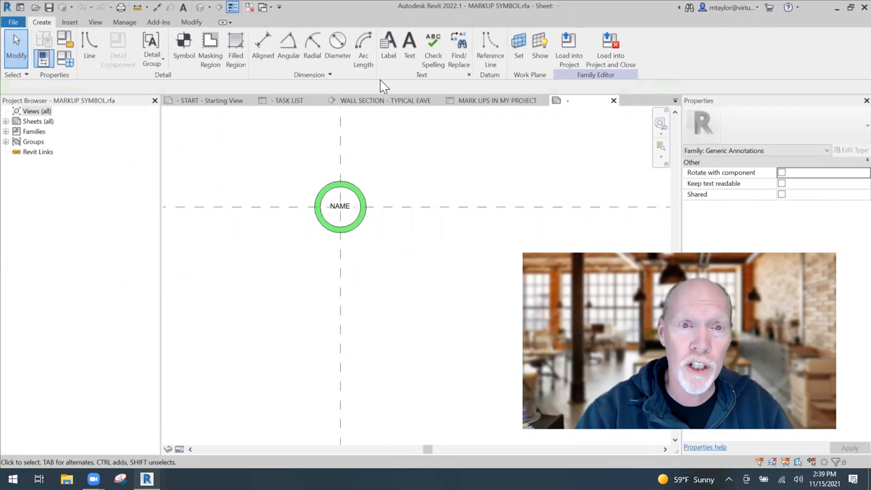
- Start a label below the green ring and create a COMMENT instance family parameter of type Text for it
{"action": "left_click", "coordinate": [388, 45]}
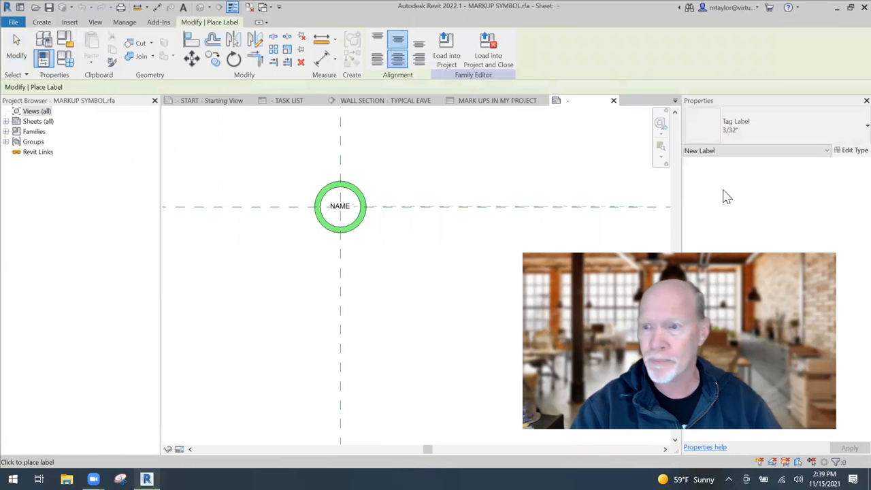
{"action": "left_click", "coordinate": [323, 247]}
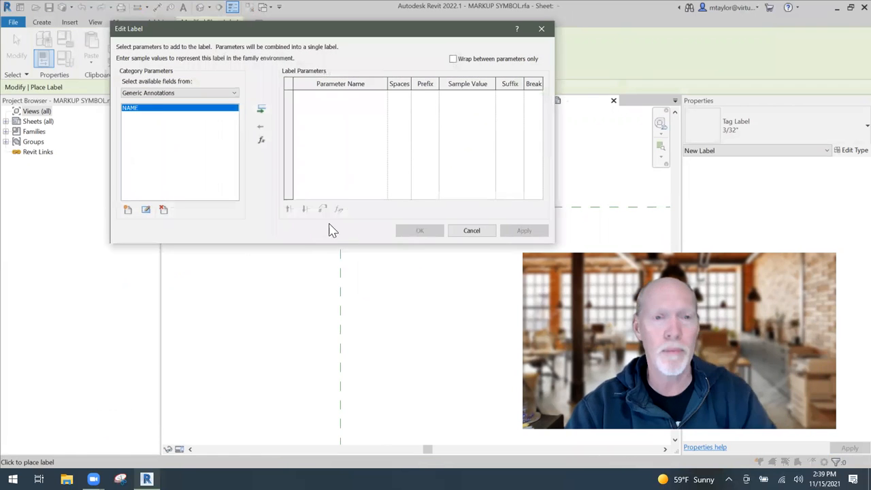
{"action": "left_click", "coordinate": [127, 210]}
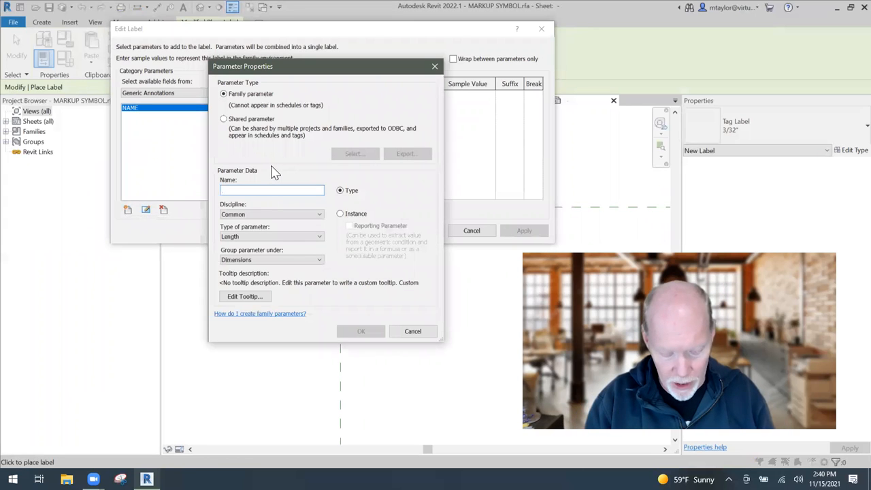
{"action": "type", "text": "COMMENT"}
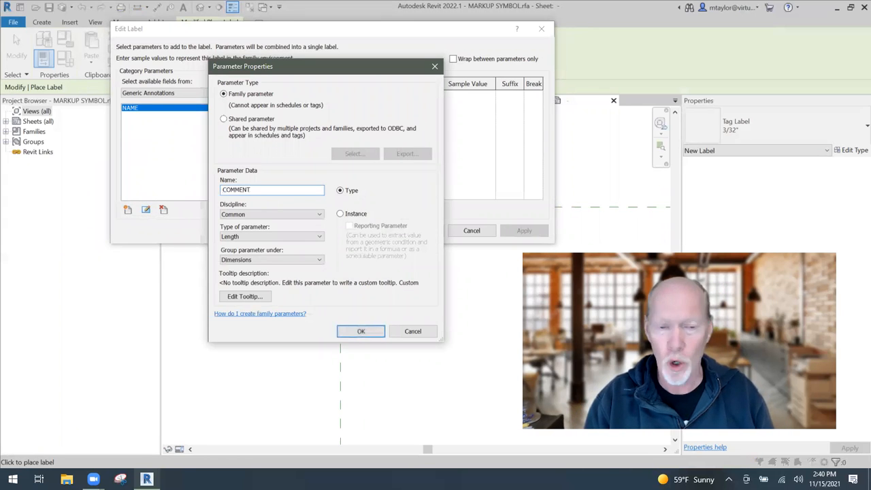
{"action": "left_click", "coordinate": [241, 236]}
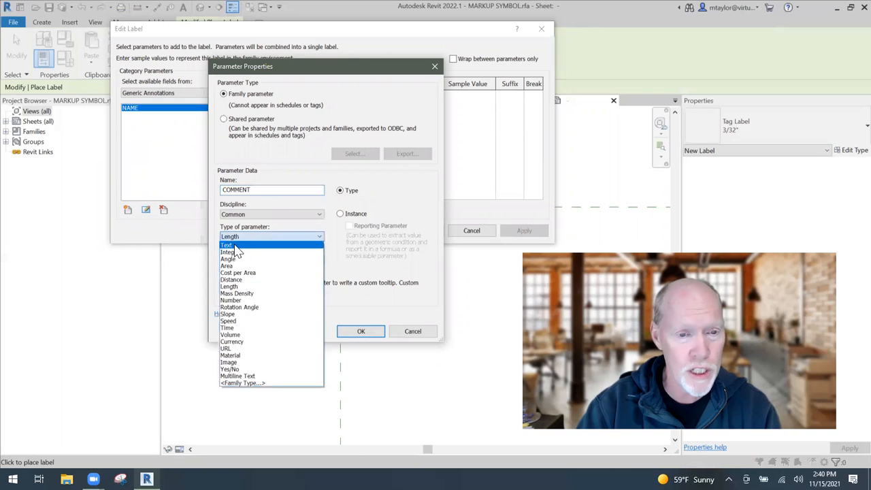
{"action": "left_click", "coordinate": [235, 249]}
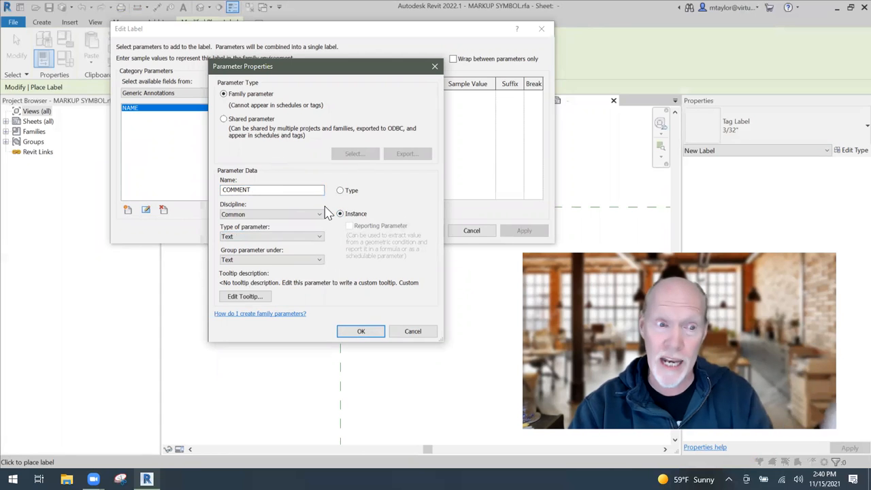
{"action": "left_click", "coordinate": [360, 329]}
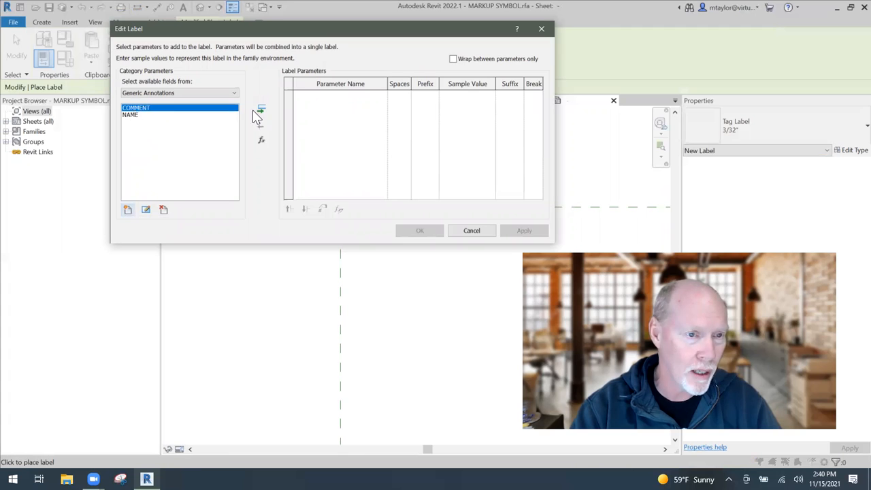
- Add the COMMENT parameter to the new label and finish placing it below the ring
{"action": "left_click", "coordinate": [260, 110]}
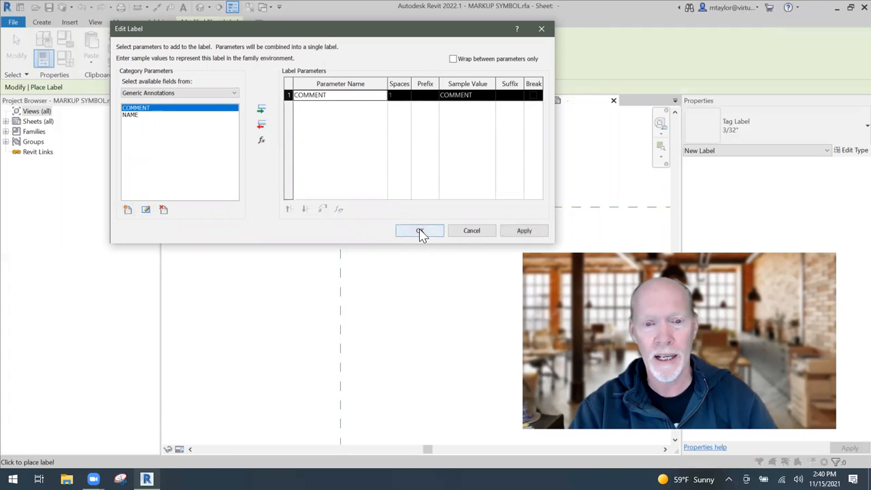
{"action": "left_click", "coordinate": [419, 232]}
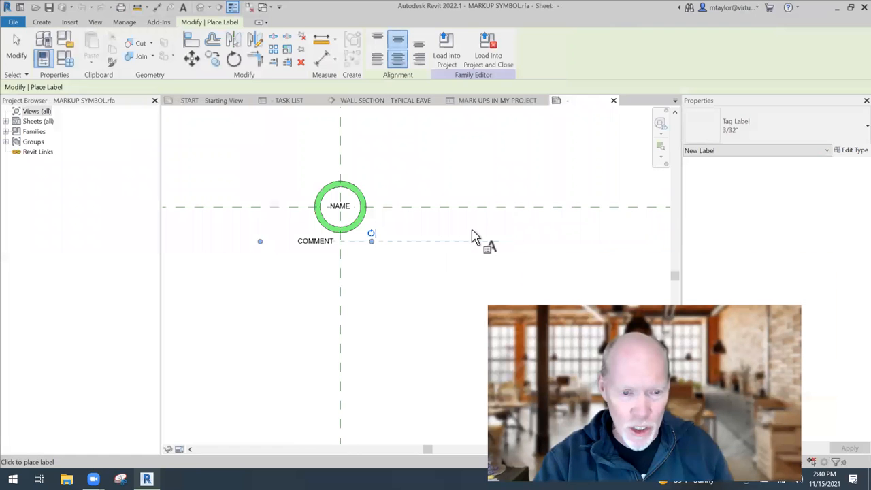
{"action": "key", "text": "Escape"}
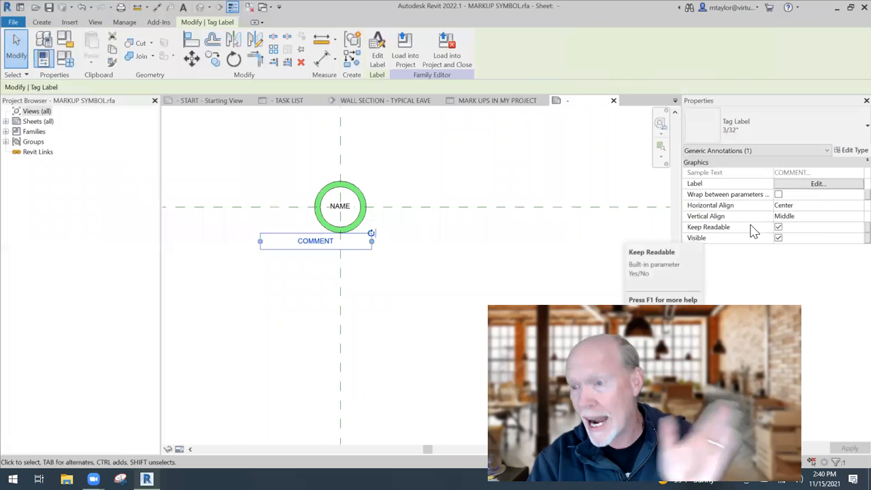
- Set the COMMENT label's horizontal alignment to Left and shift it right so it starts near the ring's left edge
{"action": "left_click", "coordinate": [797, 205]}
{"action": "left_click", "coordinate": [848, 206]}
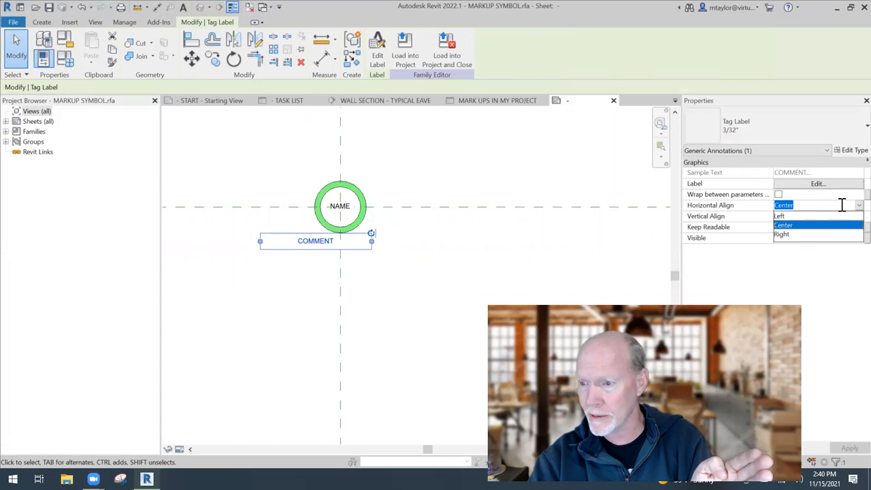
{"action": "left_click", "coordinate": [779, 217]}
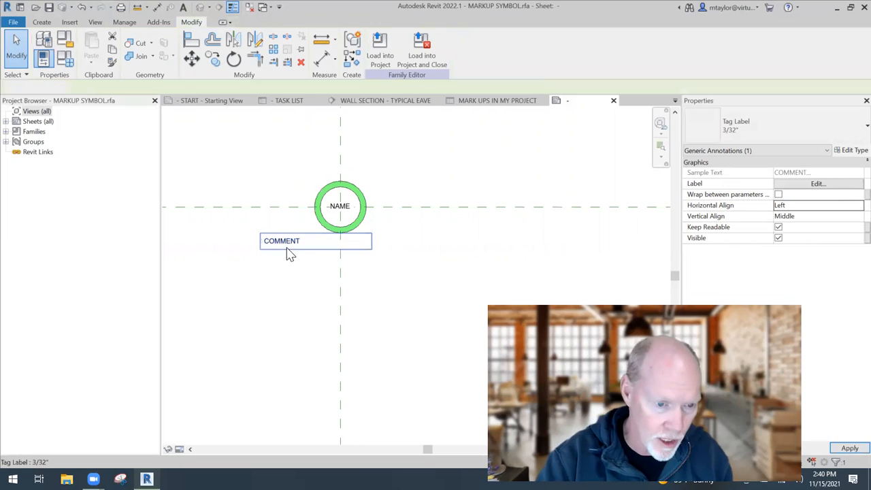
{"action": "left_click_drag", "start_coordinate": [286, 249], "coordinate": [360, 253], "text": "ctrl"}
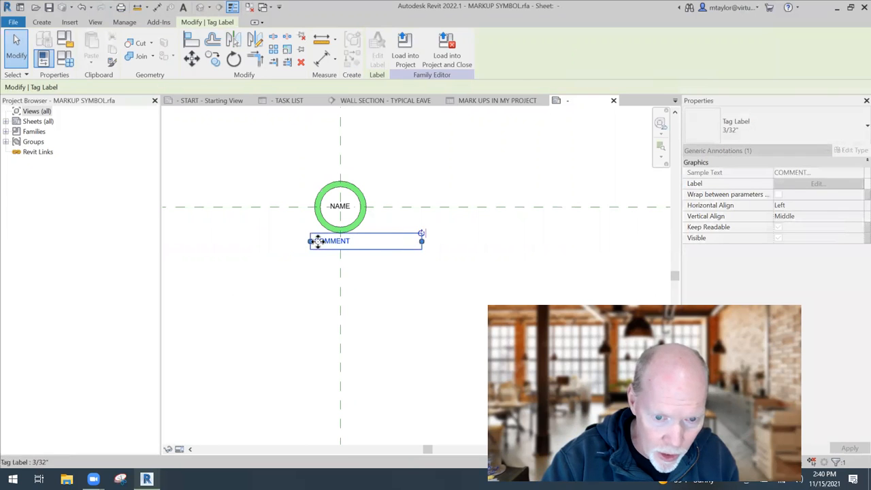
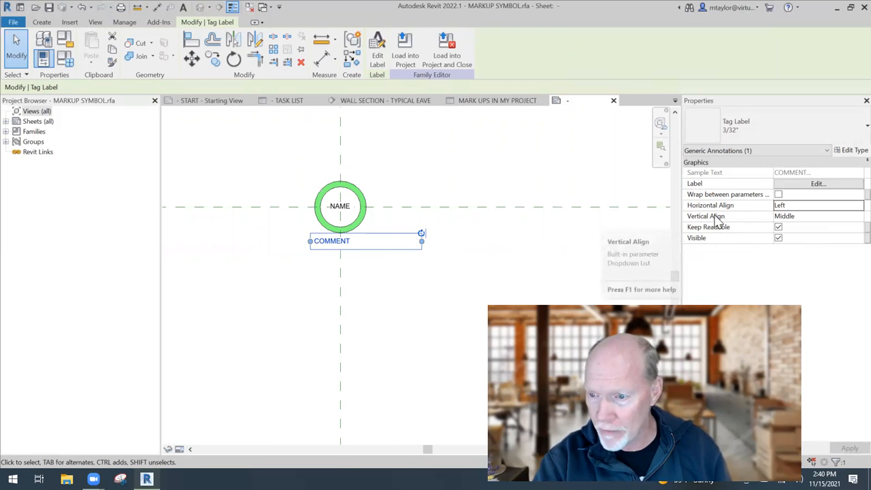
- Set the COMMENT label's vertical alignment to Top
{"action": "left_click", "coordinate": [834, 216]}
{"action": "left_click", "coordinate": [857, 216]}
{"action": "left_click", "coordinate": [782, 226]}
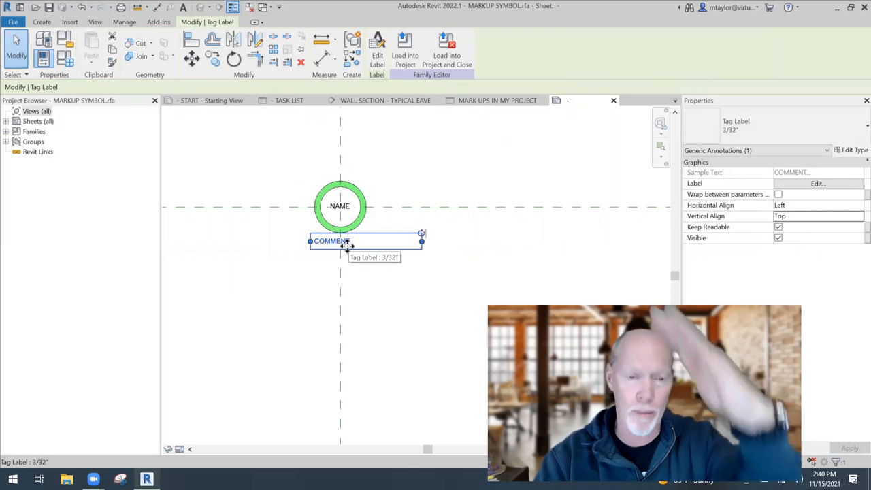
{"action": "left_click", "coordinate": [398, 317]}
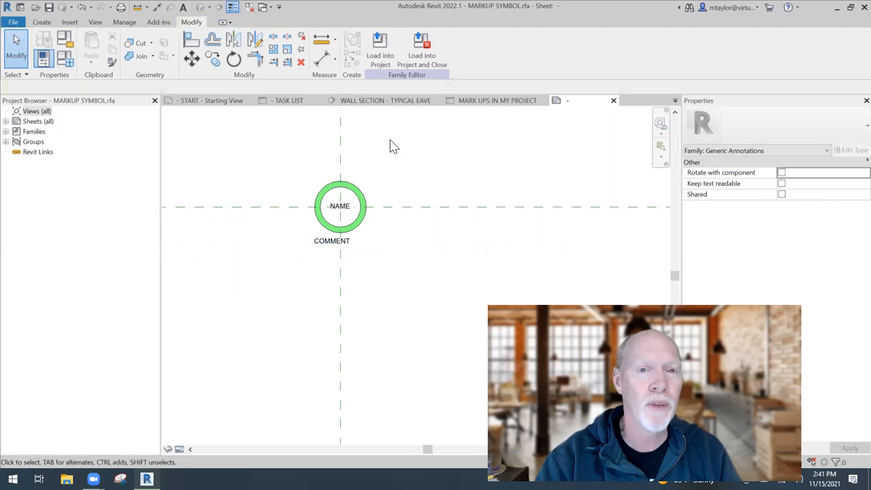
- Save the family over the existing MARKUP SYMBOL.rfa and load it into the project, closing it and overwriting the project's existing version
{"action": "left_click", "coordinate": [49, 8]}
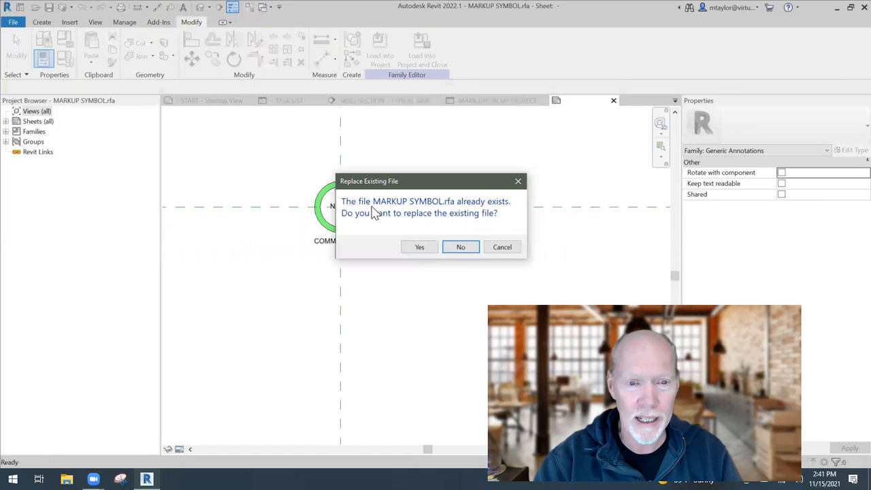
{"action": "left_click", "coordinate": [417, 247]}
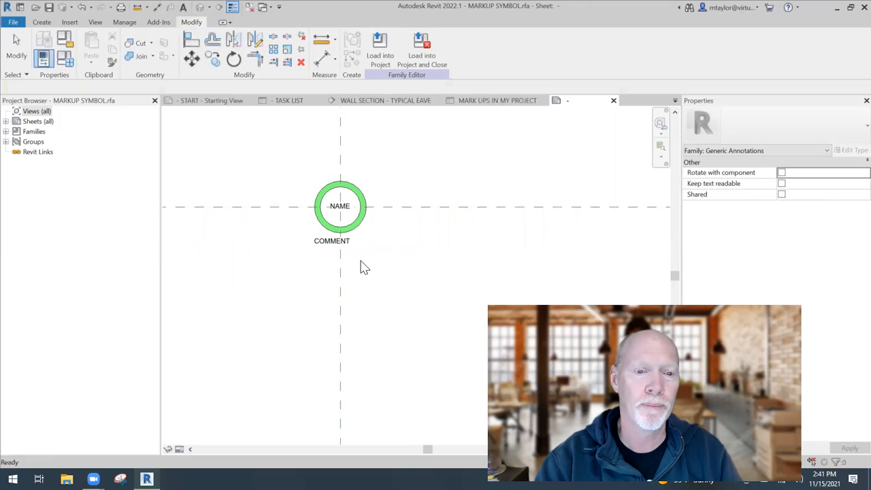
{"action": "left_click", "coordinate": [422, 56]}
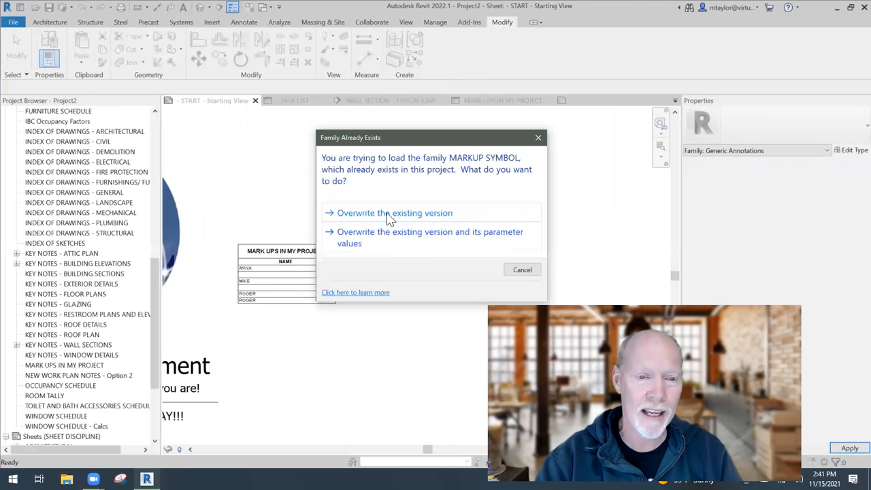
{"action": "left_click", "coordinate": [395, 256]}
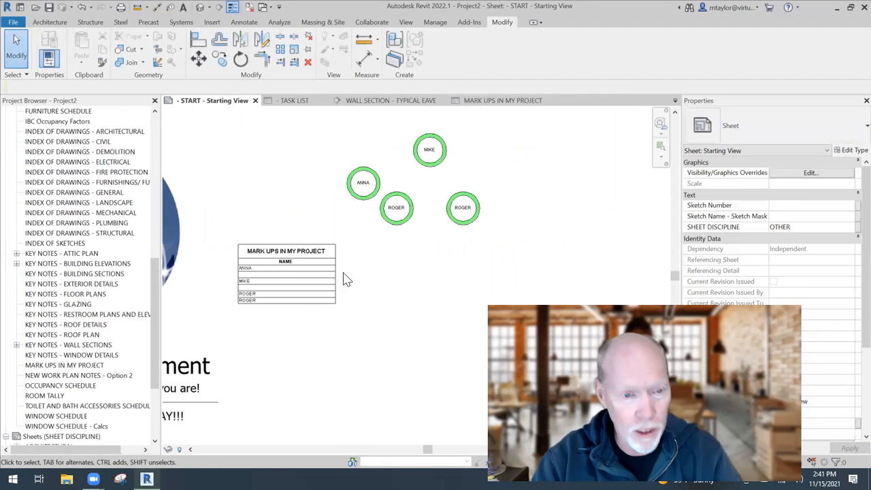
- Enter THIS IS MY FIRST NOTE as the comment of the topmost green ring on the starting view
{"action": "left_click", "coordinate": [431, 168]}
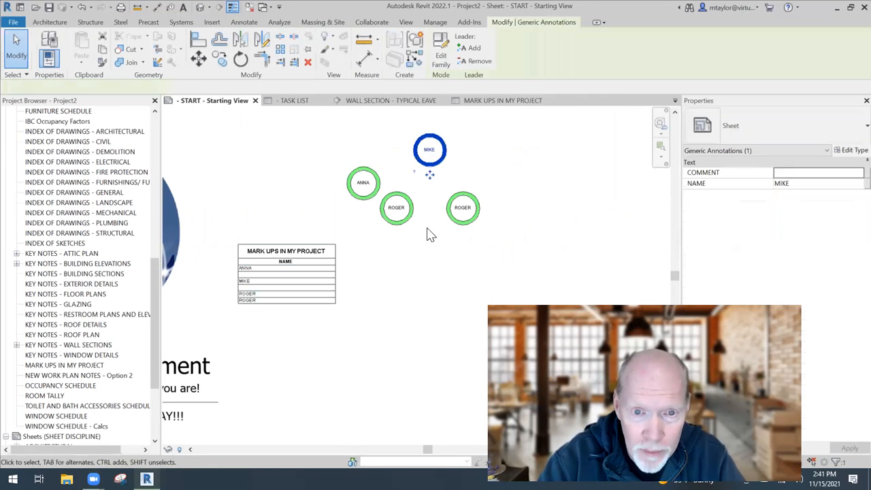
{"action": "scroll", "coordinate": [417, 192], "scroll_direction": "up", "scroll_amount": 3}
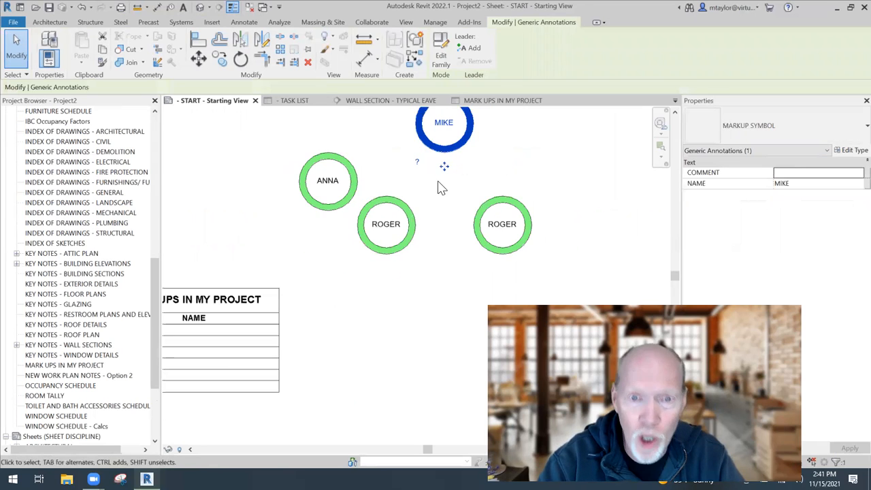
{"action": "left_click", "coordinate": [416, 216]}
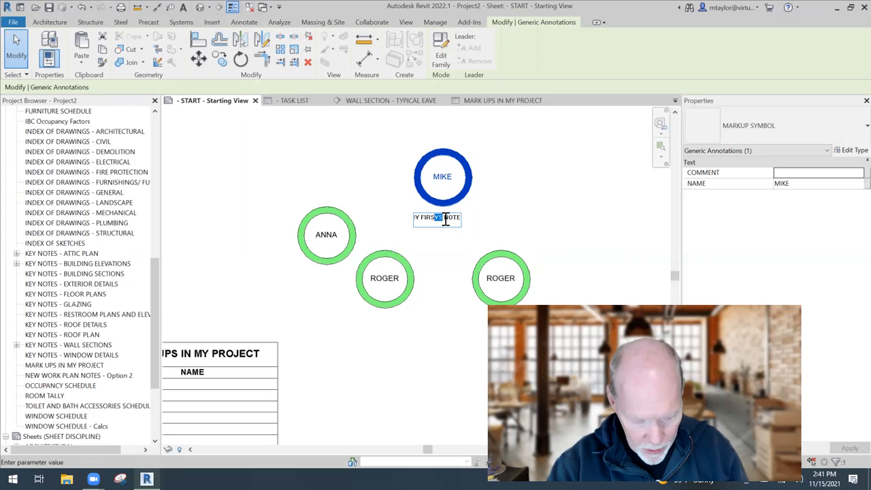
{"action": "left_click", "coordinate": [429, 317]}
{"action": "left_click", "coordinate": [430, 317]}
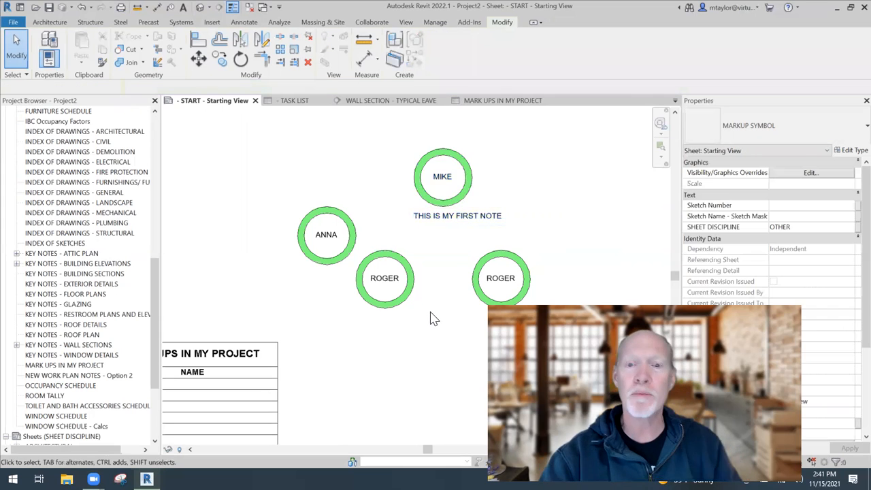
- Extend the topmost ring's comment to read THIS IS MY FIRST NOTE. IT WILL WRAP TEXT
{"action": "scroll", "coordinate": [429, 317], "scroll_direction": "down", "scroll_amount": 1}
{"action": "left_click", "coordinate": [484, 242]}
{"action": "left_click", "coordinate": [485, 243]}
{"action": "left_click", "coordinate": [488, 242]}
{"action": "type", "text": ". "}
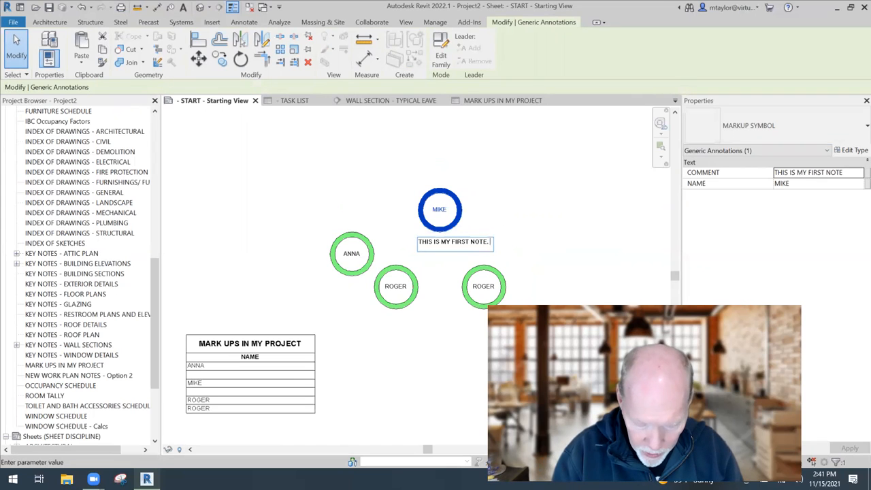
{"action": "type", "text": "IT EABLES"}
{"action": "key", "text": "BackSpace"}
{"action": "key", "text": "BackSpace"}
{"action": "key", "text": "BackSpace"}
{"action": "key", "text": "BackSpace"}
{"action": "key", "text": "BackSpace"}
{"action": "key", "text": "BackSpace"}
{"action": "type", "text": "WILL WRAP TEXTE"}
{"action": "key", "text": "BackSpace"}
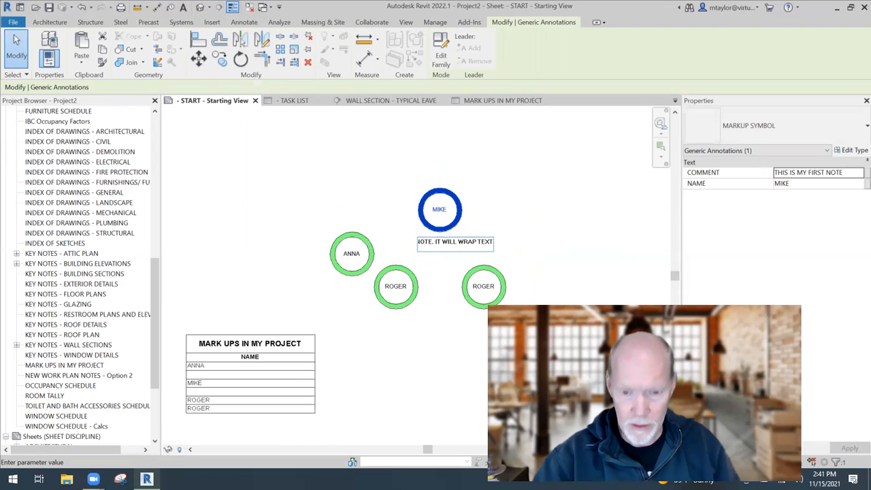
{"action": "left_click", "coordinate": [551, 233]}
{"action": "scroll", "coordinate": [541, 235], "scroll_direction": "down", "scroll_amount": 2}
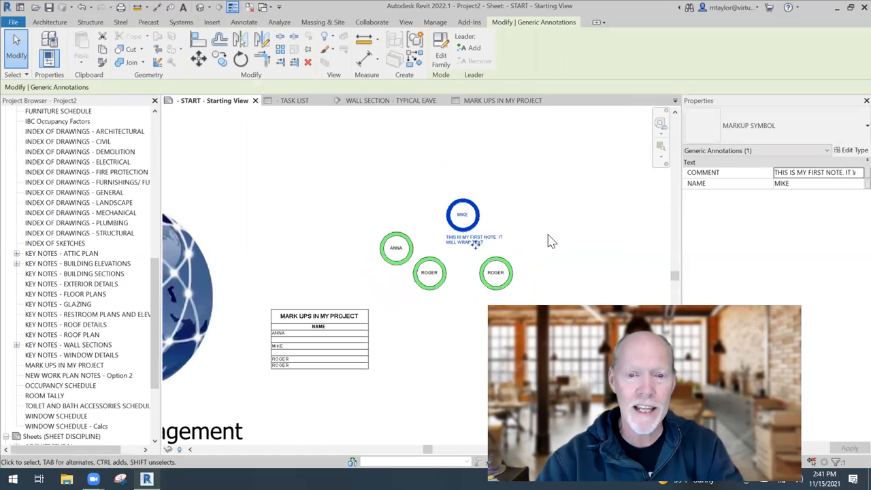
{"action": "left_click", "coordinate": [548, 240]}
{"action": "middle_click_drag", "start_coordinate": [529, 231], "coordinate": [497, 203]}
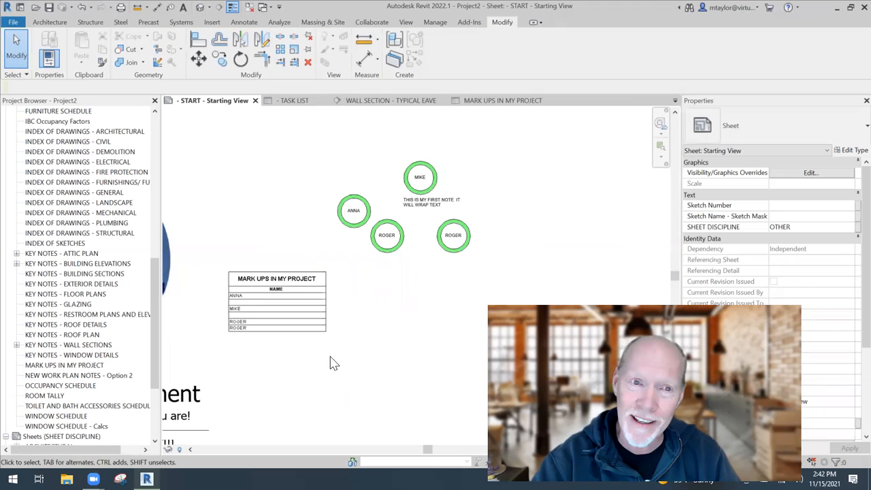
- Add the COMMENT field after NAME in the MARK UPS IN MY PROJECT schedule
{"action": "left_click_drag", "start_coordinate": [155, 274], "coordinate": [161, 320]}
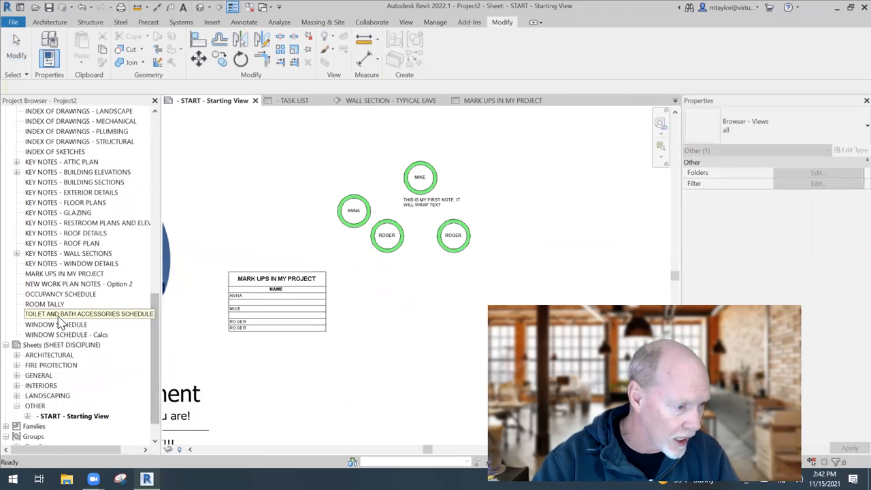
{"action": "left_click", "coordinate": [61, 273]}
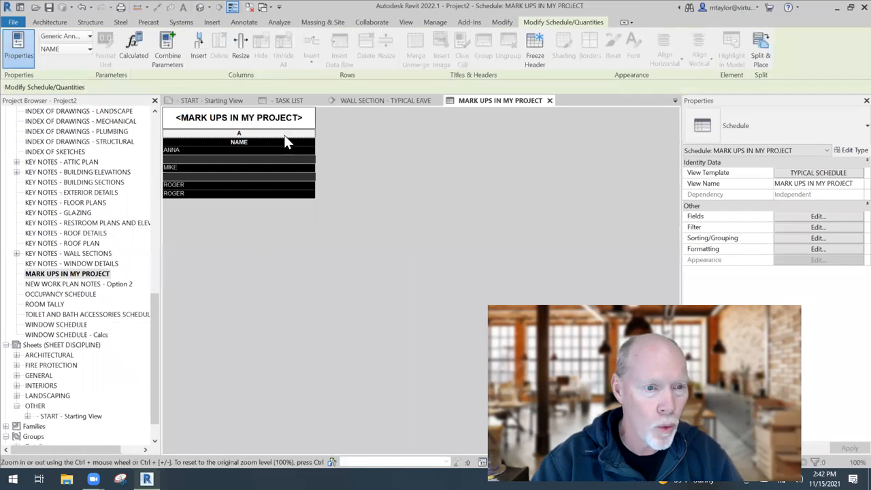
{"action": "left_click", "coordinate": [287, 120]}
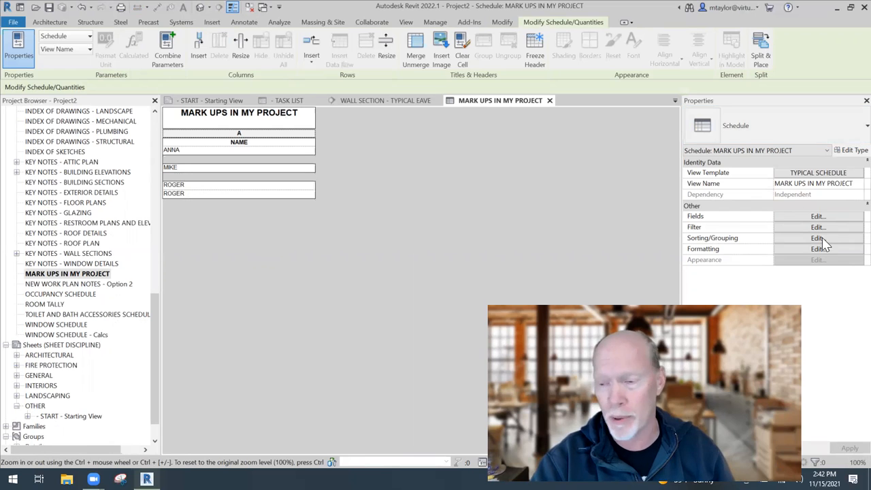
{"action": "left_click", "coordinate": [815, 216]}
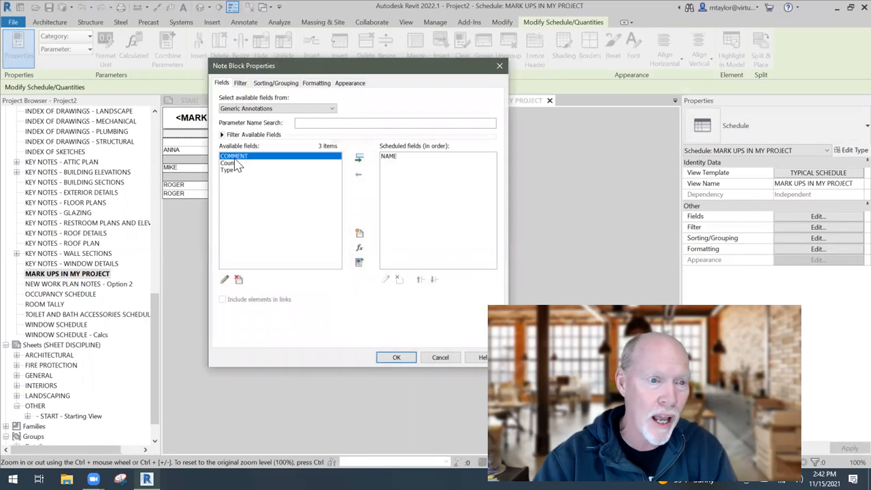
{"action": "left_click", "coordinate": [359, 158]}
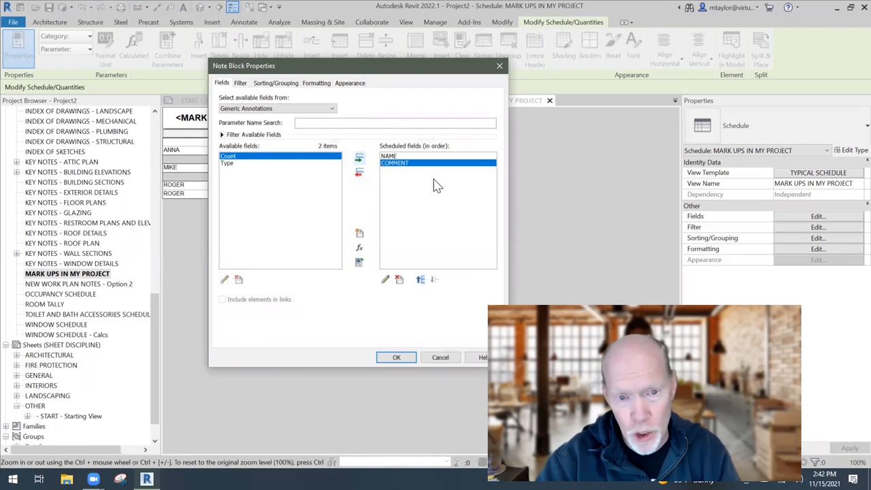
{"action": "left_click", "coordinate": [396, 359]}
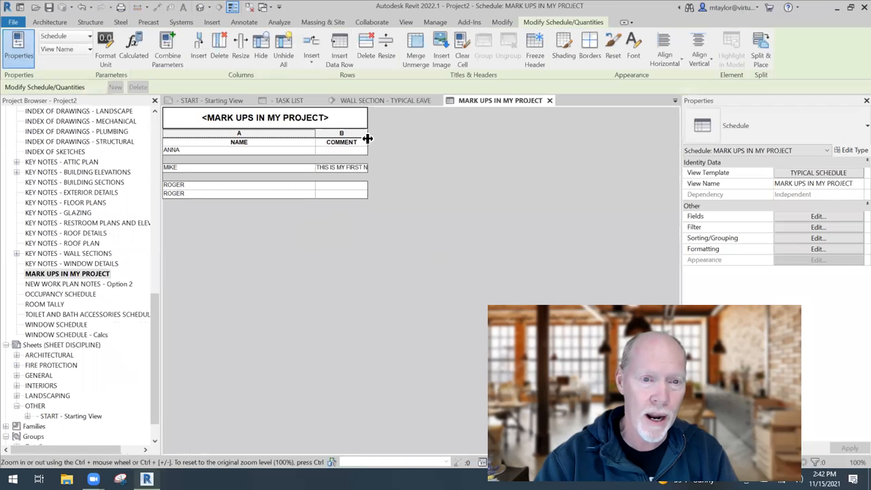
- Widen the schedule's COMMENT column to fit the full note and narrow the NAME column
{"action": "left_click_drag", "start_coordinate": [367, 139], "coordinate": [477, 139]}
{"action": "left_click_drag", "start_coordinate": [315, 140], "coordinate": [256, 139]}
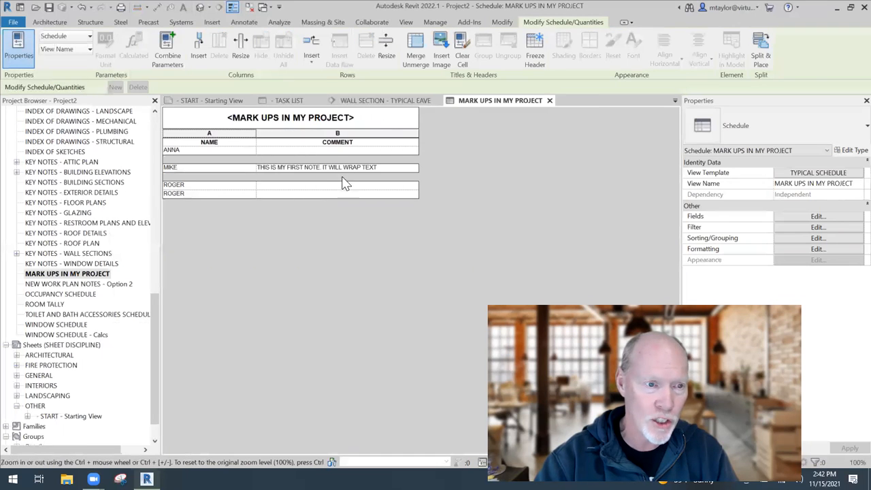
- Widen the COMMENT column of the MARK UPS IN MY PROJECT schedule further and return to the starting view to check the placed schedule
{"action": "left_click_drag", "start_coordinate": [421, 146], "coordinate": [474, 146]}
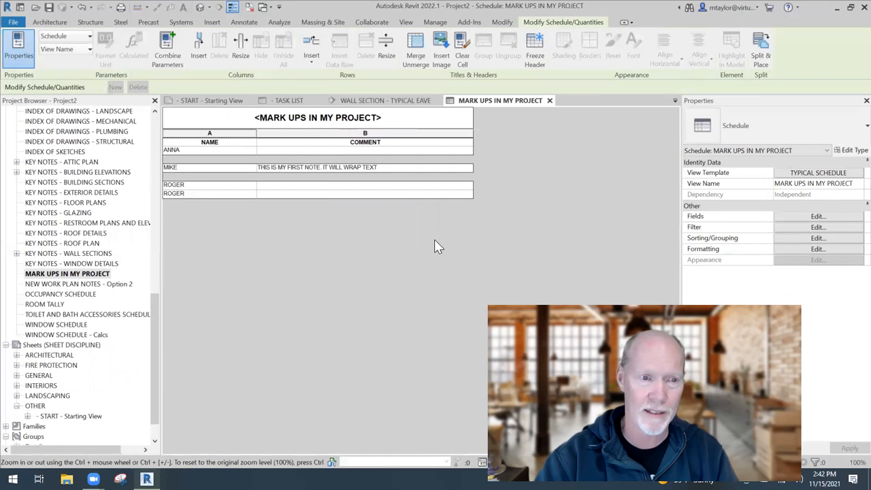
{"action": "left_click", "coordinate": [207, 100]}
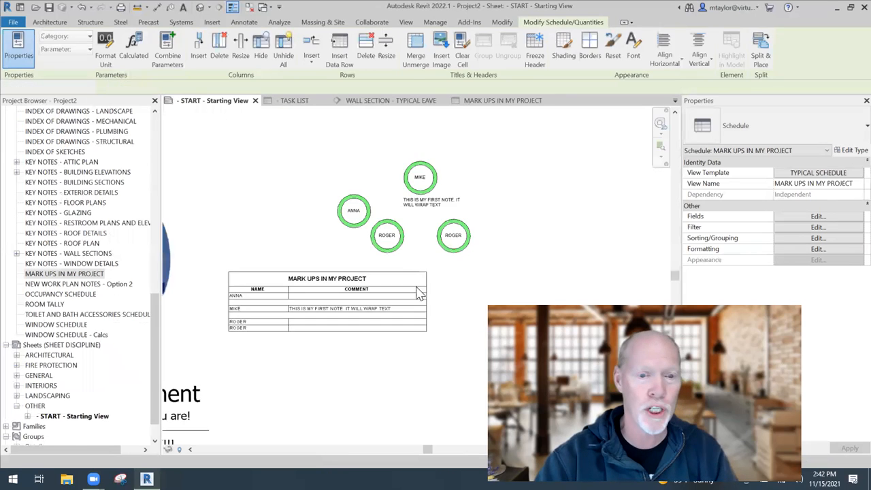
{"action": "left_click", "coordinate": [342, 342]}
{"action": "scroll", "coordinate": [347, 348], "scroll_direction": "up", "scroll_amount": 1}
{"action": "middle_click_drag", "start_coordinate": [346, 348], "coordinate": [336, 307]}
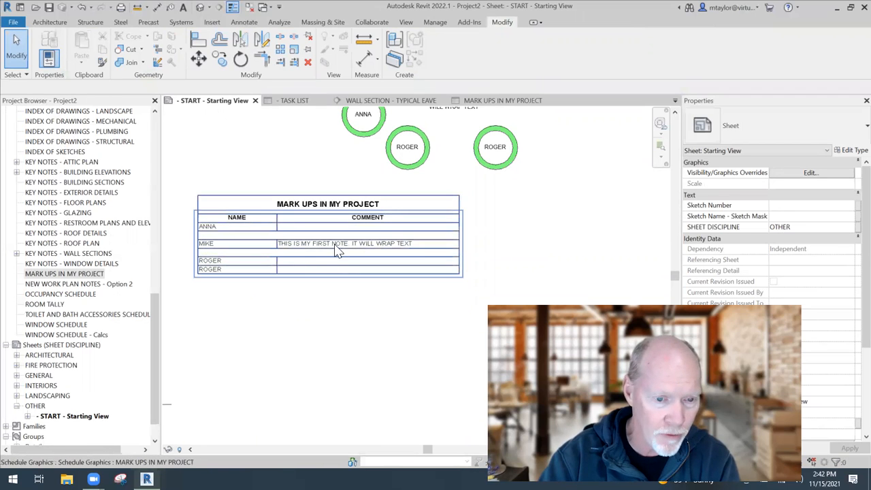
{"action": "scroll", "coordinate": [378, 312], "scroll_direction": "down", "scroll_amount": 2}
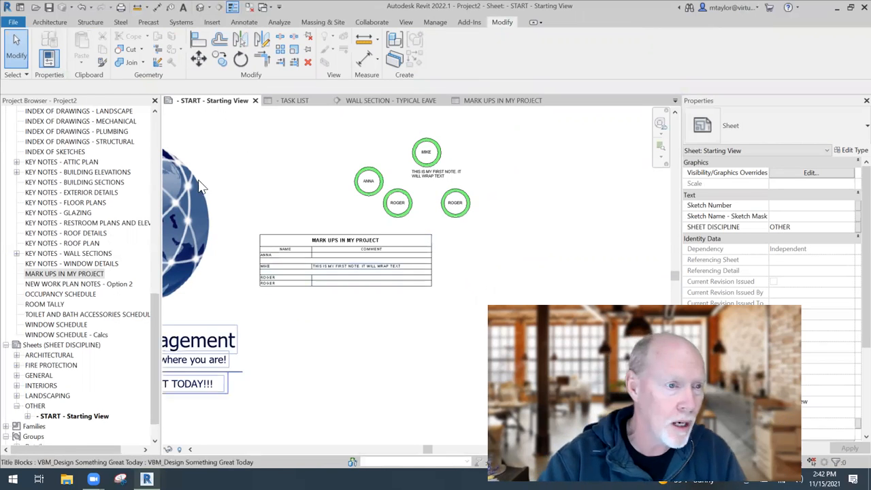
- Open the 01 PLAN floor plan at the waiting and reception area
{"action": "left_click_drag", "start_coordinate": [155, 299], "coordinate": [153, 117]}
{"action": "double_click", "coordinate": [57, 173]}
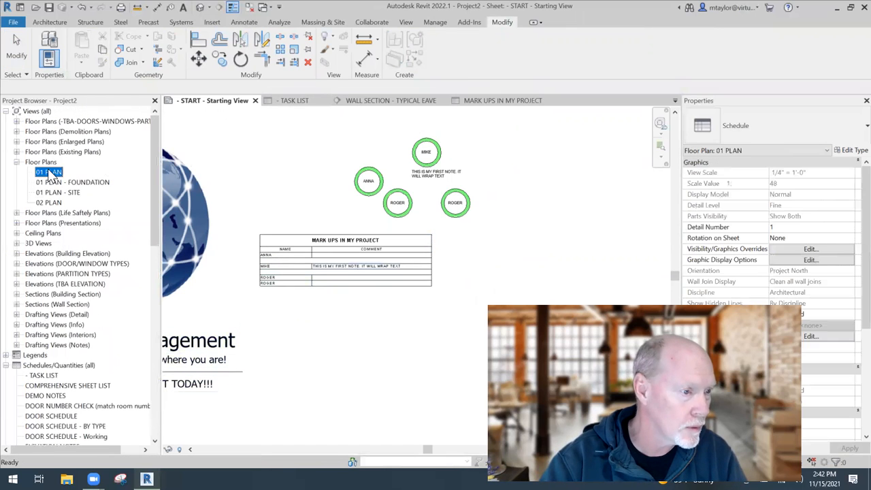
{"action": "scroll", "coordinate": [400, 275], "scroll_direction": "up", "scroll_amount": 6}
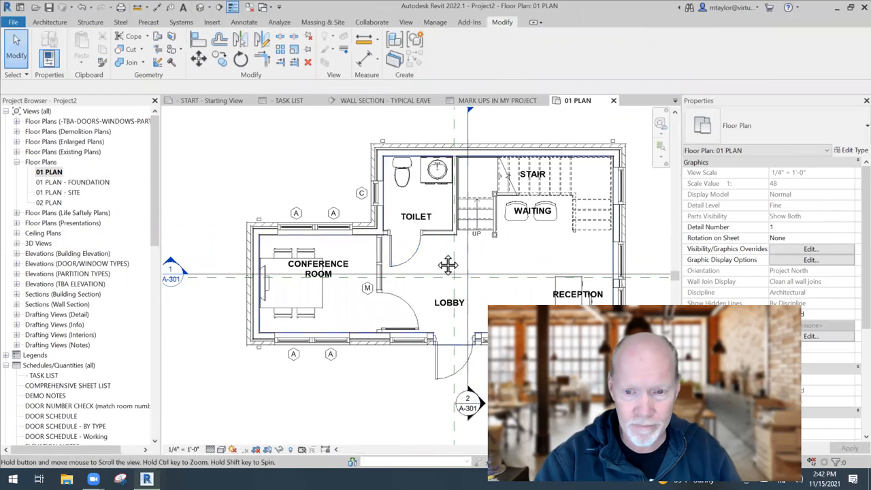
{"action": "middle_click_drag", "start_coordinate": [446, 263], "coordinate": [304, 259]}
{"action": "scroll", "coordinate": [373, 233], "scroll_direction": "up", "scroll_amount": 2}
{"action": "middle_click_drag", "start_coordinate": [426, 262], "coordinate": [394, 243]}
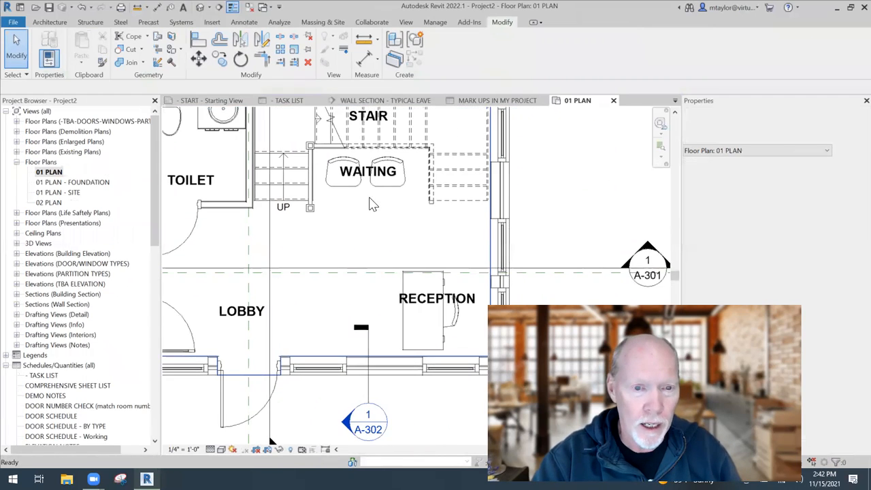
- Place one MARKUP SYMBOL annotation without leaders just below the WAITING label on the floor plan
{"action": "left_click", "coordinate": [243, 22]}
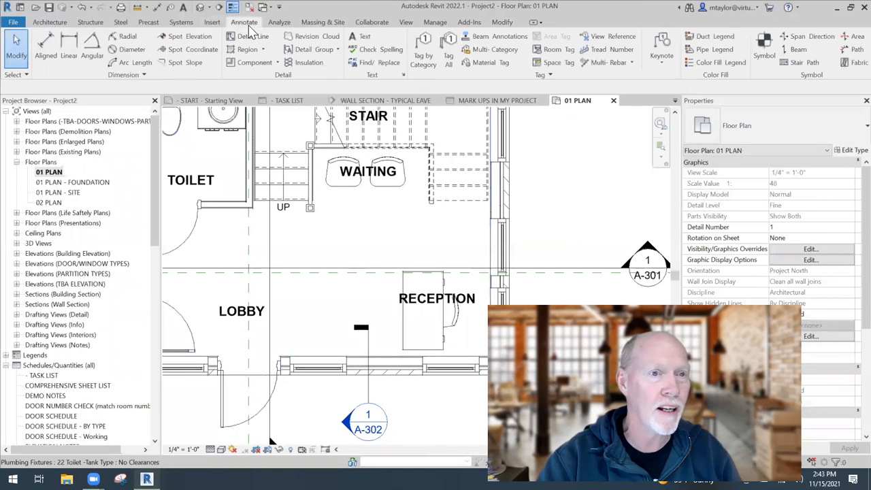
{"action": "left_click", "coordinate": [760, 124]}
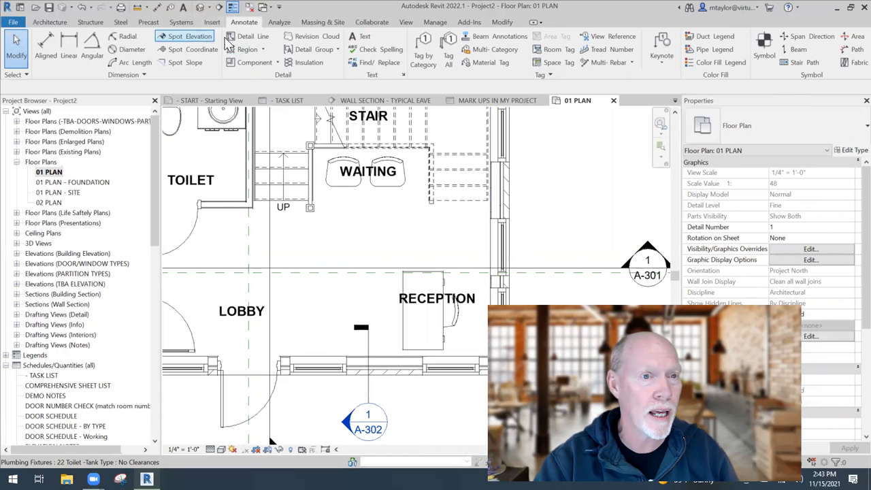
{"action": "left_click", "coordinate": [759, 49]}
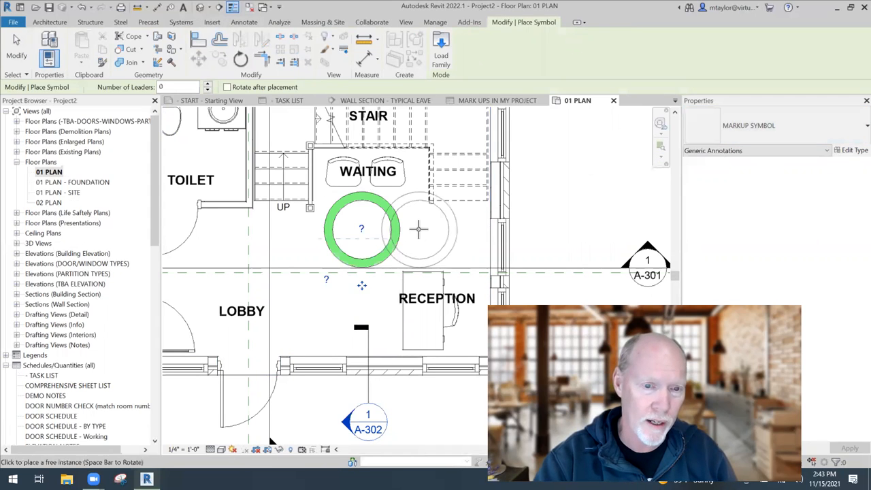
{"action": "key", "text": "Escape"}
{"action": "key", "text": "Escape"}
- Enter the responsible team member's first name in the NAME label inside the new markup ring
{"action": "left_click", "coordinate": [364, 232]}
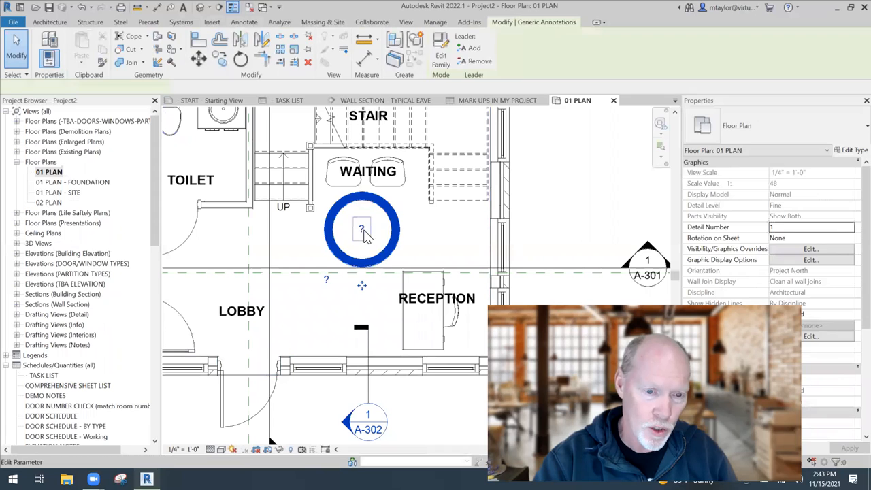
{"action": "left_click", "coordinate": [363, 230]}
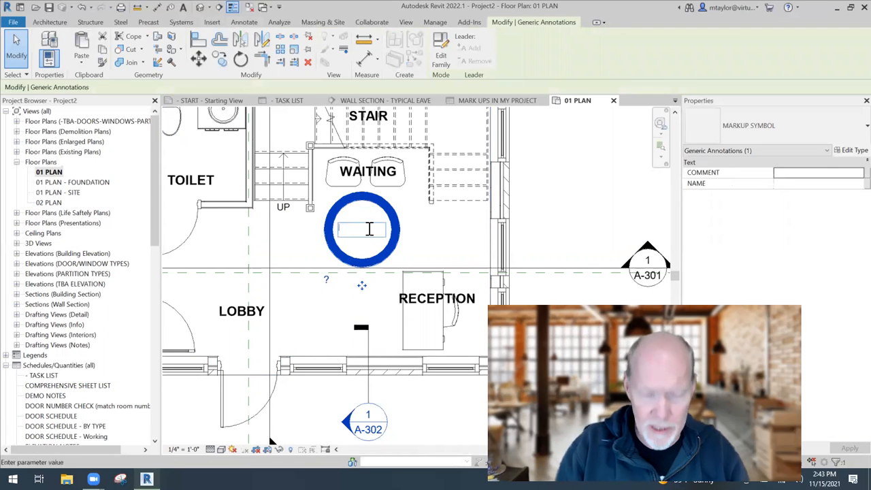
{"action": "type", "text": "ROGER"}
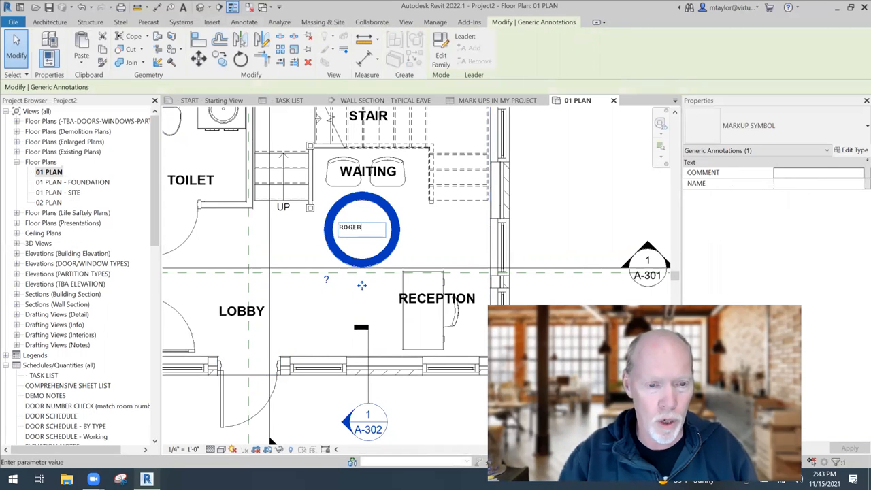
- Enter THIS WAITING AREA IS TOO SMALL, LET'S DISCUSS OPTIONS as the comment of the floor plan's markup symbol
{"action": "left_click", "coordinate": [326, 280]}
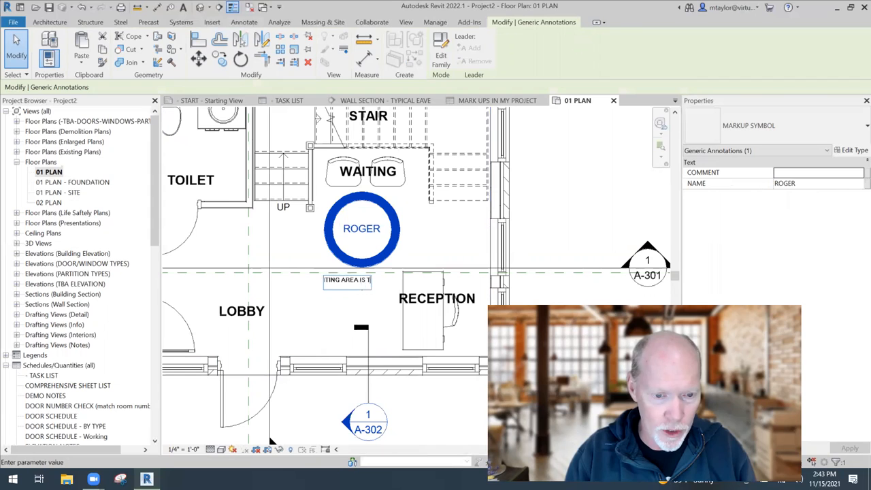
{"action": "type", "text": ". WOR"}
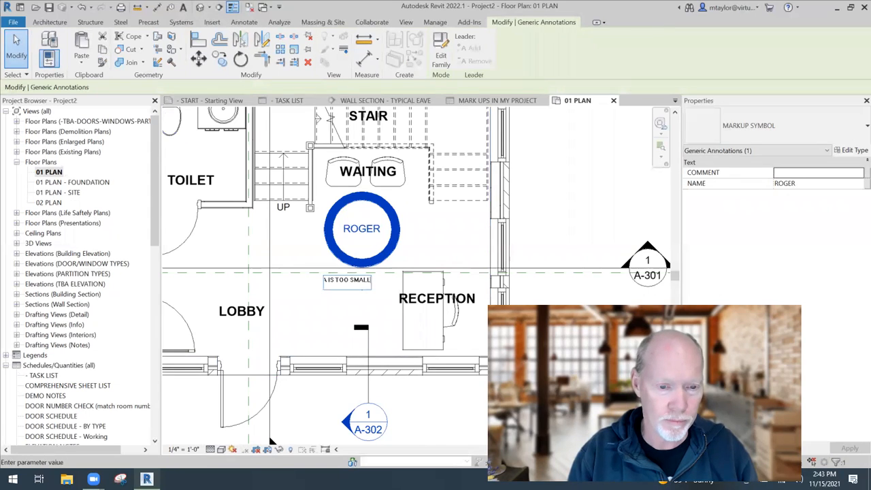
{"action": "type", "text": "CU"}
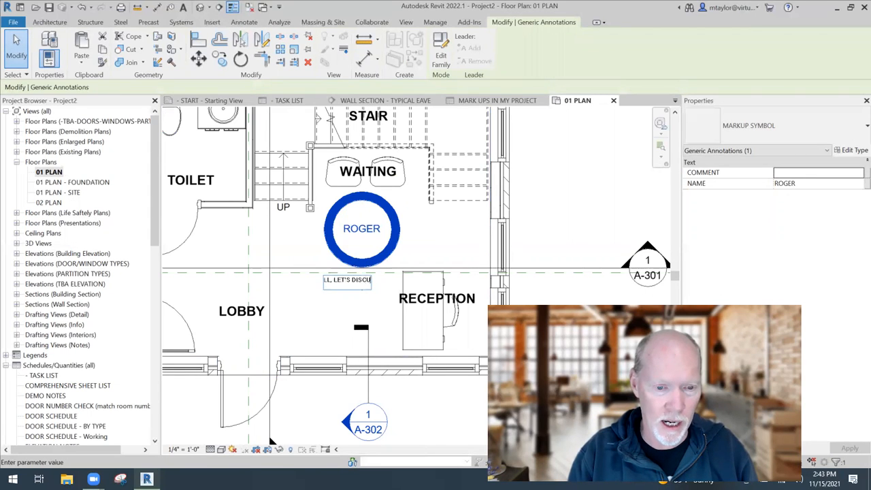
{"action": "type", "text": "SS OPTIONS"}
{"action": "left_click", "coordinate": [418, 252]}
{"action": "scroll", "coordinate": [427, 254], "scroll_direction": "down", "scroll_amount": 1}
{"action": "scroll", "coordinate": [427, 254], "scroll_direction": "down", "scroll_amount": 1}
{"action": "left_click", "coordinate": [443, 254]}
{"action": "scroll", "coordinate": [442, 252], "scroll_direction": "down", "scroll_amount": 3}
{"action": "middle_click_drag", "start_coordinate": [427, 224], "coordinate": [383, 189]}
{"action": "key", "text": "Escape"}
{"action": "scroll", "coordinate": [372, 228], "scroll_direction": "up", "scroll_amount": 4}
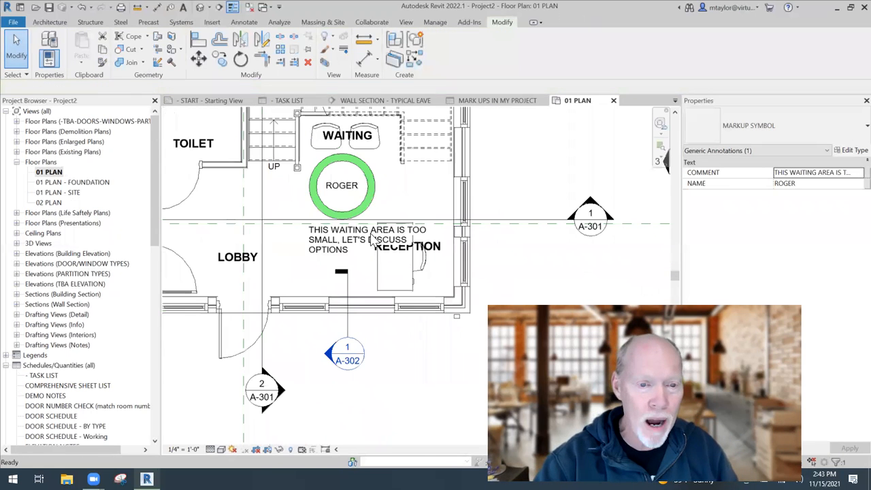
- Move the markup symbol up over the WAITING label so its comment clears the RECEPTION label
{"action": "left_click", "coordinate": [370, 201]}
{"action": "left_click_drag", "start_coordinate": [371, 201], "coordinate": [371, 163]}
{"action": "left_click", "coordinate": [451, 176]}
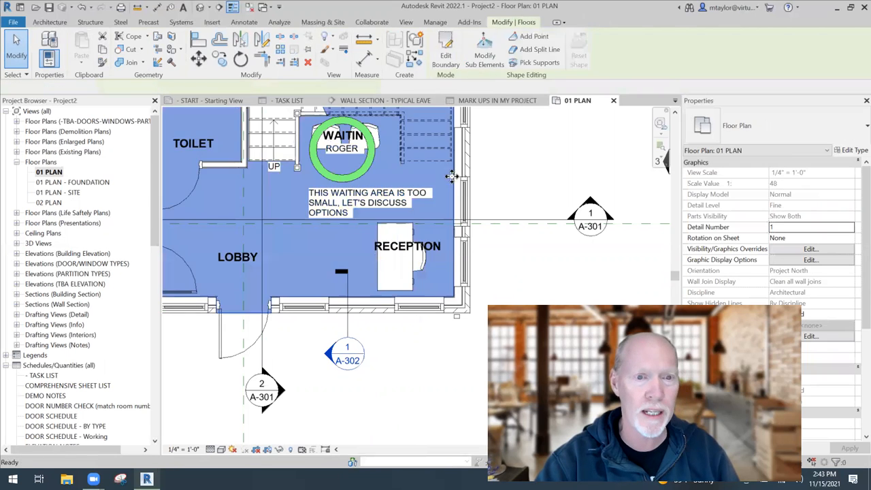
{"action": "key", "text": "Escape"}
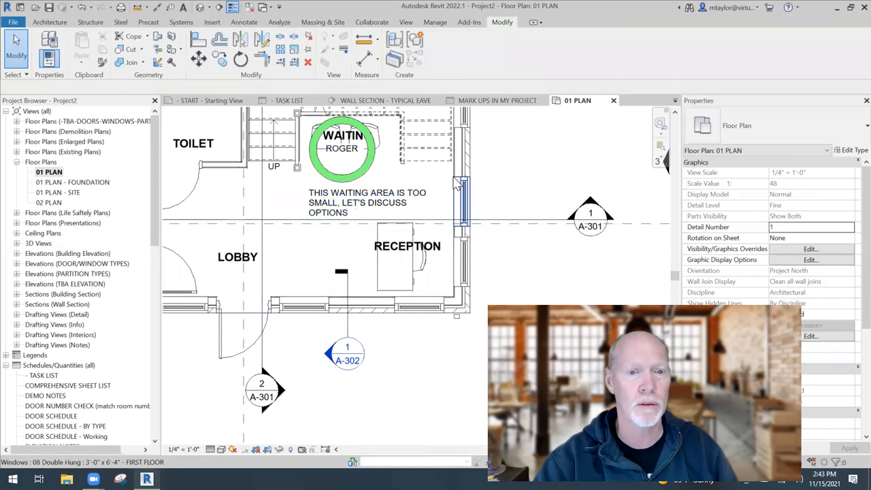
- Check the schedule on the starting view and enter THIS IS A RANDOM NOTE as the comment of the rightmost green ring
{"action": "left_click", "coordinate": [193, 104]}
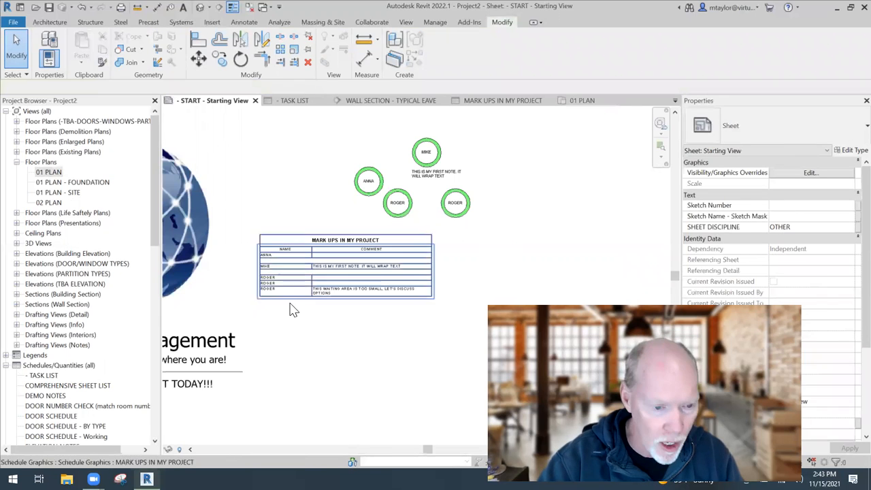
{"action": "scroll", "coordinate": [292, 309], "scroll_direction": "up", "scroll_amount": 2}
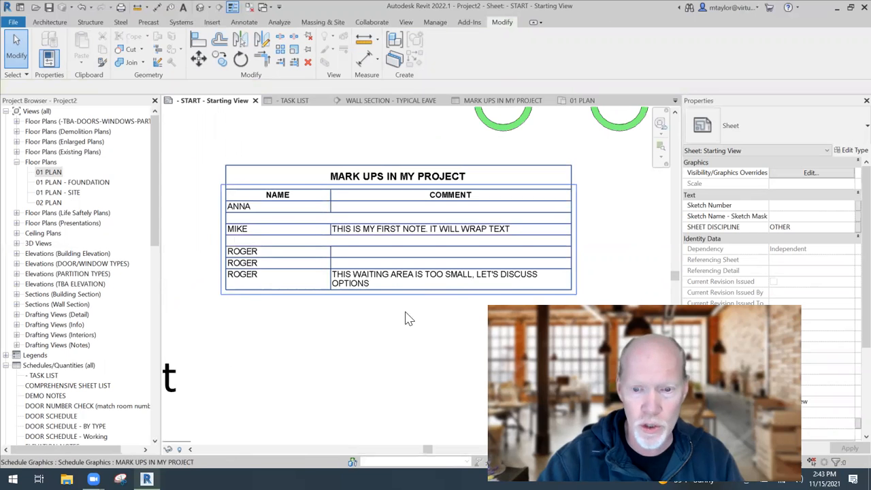
{"action": "scroll", "coordinate": [390, 327], "scroll_direction": "down", "scroll_amount": 2}
{"action": "scroll", "coordinate": [401, 316], "scroll_direction": "down", "scroll_amount": 1}
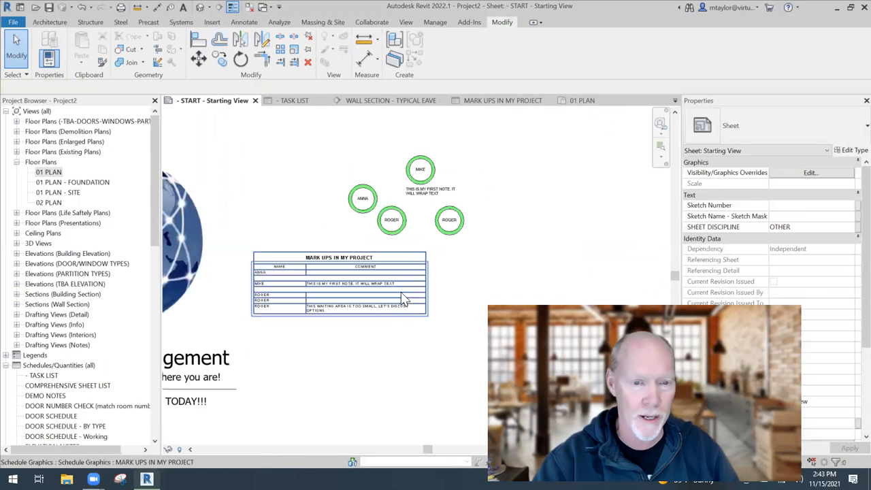
{"action": "left_click", "coordinate": [454, 241]}
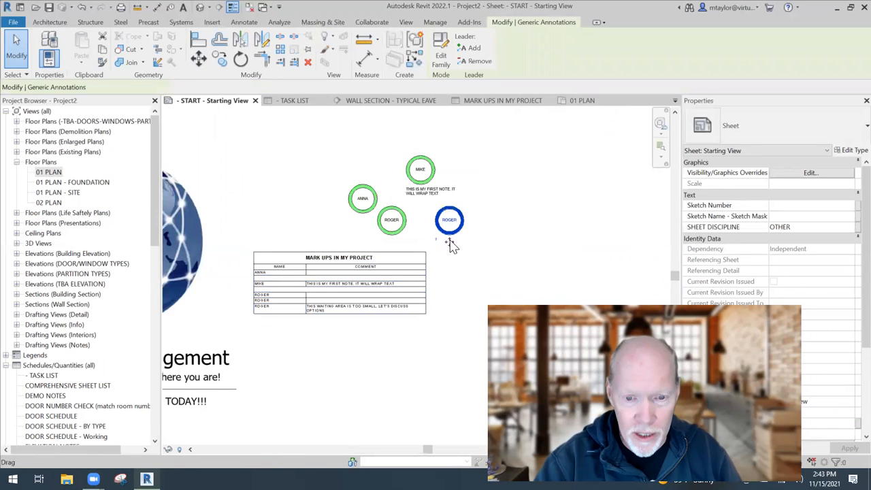
{"action": "left_click", "coordinate": [438, 242]}
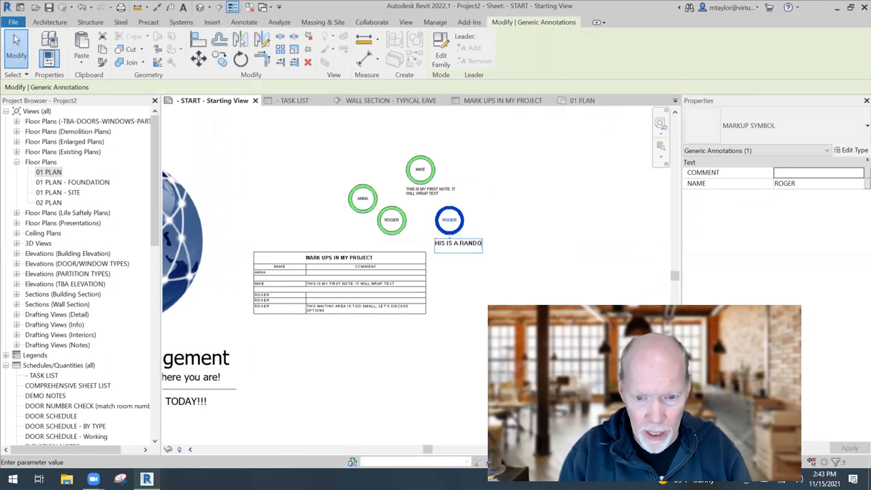
{"action": "type", "text": "THIS IS A RANDOM NOTE"}
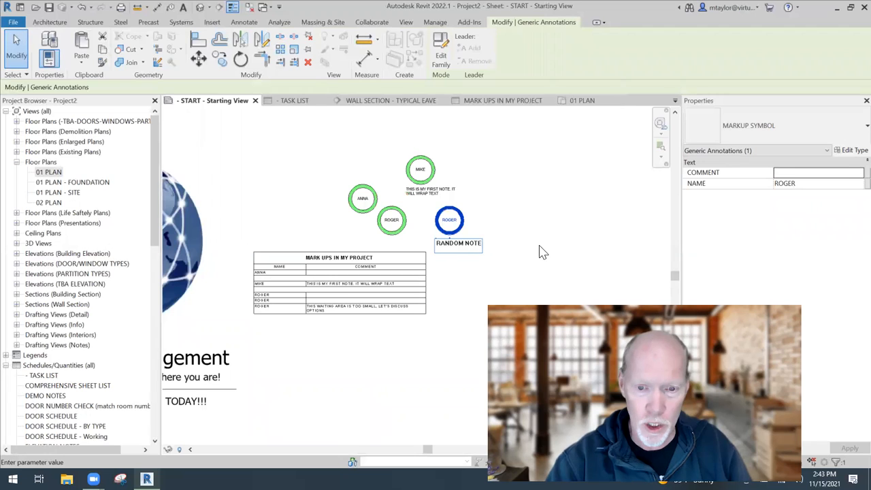
{"action": "key", "text": "Return"}
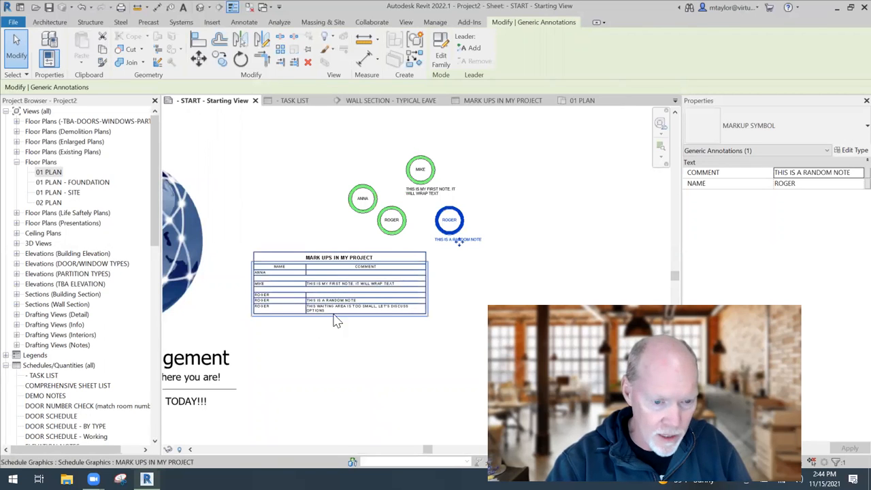
- Delete the uncommented green ring directly above the schedule on the starting view
{"action": "left_click", "coordinate": [331, 350]}
{"action": "left_click", "coordinate": [389, 239]}
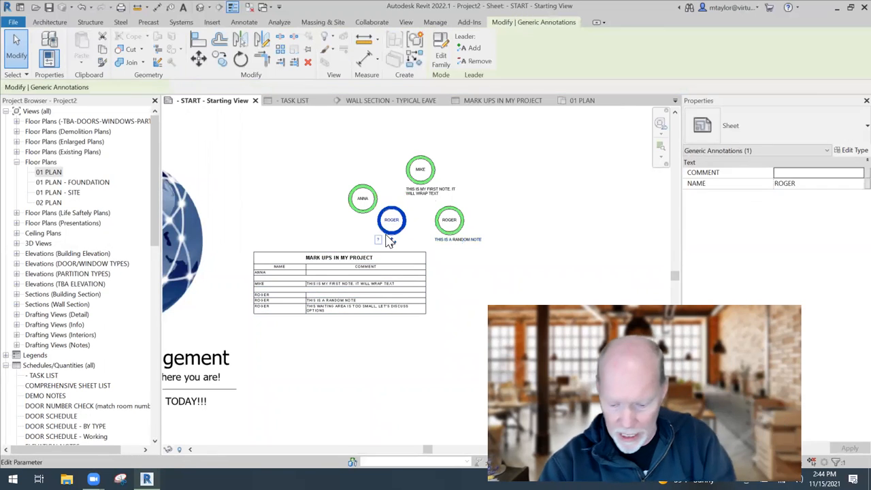
{"action": "key", "text": "Delete"}
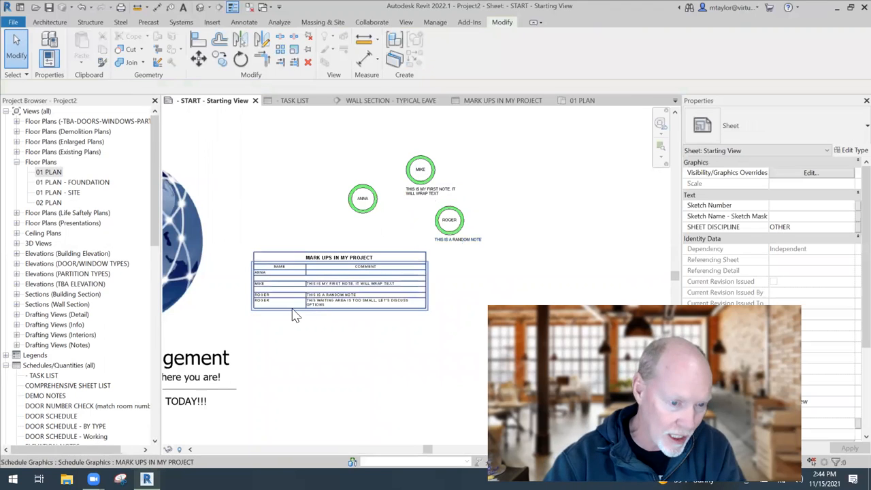
- Enter ADD A NEW PARAMETER TO THIS SYMBOL: STATUS as the comment of the leftmost green ring and review the schedule
{"action": "left_click", "coordinate": [371, 211]}
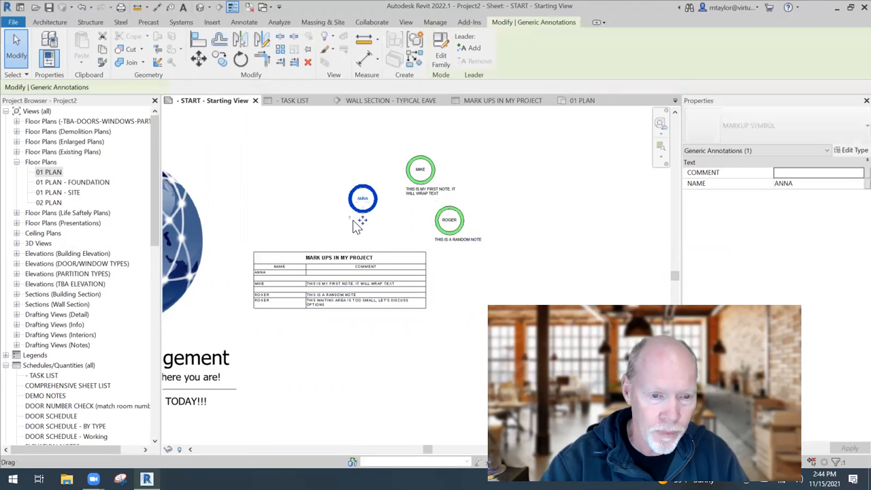
{"action": "left_click", "coordinate": [364, 224]}
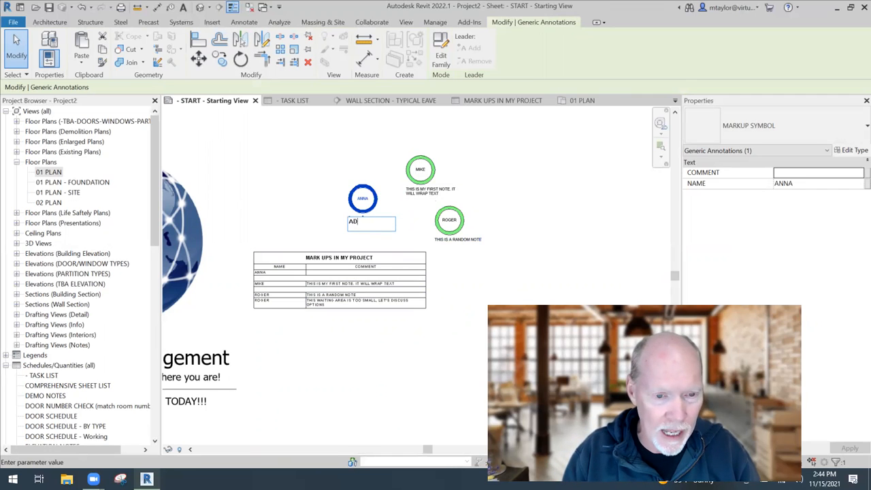
{"action": "type", "text": "ADD A NEW PARA"}
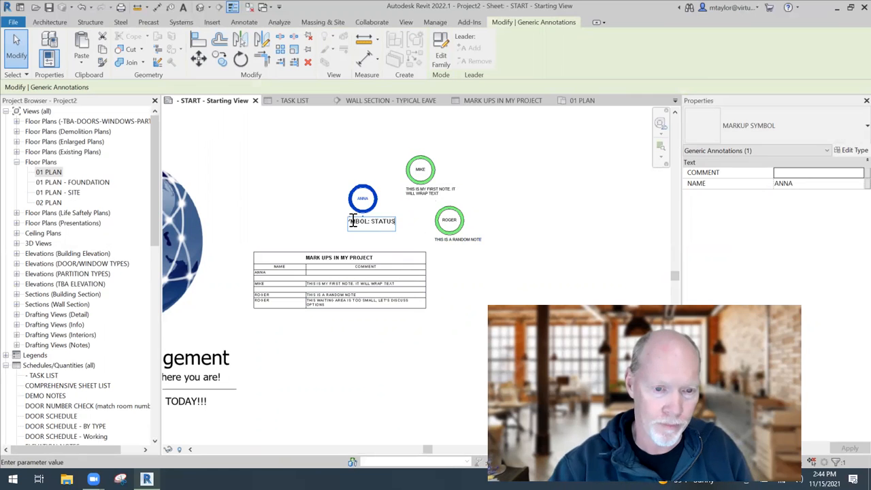
{"action": "left_click", "coordinate": [316, 211]}
{"action": "left_click", "coordinate": [317, 212]}
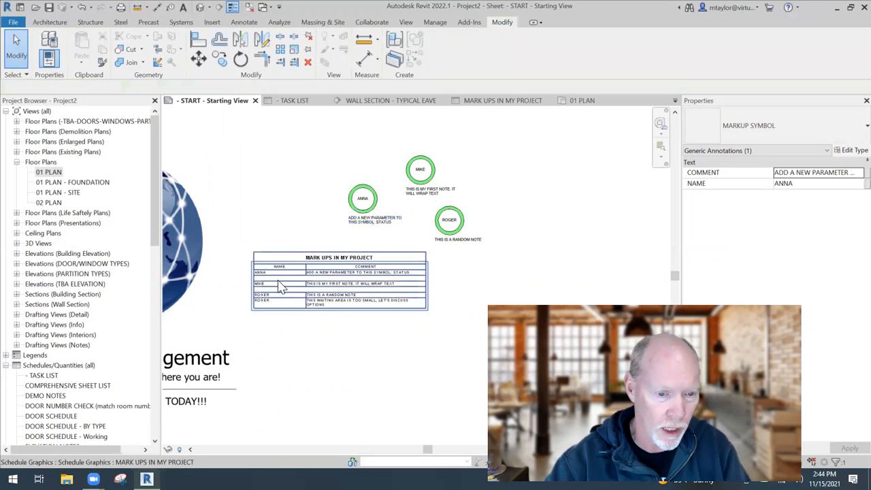
{"action": "scroll", "coordinate": [278, 285], "scroll_direction": "up", "scroll_amount": 2}
{"action": "middle_click_drag", "start_coordinate": [429, 369], "coordinate": [385, 325]}
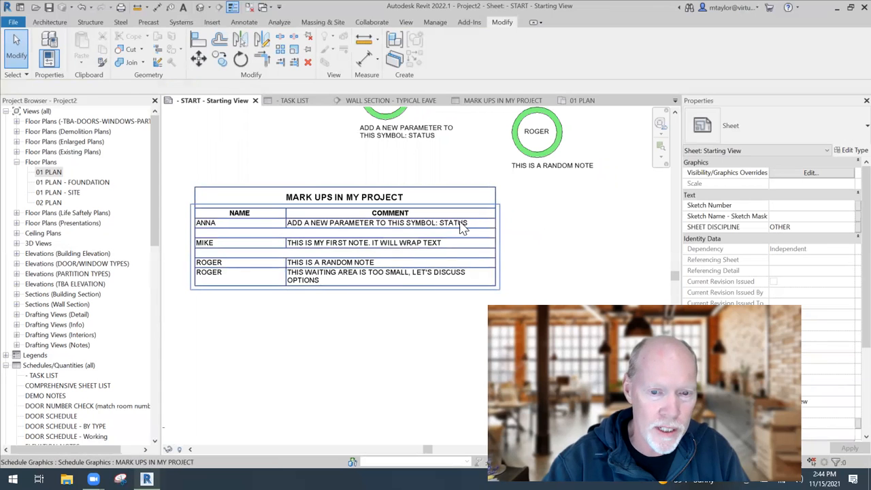
{"action": "scroll", "coordinate": [280, 301], "scroll_direction": "down", "scroll_amount": 1}
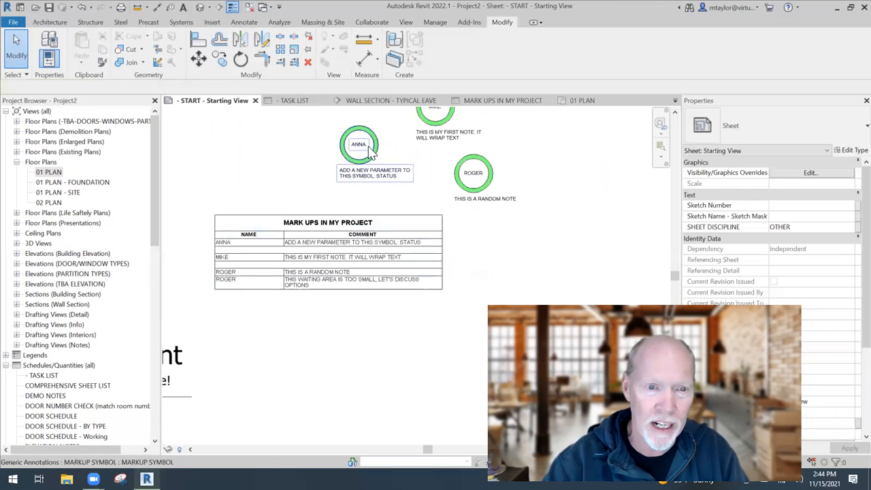
{"action": "middle_click_drag", "start_coordinate": [272, 195], "coordinate": [285, 247]}
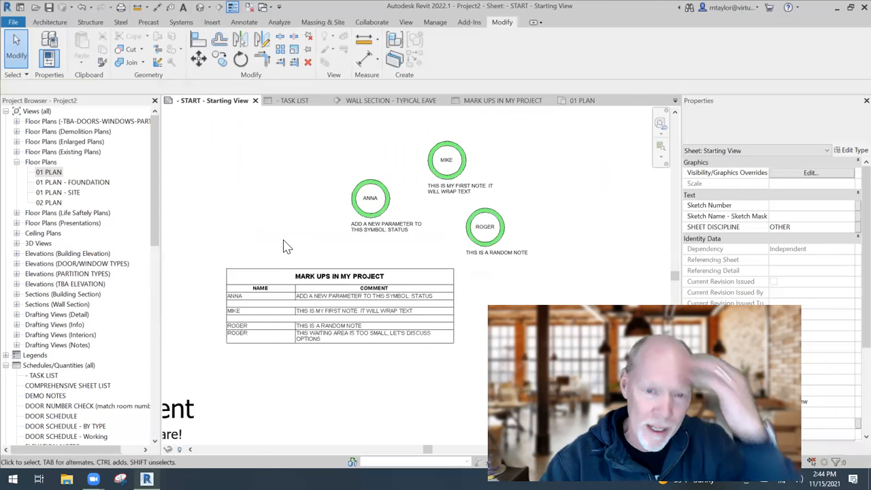
- Change the NAME in the leftmost green ring to the same person's name as the topmost ring
{"action": "left_click", "coordinate": [379, 209]}
{"action": "left_click", "coordinate": [379, 198]}
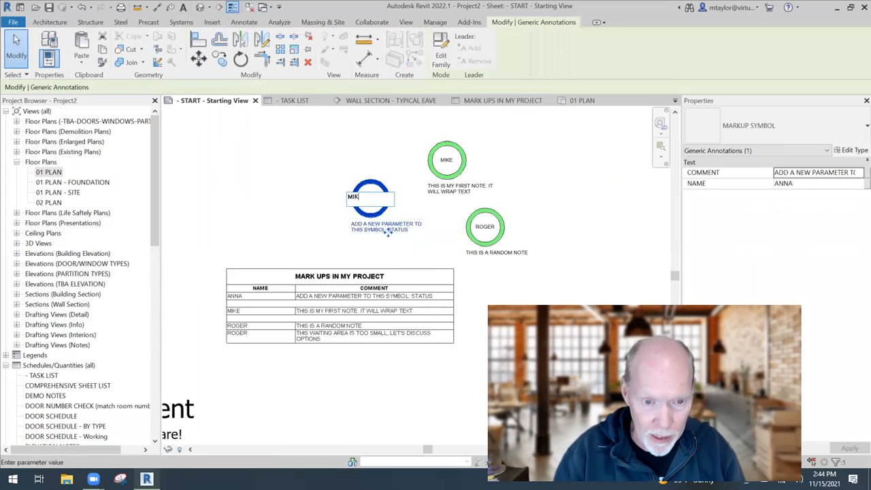
{"action": "type", "text": "MIKE"}
{"action": "left_click", "coordinate": [323, 211]}
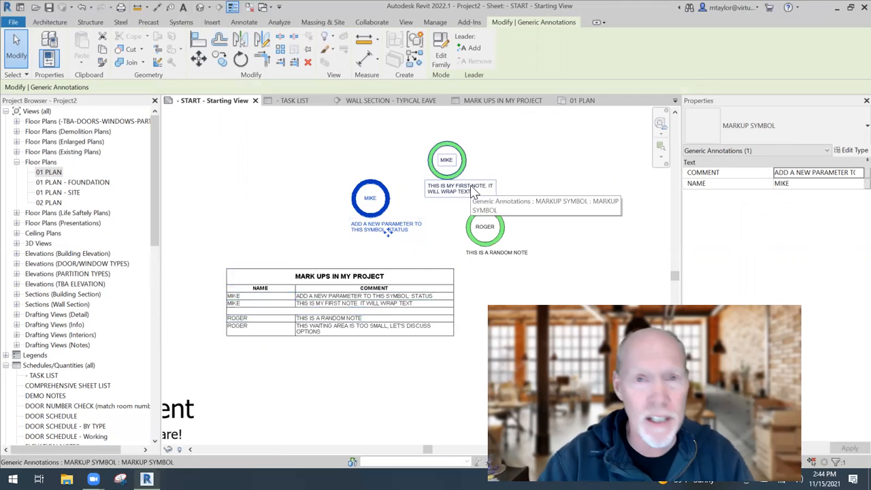
{"action": "left_click", "coordinate": [298, 210]}
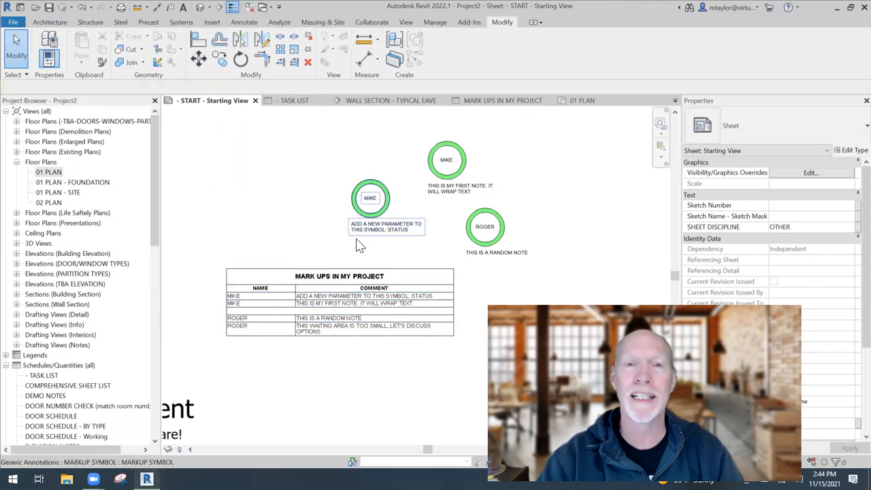
- Open the MARKUP SYMBOL family of the leftmost green ring for editing
{"action": "left_click", "coordinate": [383, 224]}
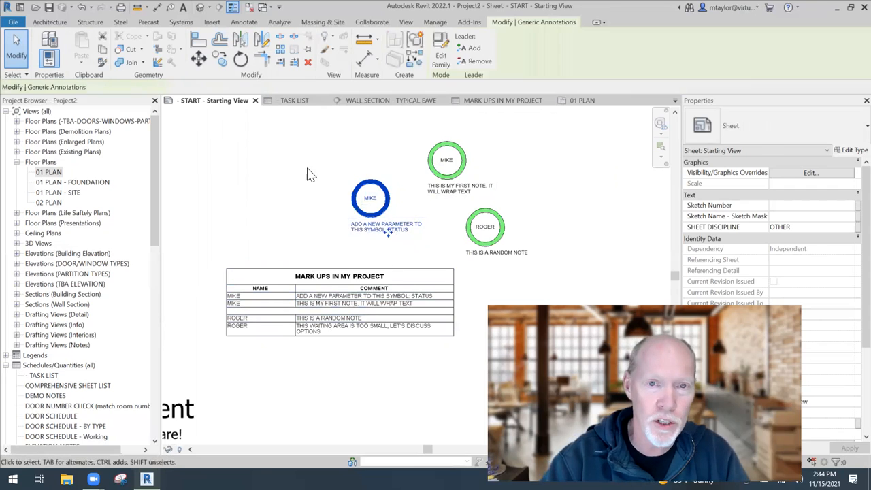
{"action": "left_click", "coordinate": [437, 61]}
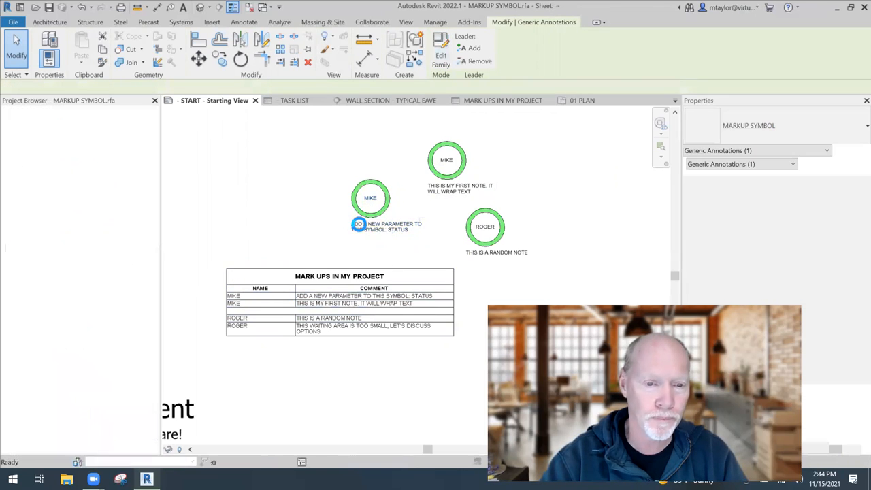
{"action": "scroll", "coordinate": [430, 283], "scroll_direction": "up", "scroll_amount": 2}
{"action": "middle_click_drag", "start_coordinate": [426, 291], "coordinate": [364, 293]}
{"action": "scroll", "coordinate": [356, 226], "scroll_direction": "up", "scroll_amount": 1}
{"action": "middle_click_drag", "start_coordinate": [390, 204], "coordinate": [378, 146]}
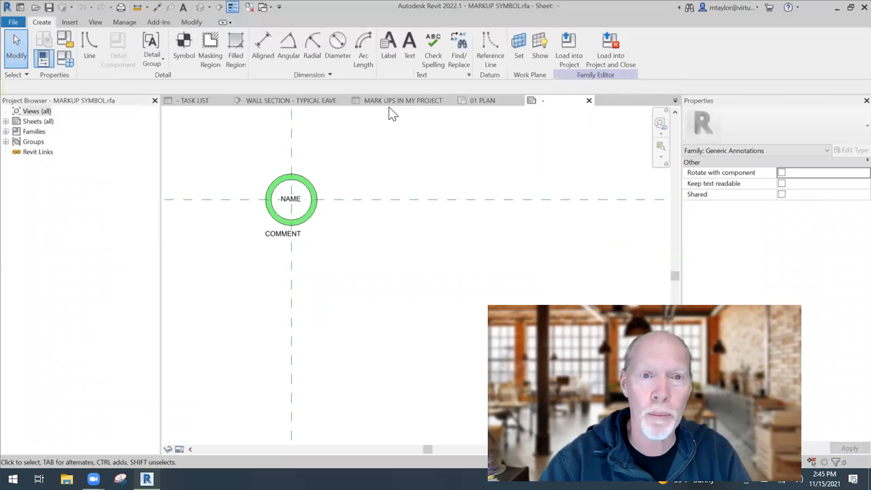
- Start a new label in the symbol family and create a STATUS family parameter as an instance parameter of type Text
{"action": "left_click", "coordinate": [389, 47]}
{"action": "left_click", "coordinate": [352, 219]}
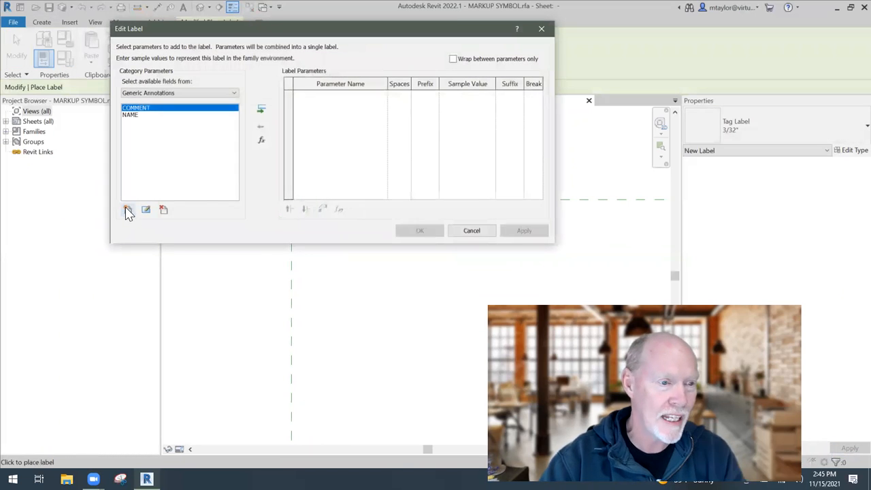
{"action": "left_click", "coordinate": [127, 211]}
{"action": "type", "text": "STATUS"}
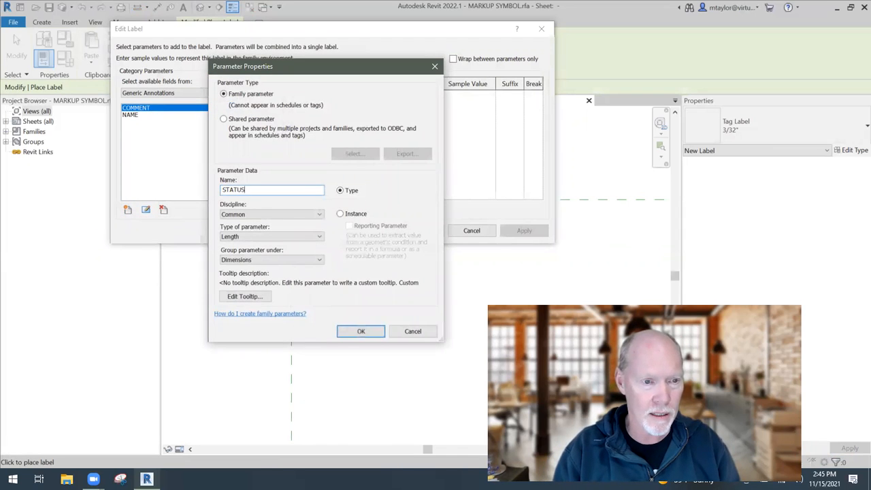
{"action": "left_click", "coordinate": [243, 236]}
{"action": "left_click", "coordinate": [235, 246]}
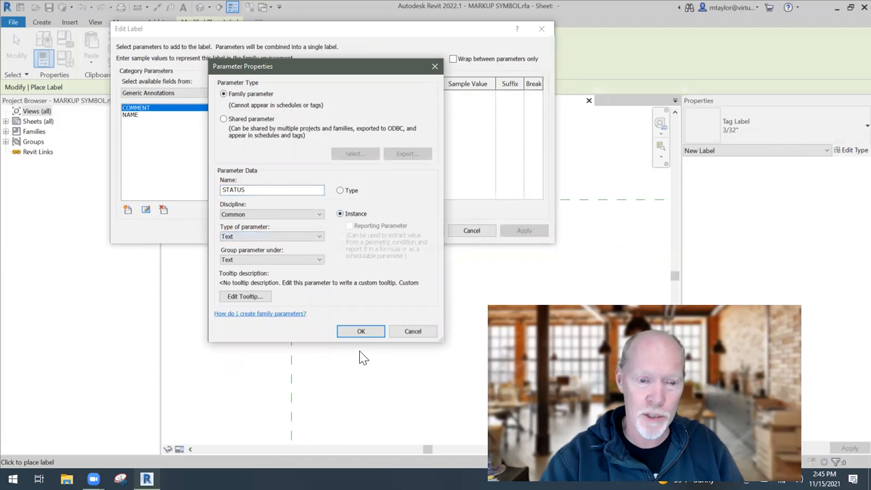
{"action": "left_click", "coordinate": [361, 331]}
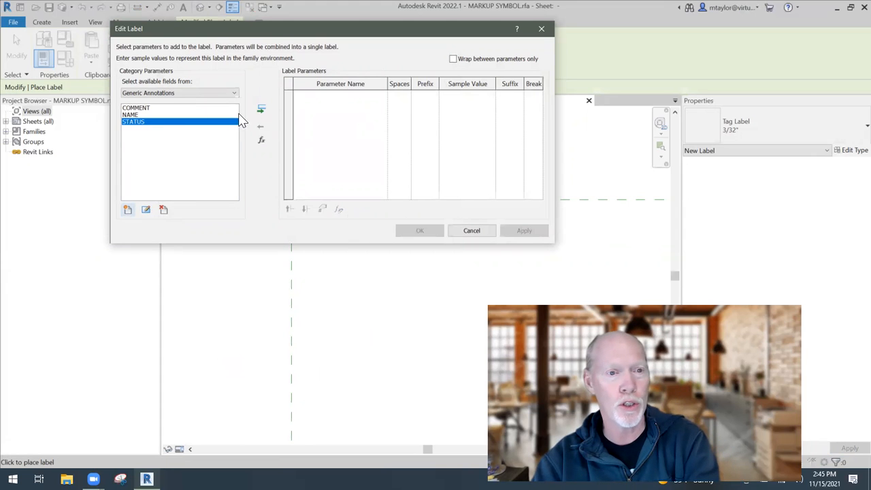
- Add the STATUS parameter to the new label with STATUS as sample value and finish placing the label
{"action": "left_click", "coordinate": [261, 109]}
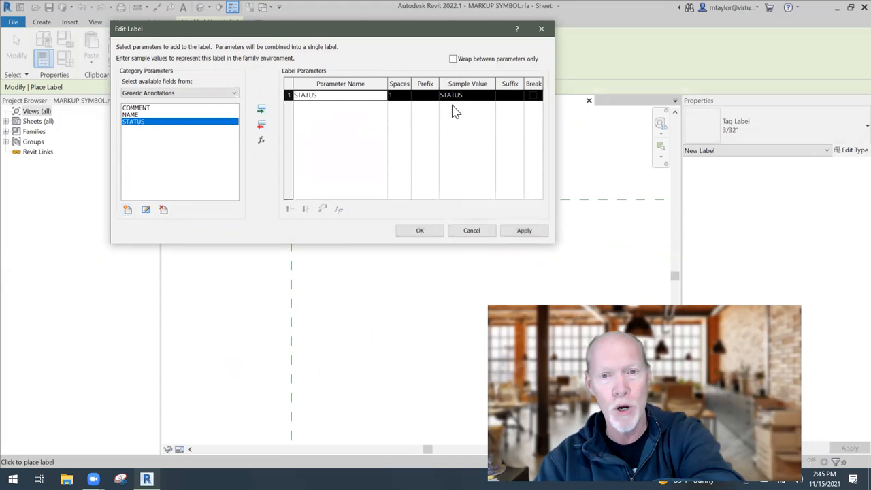
{"action": "left_click", "coordinate": [422, 228]}
{"action": "left_click", "coordinate": [349, 256]}
{"action": "key", "text": "Escape"}
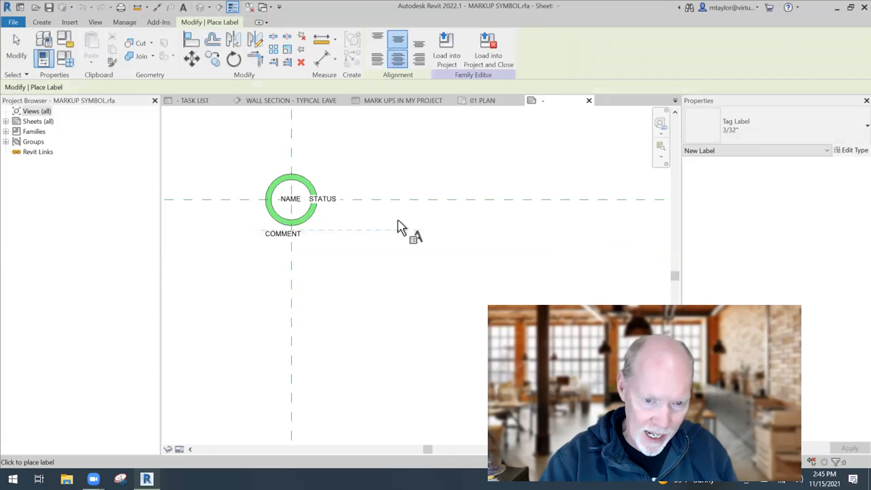
{"action": "key", "text": "Escape"}
- Set the STATUS label's horizontal alignment to Left and move it just right of the green ring
{"action": "left_click", "coordinate": [325, 206]}
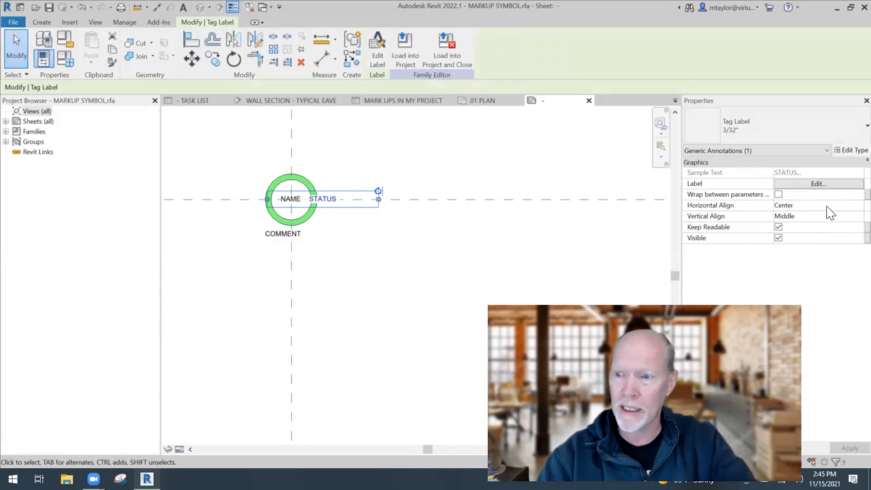
{"action": "left_click", "coordinate": [844, 206]}
{"action": "left_click", "coordinate": [779, 219]}
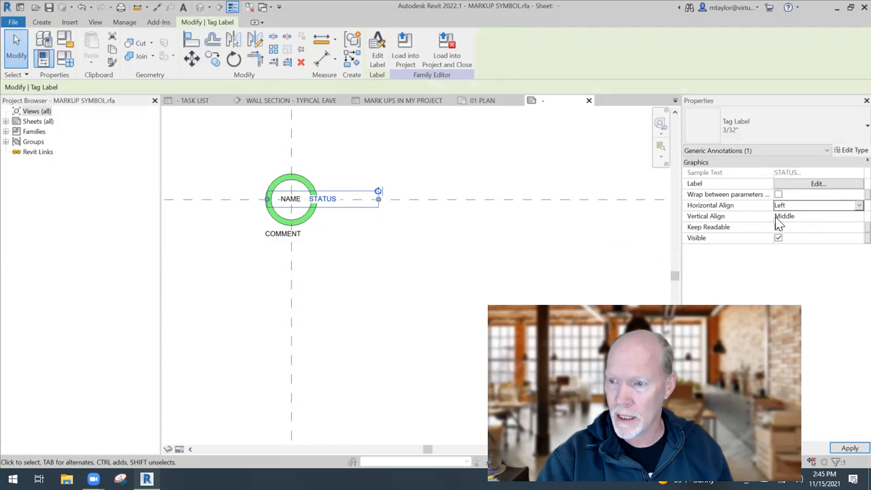
{"action": "left_click", "coordinate": [309, 248]}
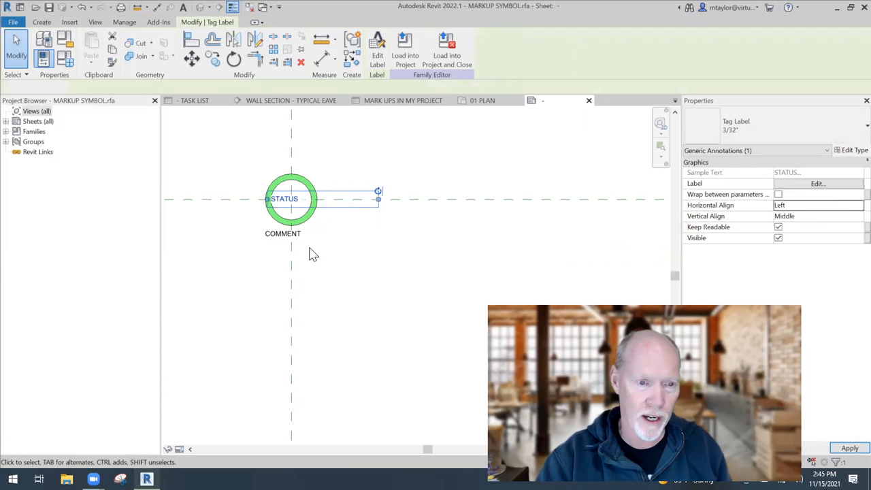
{"action": "left_click", "coordinate": [326, 215]}
{"action": "left_click_drag", "start_coordinate": [345, 202], "coordinate": [382, 210]}
{"action": "left_click", "coordinate": [326, 288]}
{"action": "scroll", "coordinate": [330, 268], "scroll_direction": "up", "scroll_amount": 3}
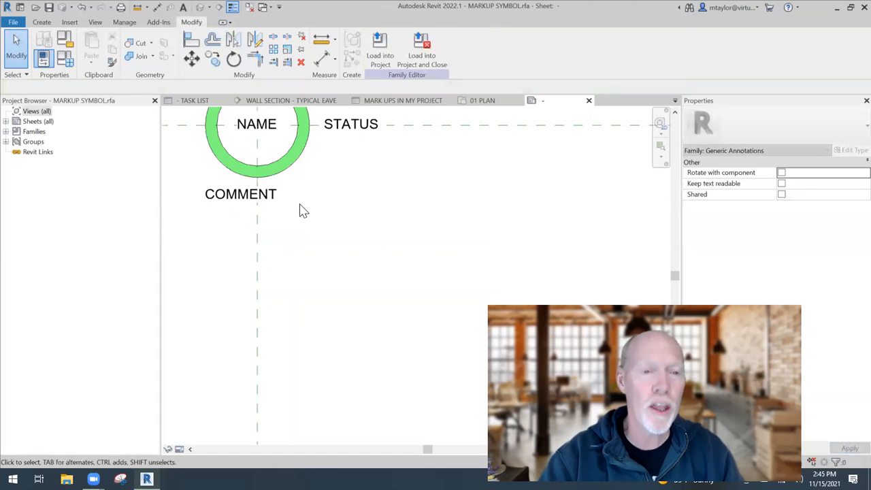
{"action": "middle_click_drag", "start_coordinate": [301, 208], "coordinate": [373, 303]}
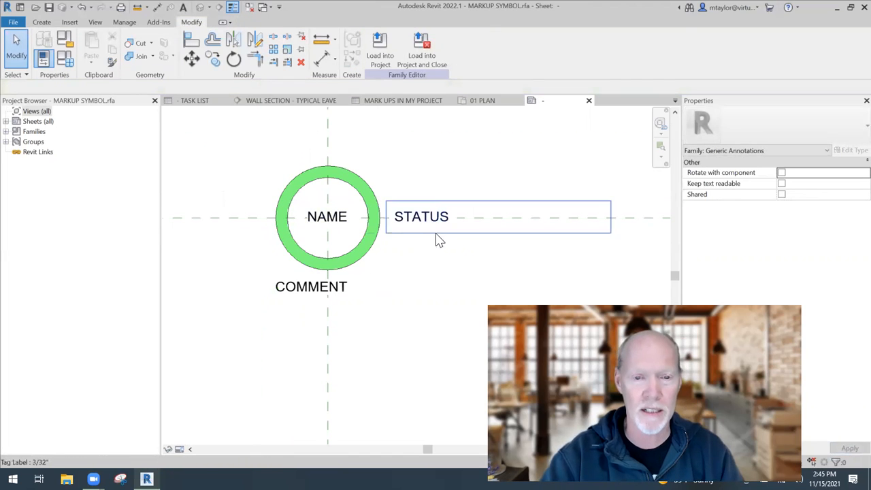
- Move the STATUS label directly above the green ring, set its horizontal alignment to Center and center it on the vertical reference plane
{"action": "left_click_drag", "start_coordinate": [476, 236], "coordinate": [313, 166]}
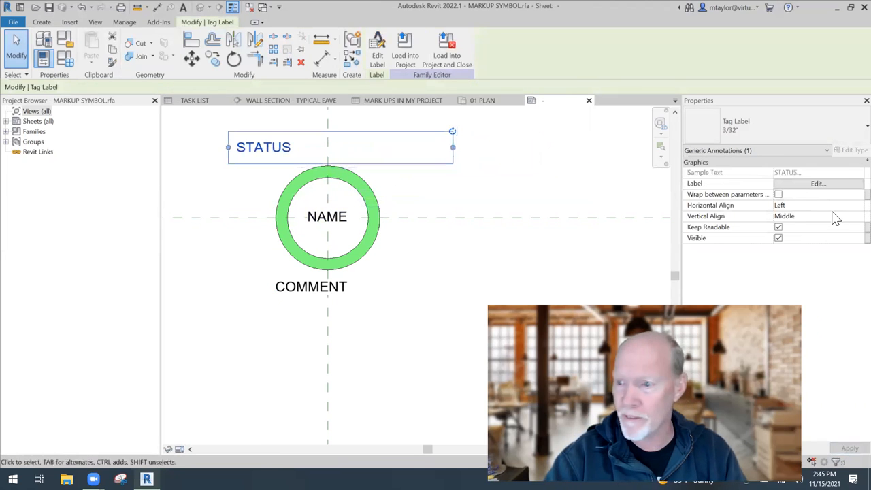
{"action": "left_click", "coordinate": [808, 206]}
{"action": "left_click", "coordinate": [783, 226]}
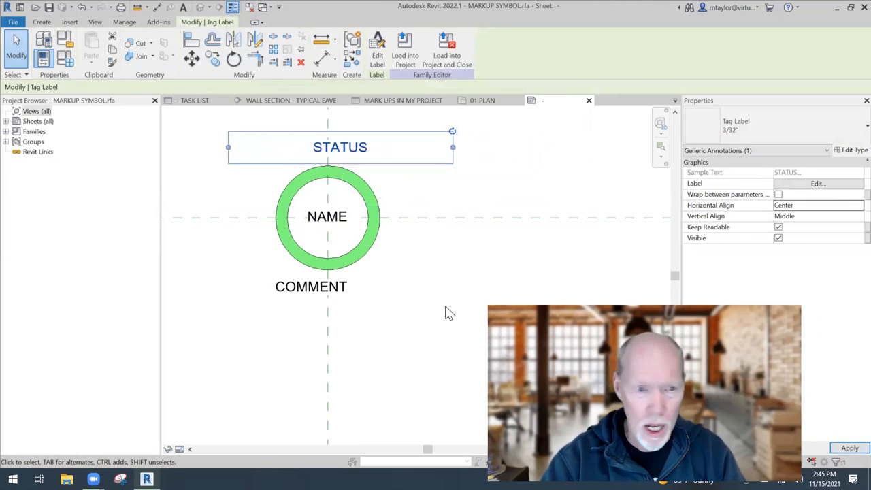
{"action": "left_click_drag", "start_coordinate": [398, 161], "coordinate": [386, 167]}
{"action": "left_click", "coordinate": [444, 292]}
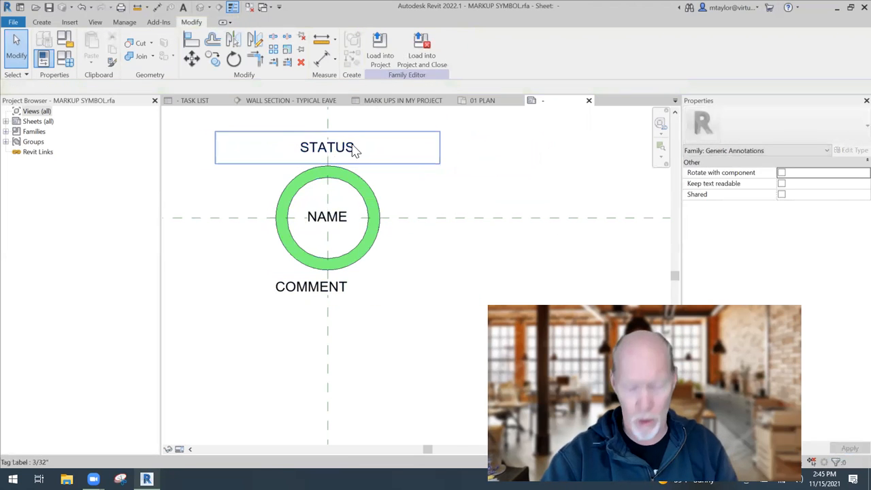
{"action": "left_click", "coordinate": [352, 143]}
{"action": "left_click", "coordinate": [418, 323]}
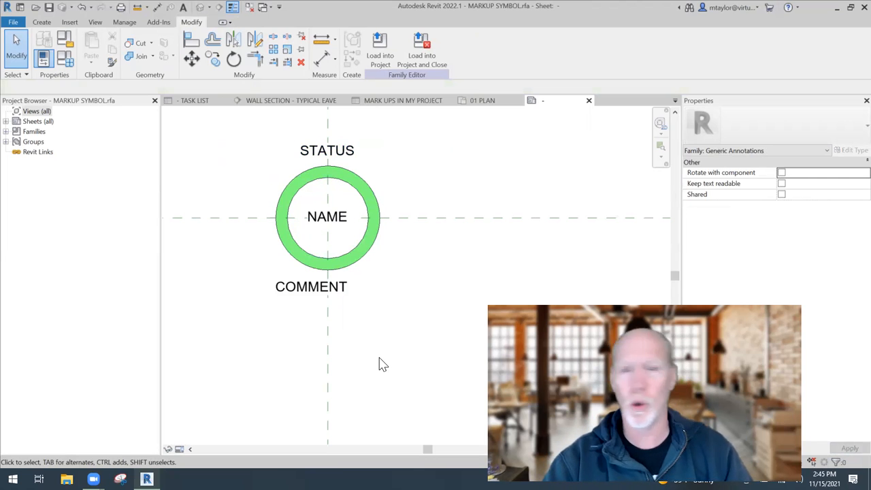
- Save the MARKUP SYMBOL family over the existing file, then load it into the project and close it
{"action": "left_click", "coordinate": [49, 12]}
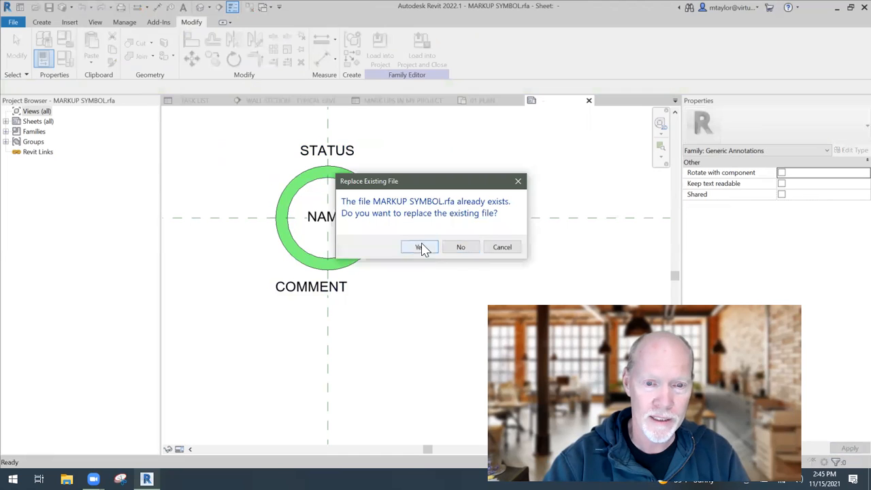
{"action": "left_click", "coordinate": [420, 247]}
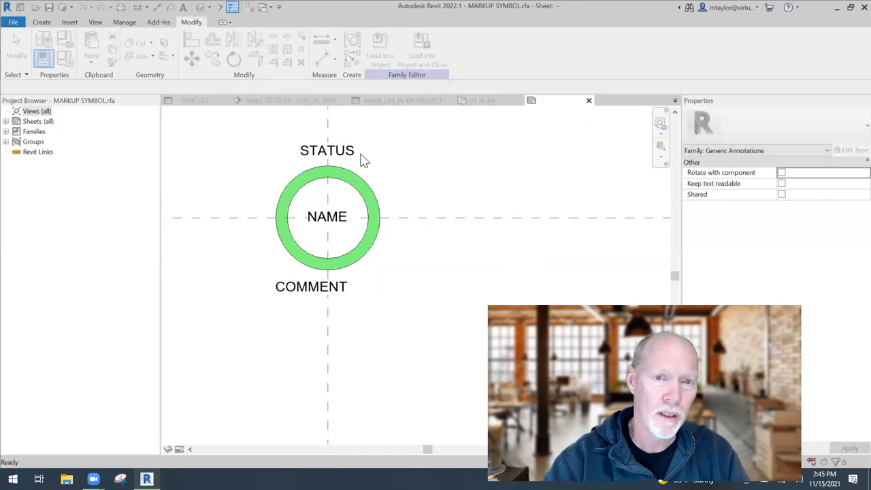
{"action": "left_click", "coordinate": [422, 51]}
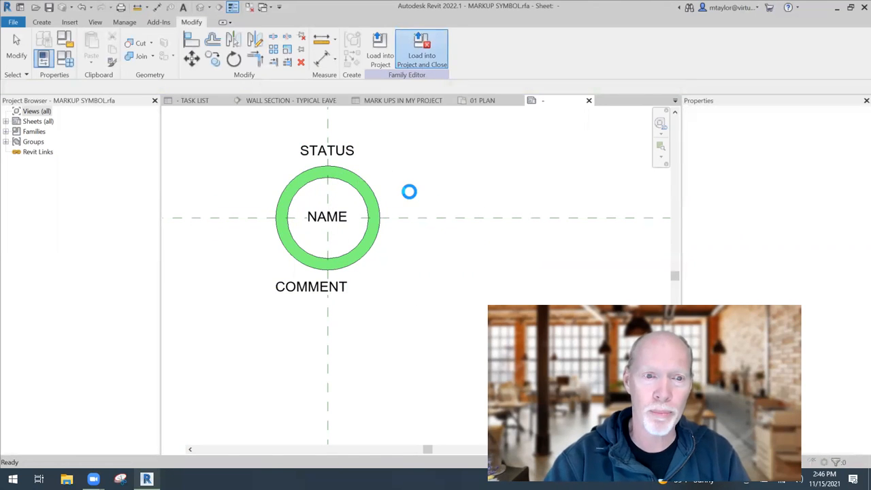
{"action": "left_click", "coordinate": [383, 215]}
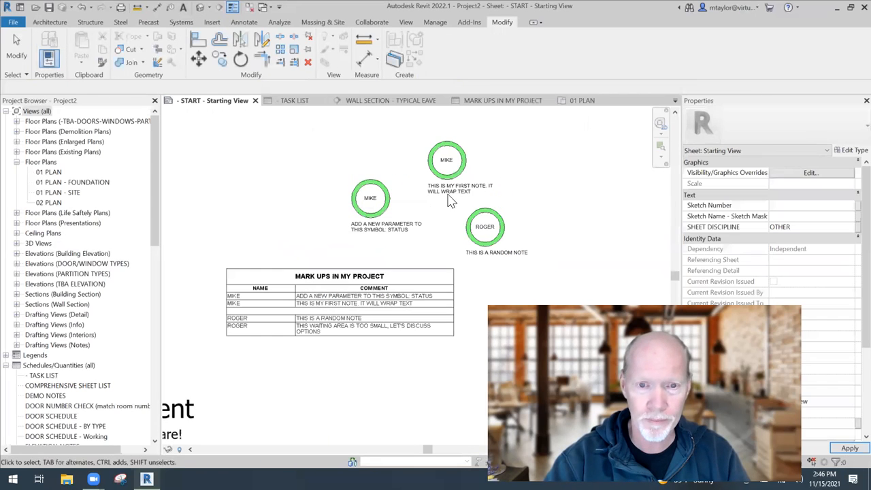
- Add the STATUS field after COMMENT in the MARK UPS IN MY PROJECT schedule
{"action": "middle_click_drag", "start_coordinate": [317, 204], "coordinate": [284, 159]}
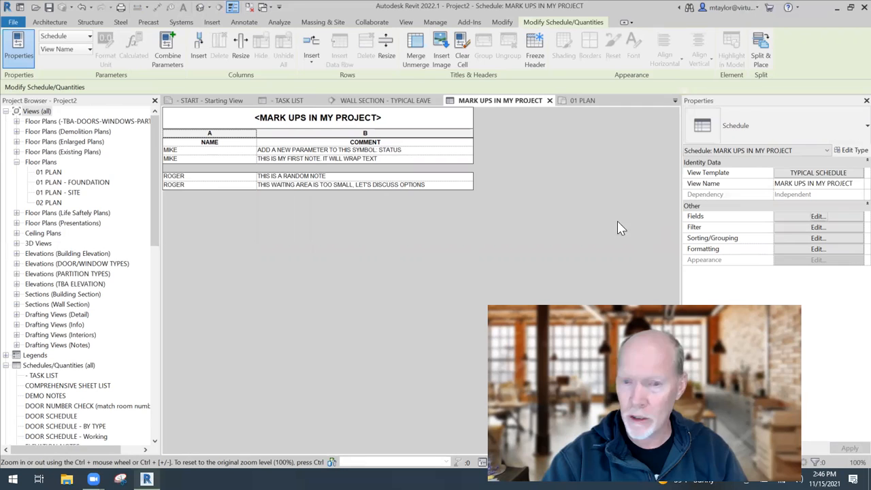
{"action": "left_click", "coordinate": [817, 216]}
{"action": "left_click", "coordinate": [333, 164]}
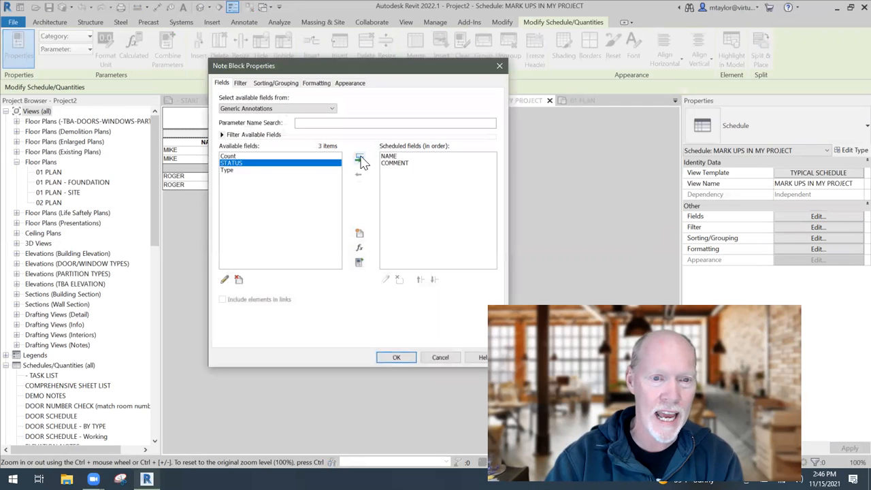
{"action": "left_click", "coordinate": [359, 158]}
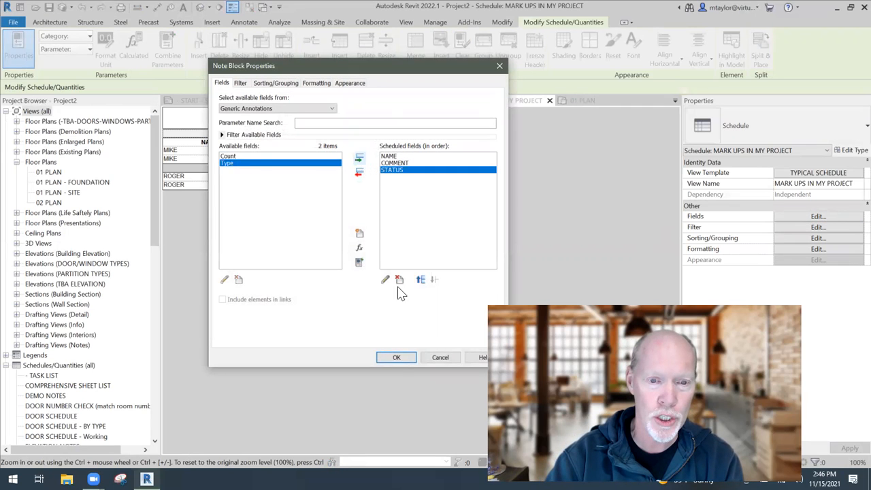
{"action": "left_click", "coordinate": [397, 357]}
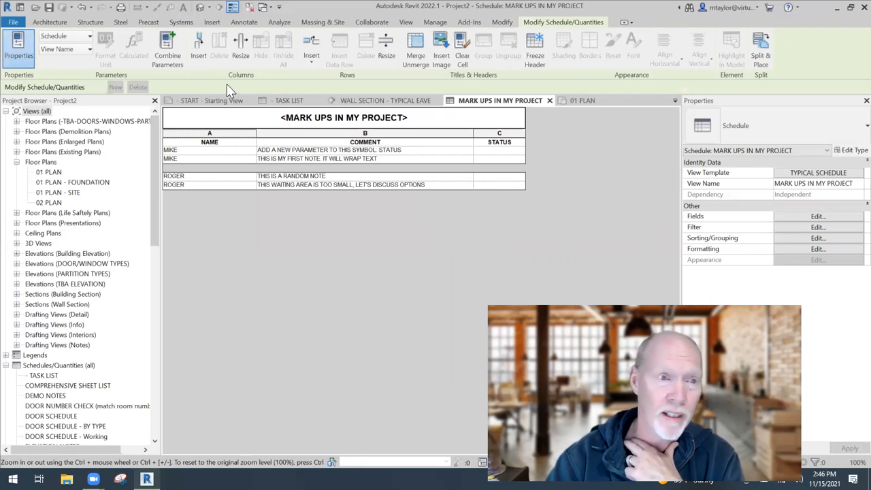
- Return to the starting view and enter DONE as the status of the leftmost green ring
{"action": "left_click", "coordinate": [211, 102]}
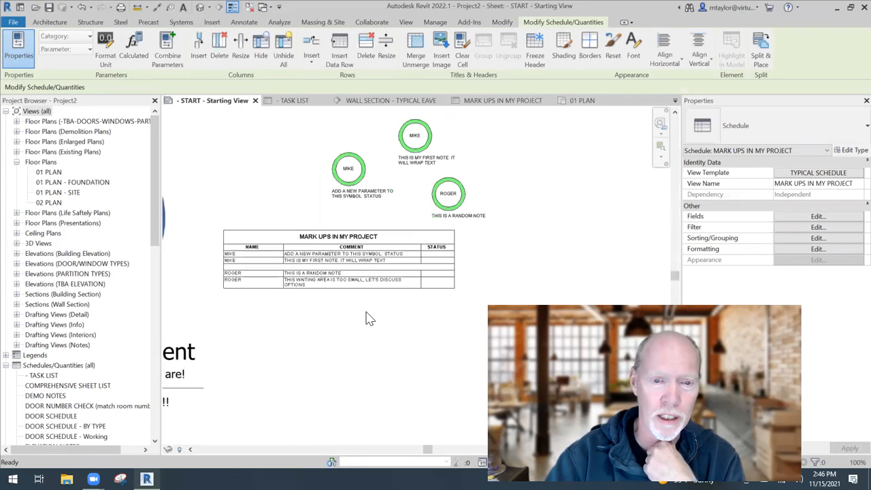
{"action": "left_click", "coordinate": [347, 169]}
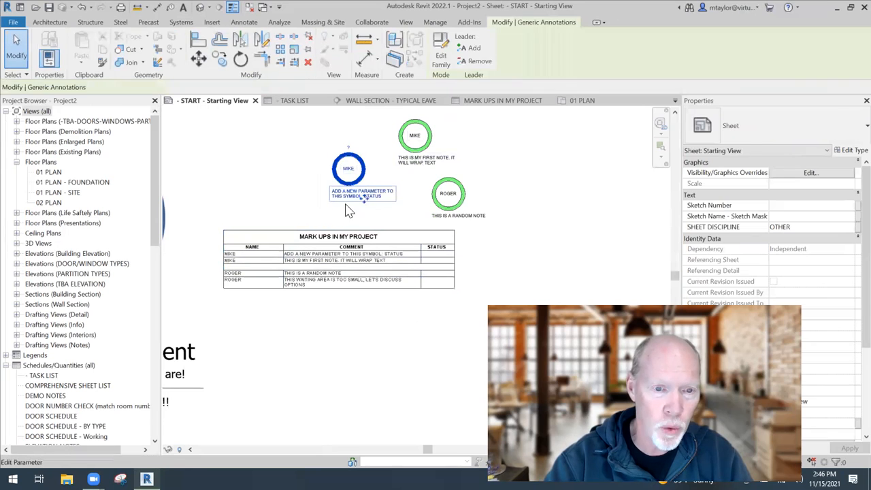
{"action": "left_click", "coordinate": [348, 147]}
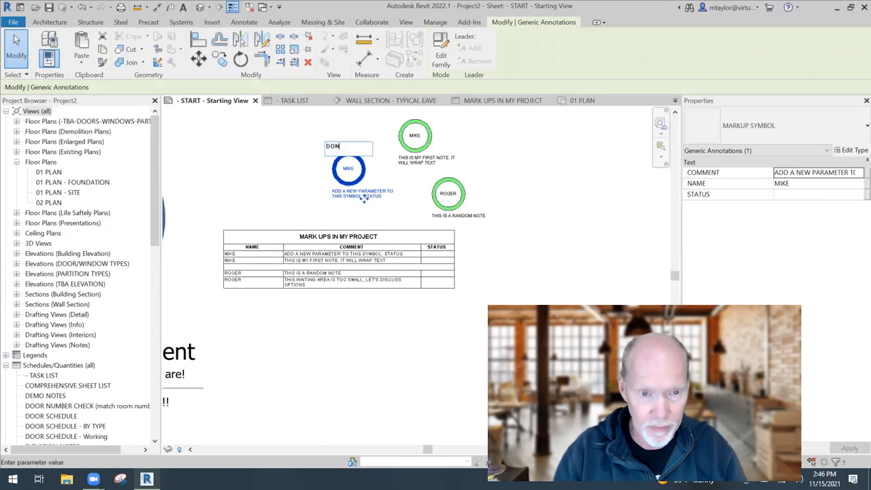
{"action": "left_click", "coordinate": [392, 320]}
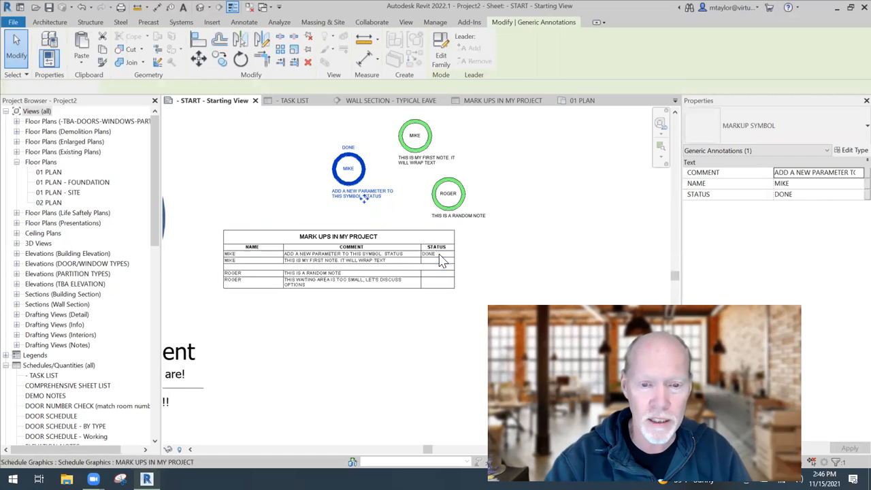
- Enter NO NEED TO DO THIS as the status of the THIS IS A RANDOM NOTE symbol and move it farther right
{"action": "scroll", "coordinate": [428, 258], "scroll_direction": "up", "scroll_amount": 5}
{"action": "scroll", "coordinate": [415, 282], "scroll_direction": "down", "scroll_amount": 3}
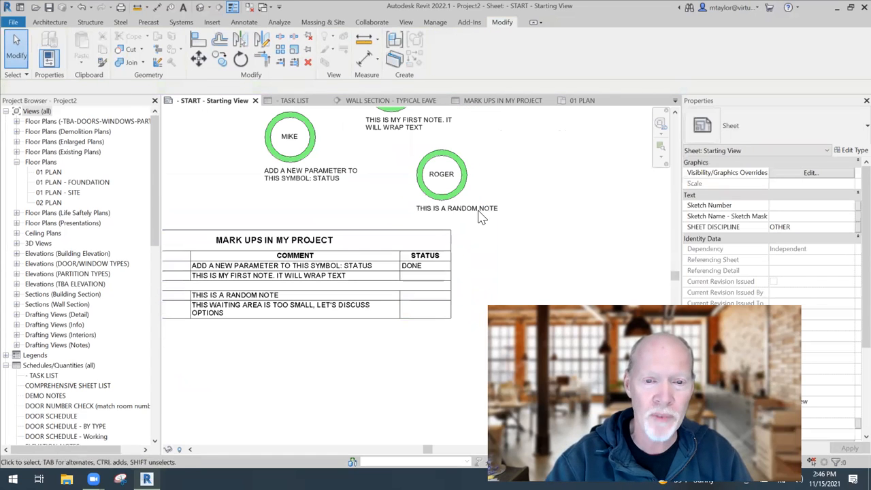
{"action": "left_click", "coordinate": [453, 200]}
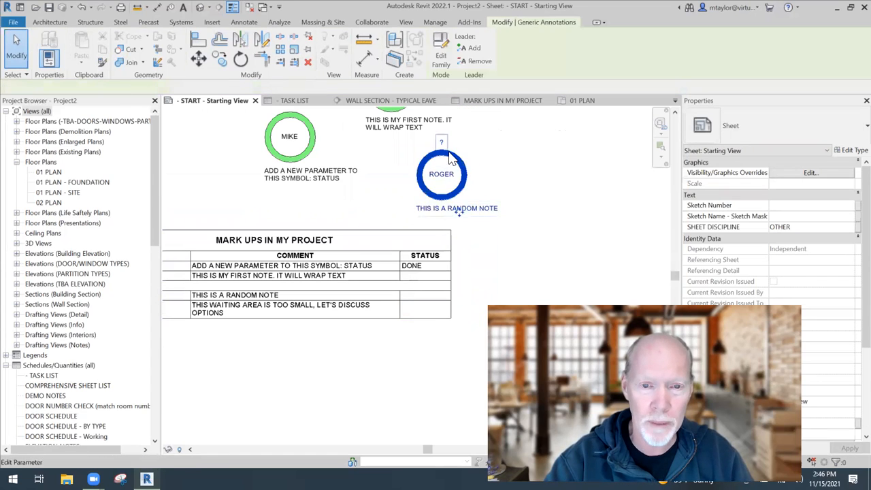
{"action": "left_click", "coordinate": [447, 141]}
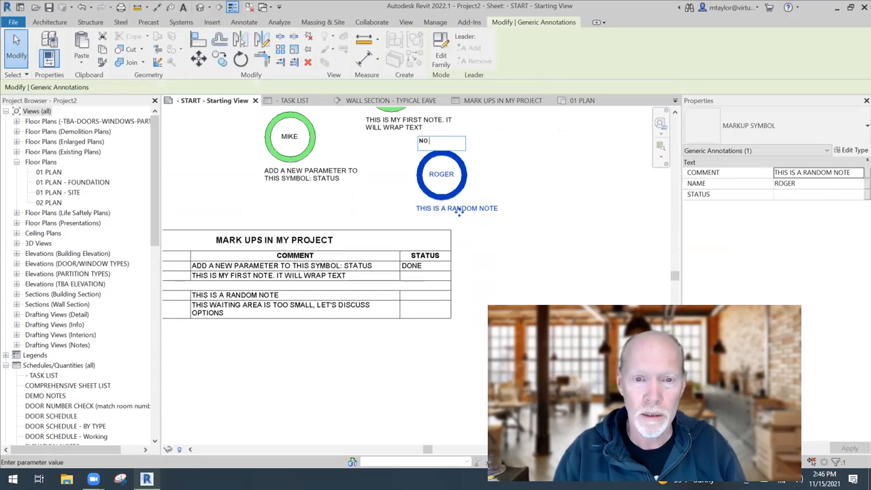
{"action": "type", "text": "NO NEED TO DO I"}
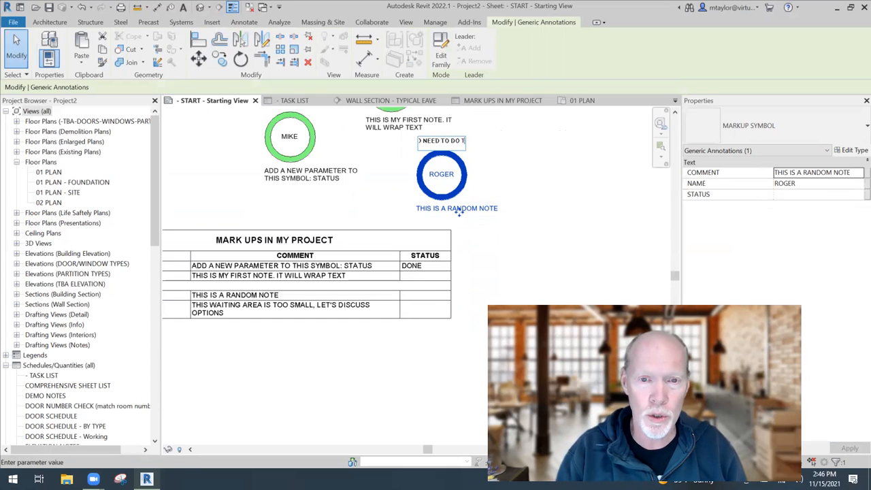
{"action": "left_click", "coordinate": [534, 181]}
{"action": "scroll", "coordinate": [521, 181], "scroll_direction": "down", "scroll_amount": 2}
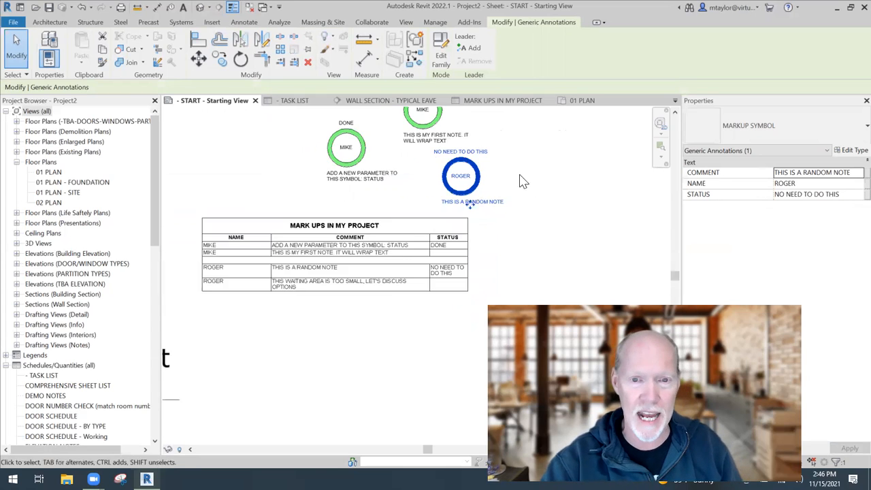
{"action": "left_click_drag", "start_coordinate": [512, 231], "coordinate": [561, 245]}
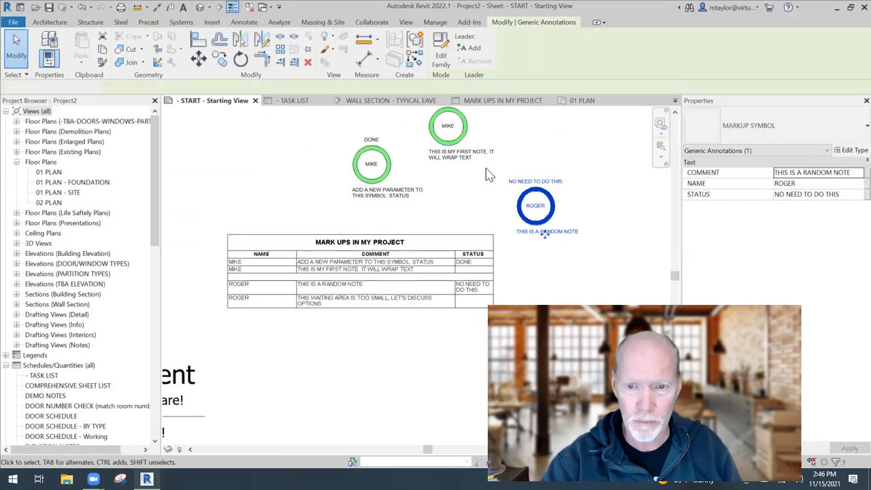
{"action": "key", "text": "Escape"}
- Enter NO NEED TO DO THIS EITHER as the status of the THIS IS MY FIRST NOTE symbol
{"action": "middle_click_drag", "start_coordinate": [458, 234], "coordinate": [452, 278]}
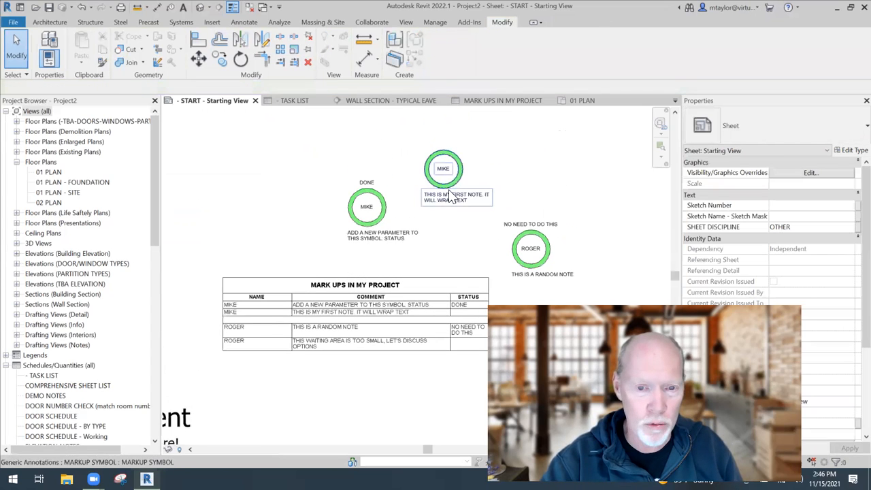
{"action": "left_click", "coordinate": [451, 198]}
{"action": "left_click", "coordinate": [444, 143]}
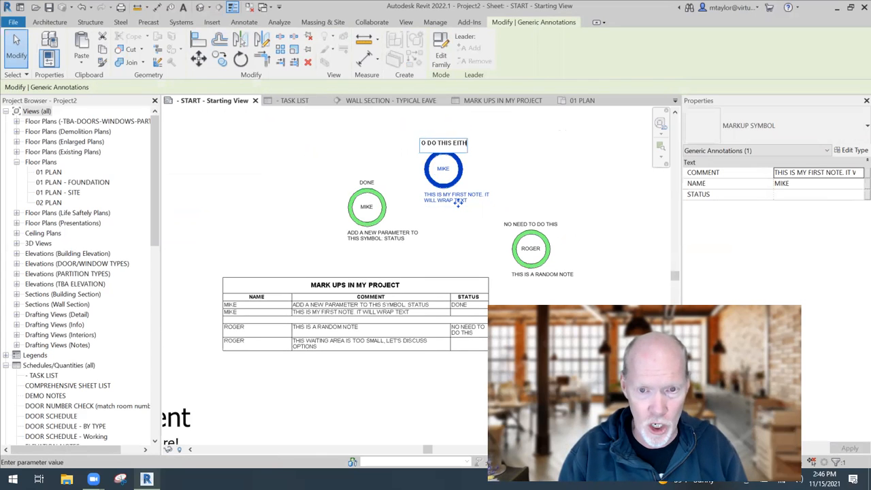
{"action": "left_click", "coordinate": [519, 156]}
{"action": "left_click", "coordinate": [519, 157]}
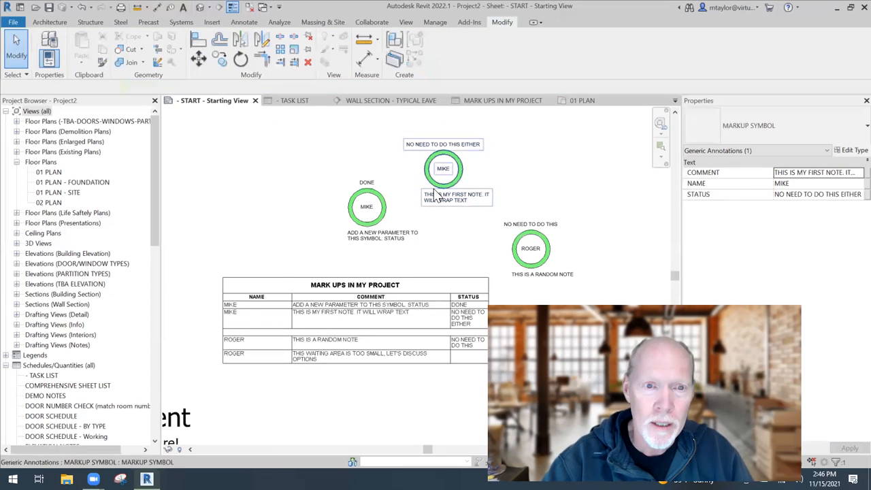
{"action": "scroll", "coordinate": [434, 191], "scroll_direction": "down", "scroll_amount": 3}
{"action": "middle_click_drag", "start_coordinate": [361, 195], "coordinate": [334, 157]}
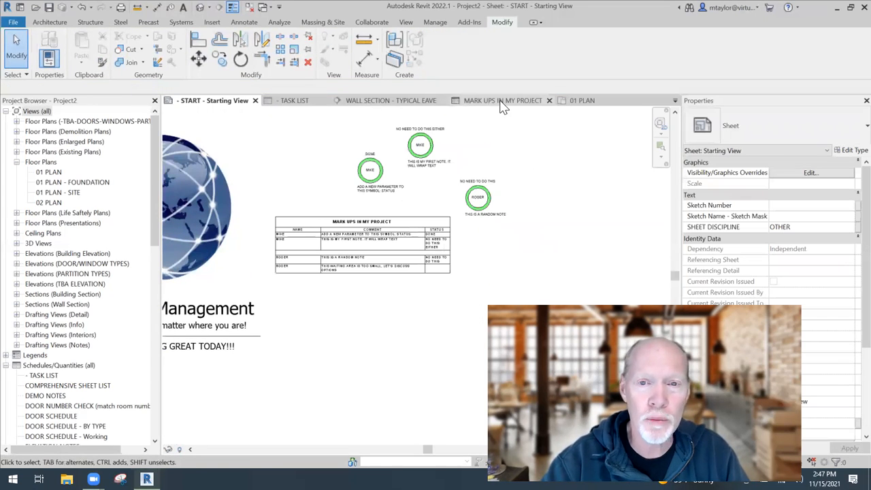
- In the 01 PLAN floor plan, enter BY FRIDAY as the status of the waiting area markup symbol
{"action": "left_click", "coordinate": [584, 101]}
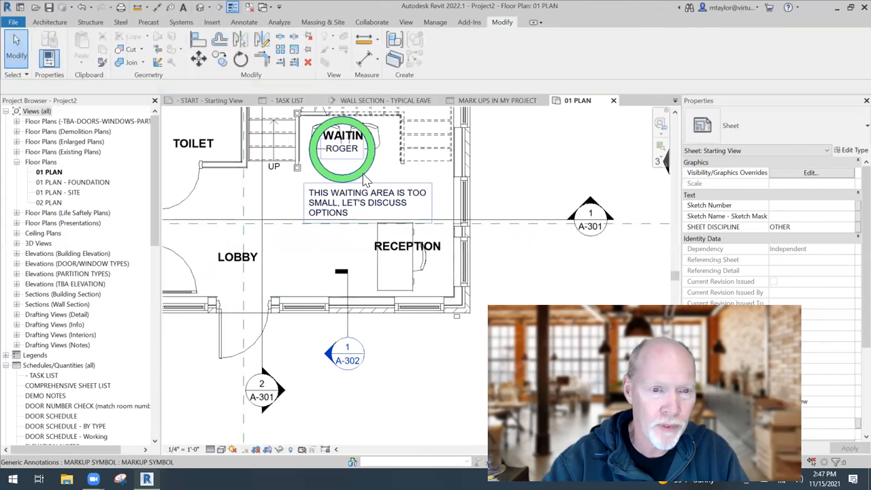
{"action": "left_click", "coordinate": [347, 180]}
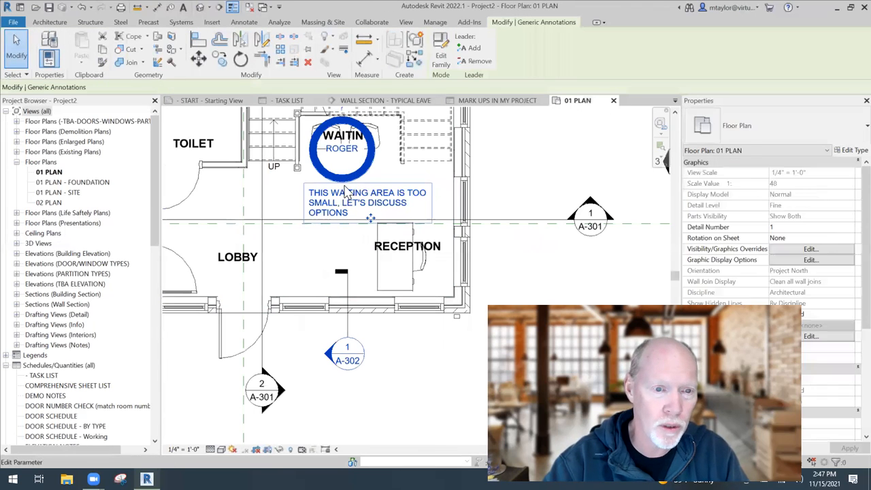
{"action": "middle_click_drag", "start_coordinate": [347, 186], "coordinate": [369, 226]}
{"action": "left_click", "coordinate": [366, 148]}
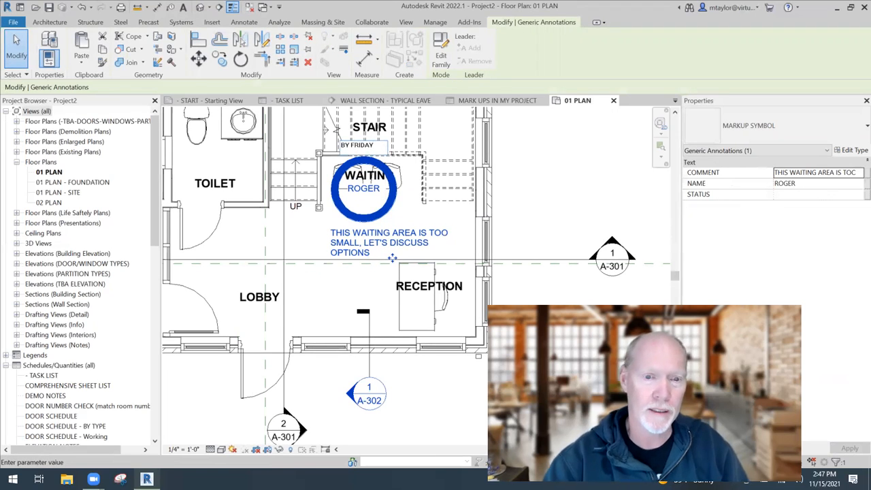
{"action": "left_click", "coordinate": [458, 210]}
{"action": "scroll", "coordinate": [454, 216], "scroll_direction": "down", "scroll_amount": 2}
{"action": "key", "text": "Escape"}
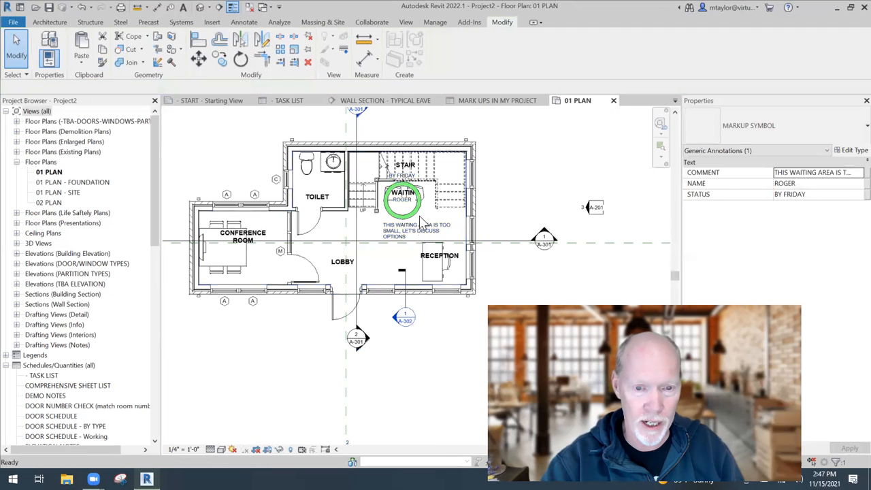
- Move the waiting area markup symbol outside the building's right wall and add a leader ending at the WAITING chairs
{"action": "left_click", "coordinate": [417, 218]}
{"action": "left_click_drag", "start_coordinate": [415, 208], "coordinate": [527, 184]}
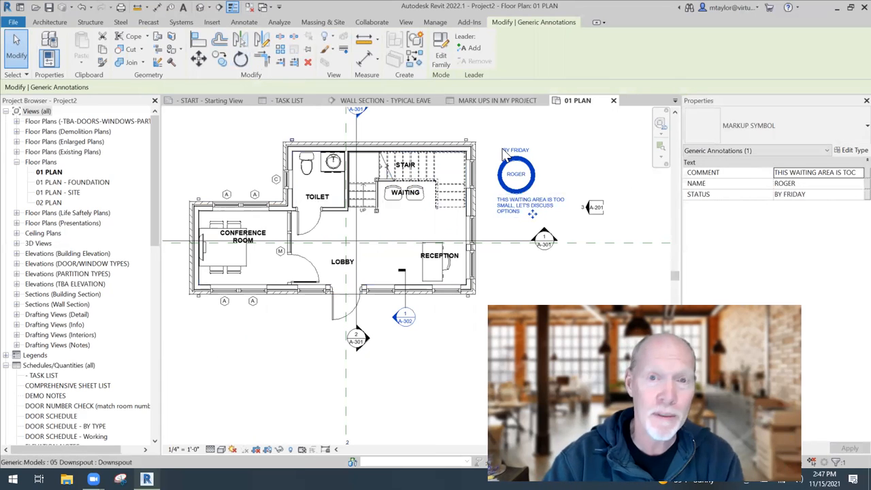
{"action": "left_click", "coordinate": [468, 49]}
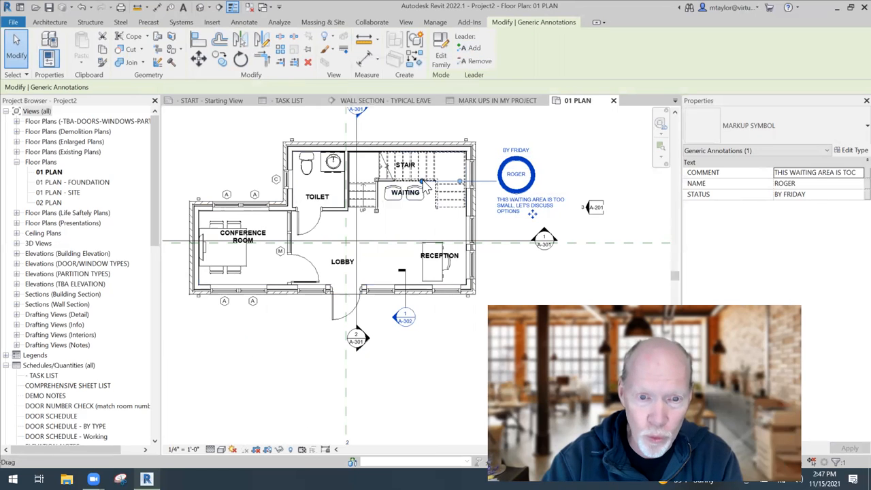
{"action": "left_click_drag", "start_coordinate": [419, 196], "coordinate": [412, 202]}
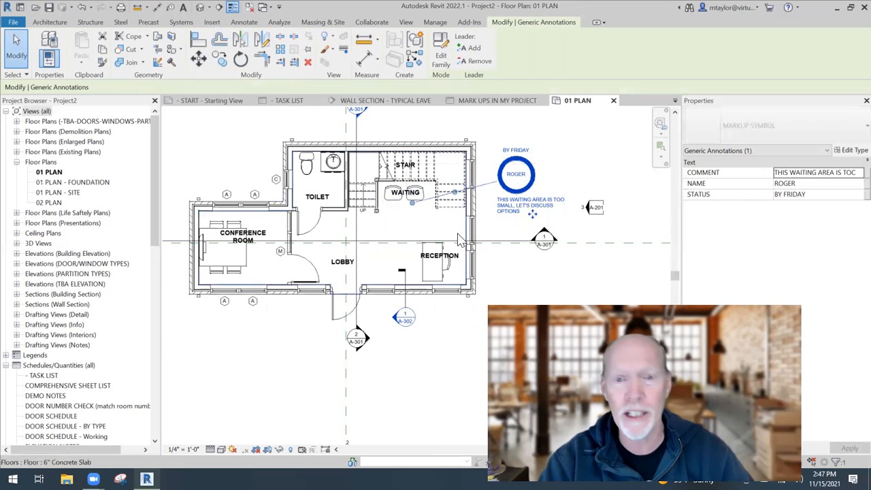
{"action": "left_click", "coordinate": [589, 161]}
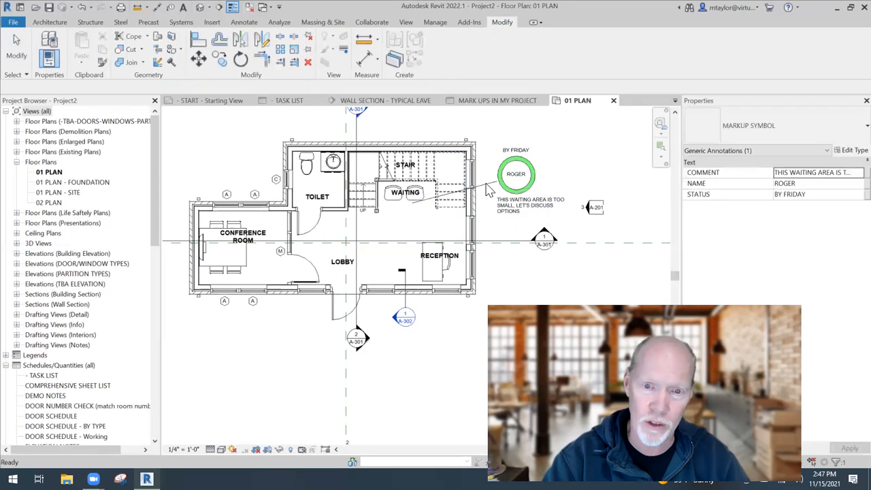
- Remove the leader from the waiting area markup symbol and move the symbol back over the WAITING area
{"action": "left_click", "coordinate": [519, 183]}
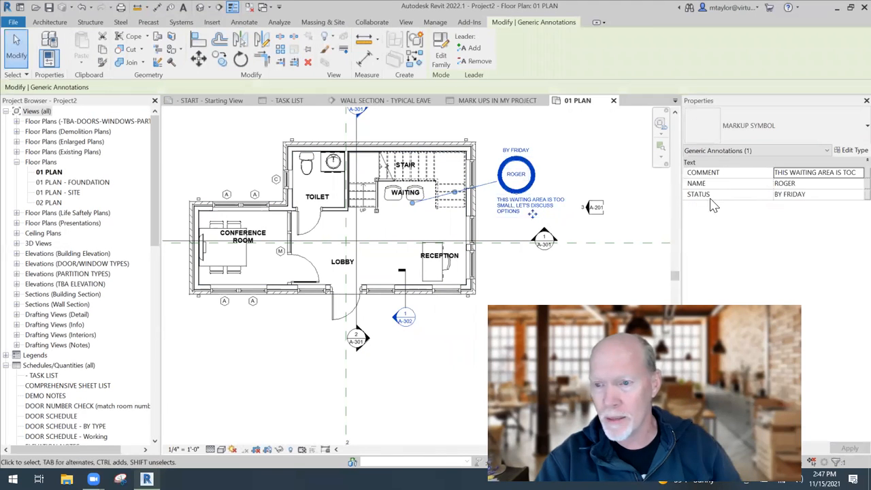
{"action": "left_click", "coordinate": [590, 172]}
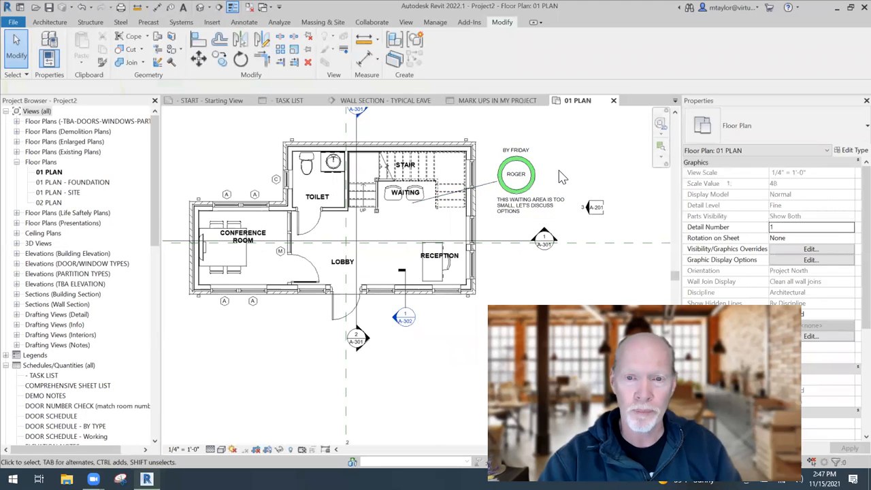
{"action": "scroll", "coordinate": [560, 178], "scroll_direction": "up", "scroll_amount": 2}
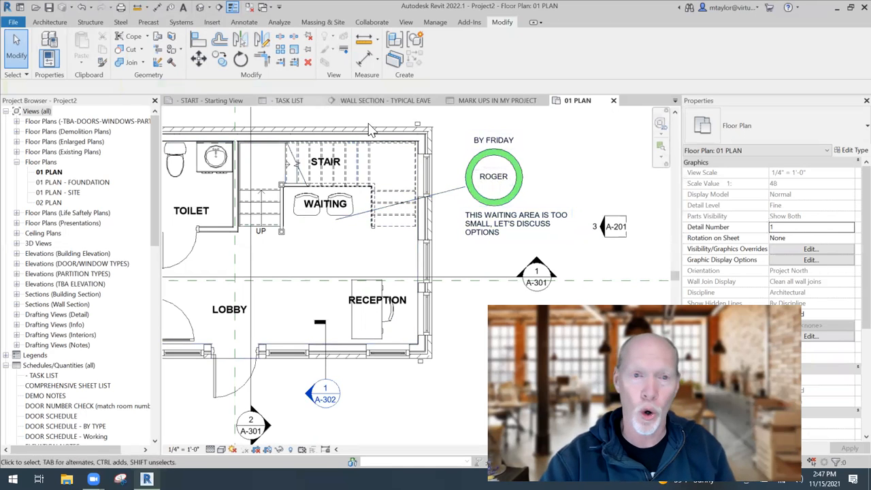
{"action": "left_click", "coordinate": [475, 194]}
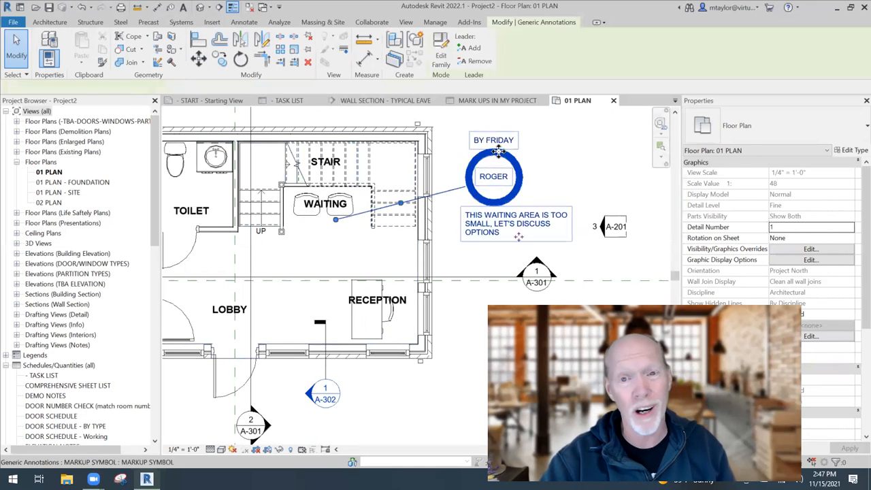
{"action": "left_click", "coordinate": [479, 61]}
{"action": "left_click_drag", "start_coordinate": [466, 242], "coordinate": [366, 266]}
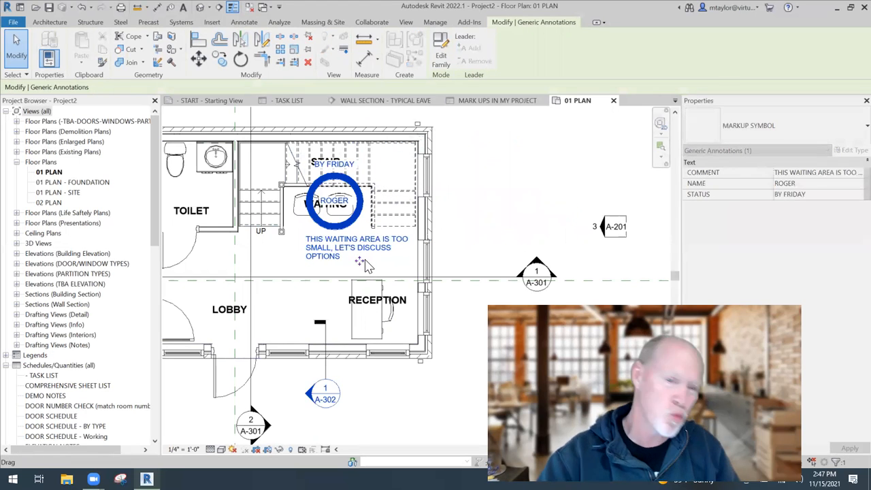
{"action": "left_click", "coordinate": [499, 200]}
{"action": "scroll", "coordinate": [499, 202], "scroll_direction": "down", "scroll_amount": 1}
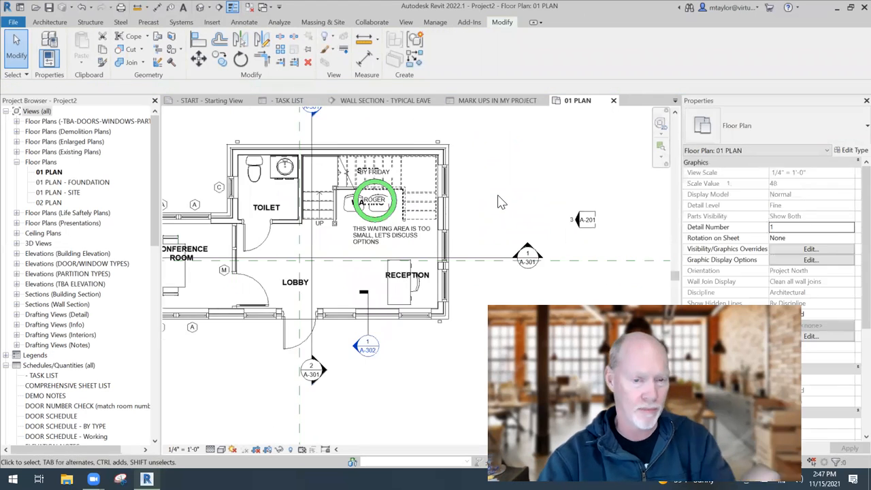
- On the starting view sheet, widen the schedule's STATUS column to fit each status on one line, and shift the schedule slightly down and left
{"action": "left_click", "coordinate": [209, 102]}
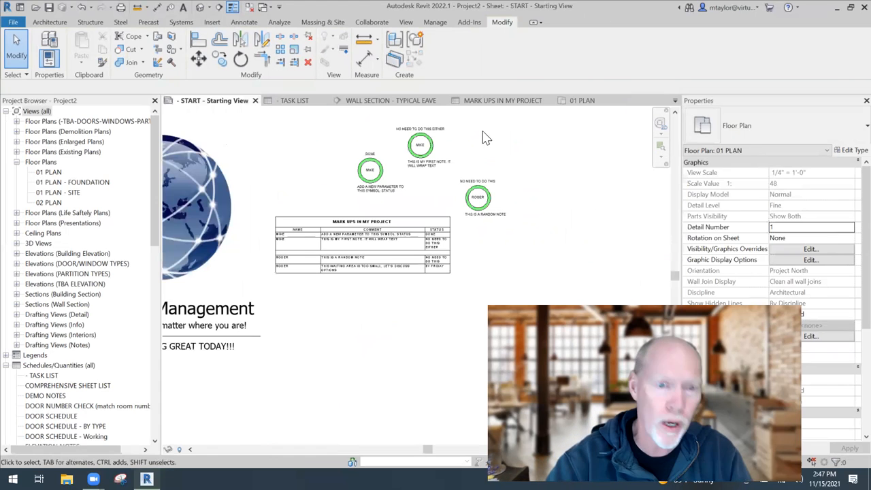
{"action": "scroll", "coordinate": [344, 290], "scroll_direction": "up", "scroll_amount": 1}
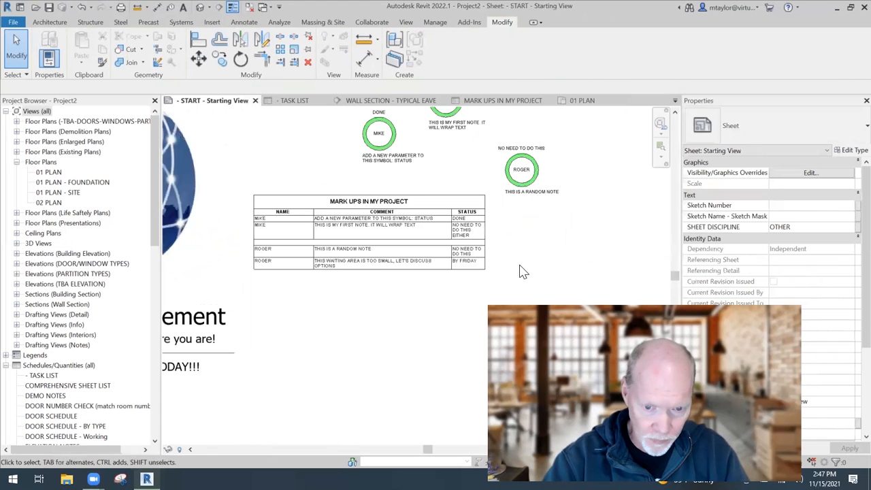
{"action": "left_click", "coordinate": [486, 243]}
{"action": "left_click_drag", "start_coordinate": [485, 206], "coordinate": [537, 230]}
{"action": "left_click", "coordinate": [459, 292]}
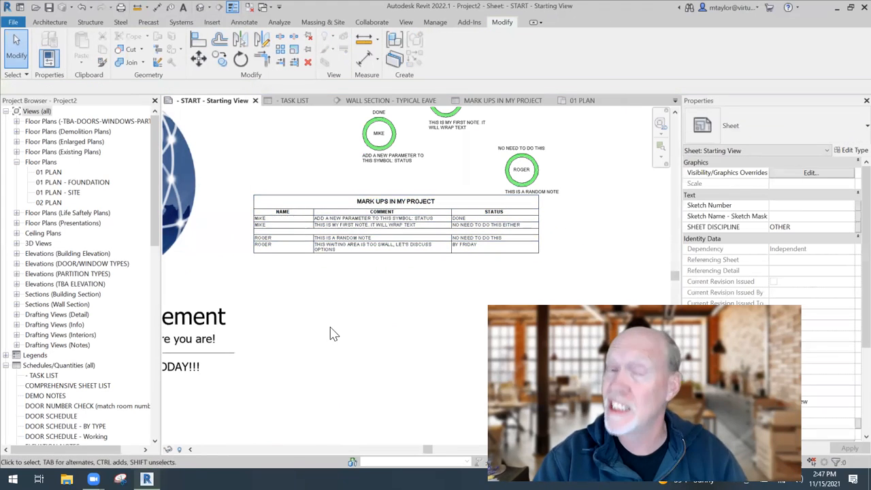
{"action": "left_click", "coordinate": [392, 207]}
{"action": "left_click_drag", "start_coordinate": [392, 208], "coordinate": [369, 224]}
{"action": "left_click", "coordinate": [385, 314]}
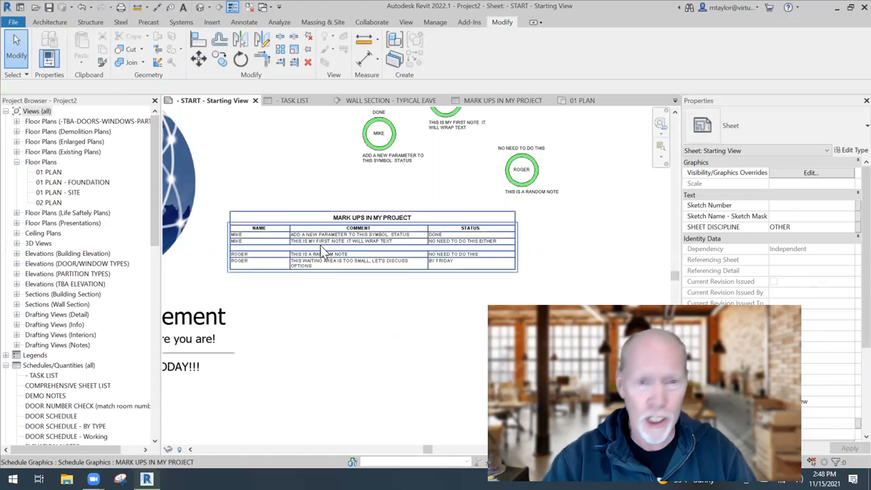
- In the MARK UPS IN MY PROJECT schedule, set a conditional format on the STATUS field testing Equal To DONE
{"action": "left_click", "coordinate": [502, 101]}
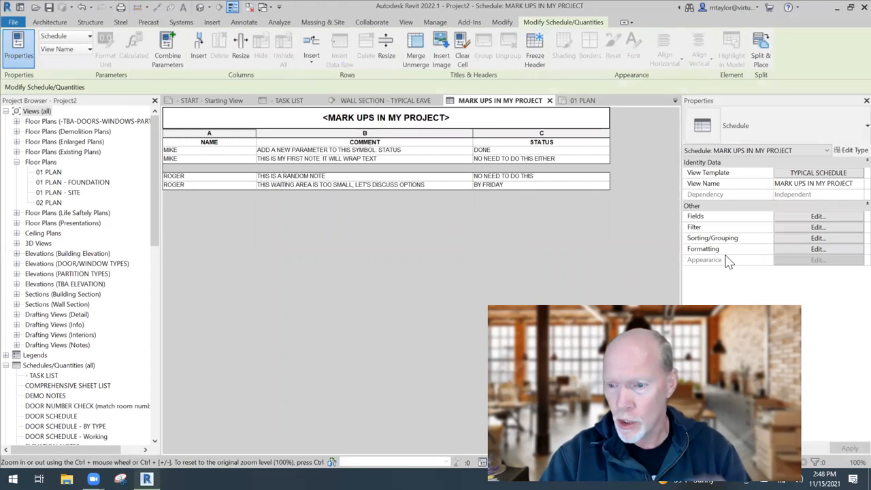
{"action": "left_click", "coordinate": [815, 250]}
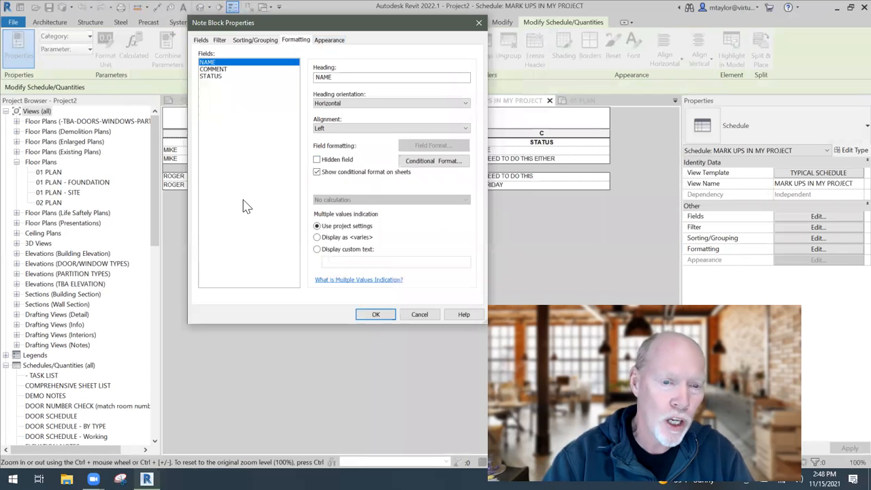
{"action": "left_click", "coordinate": [212, 76]}
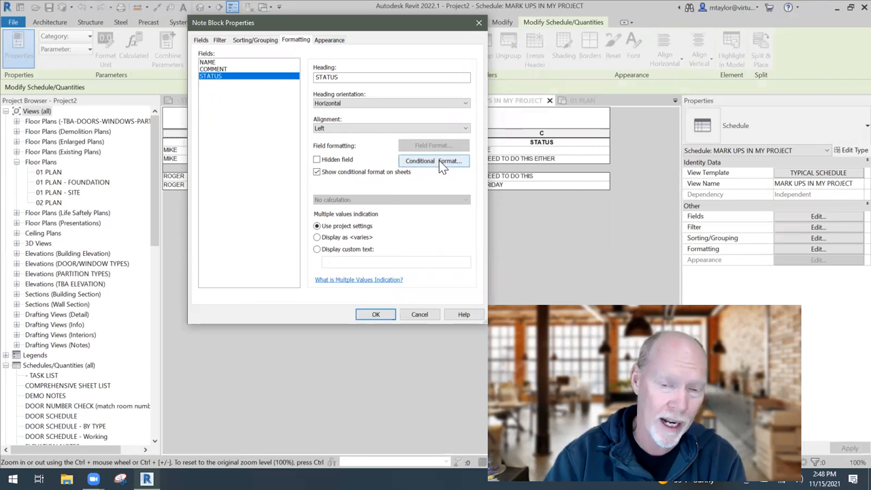
{"action": "left_click_drag", "start_coordinate": [485, 158], "coordinate": [558, 167]}
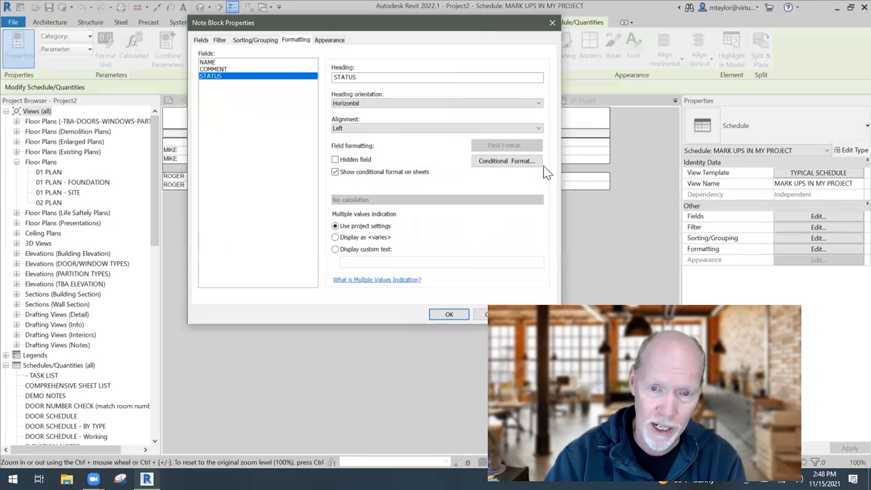
{"action": "left_click", "coordinate": [507, 161]}
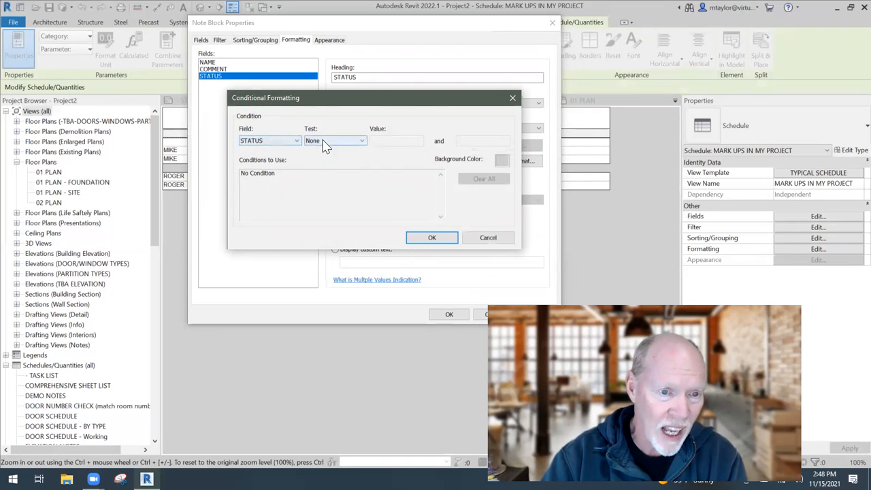
{"action": "left_click", "coordinate": [363, 144]}
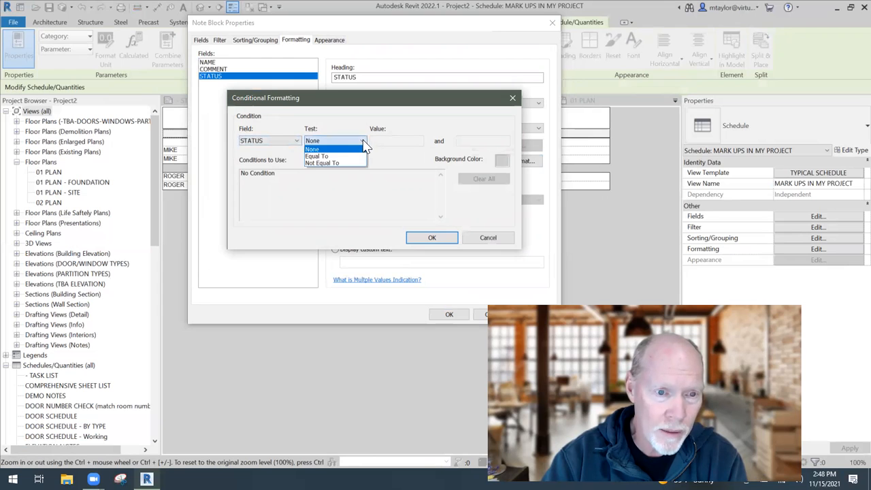
{"action": "left_click", "coordinate": [327, 156]}
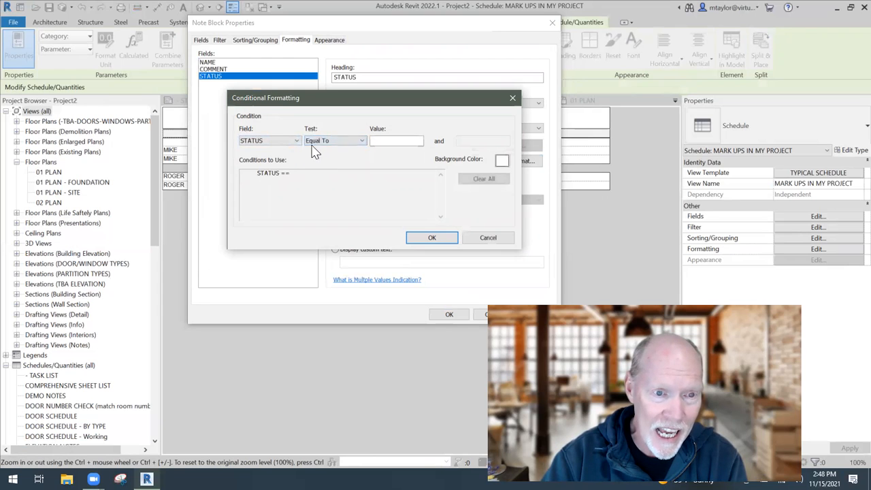
{"action": "left_click", "coordinate": [384, 141]}
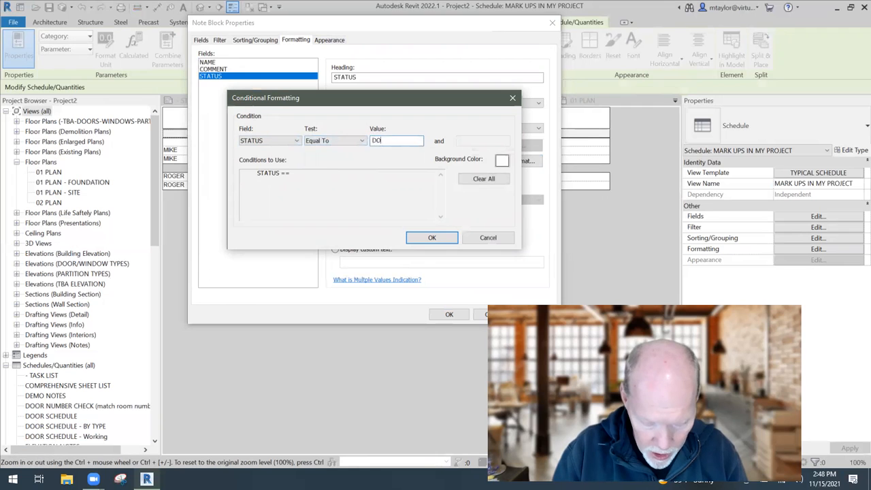
{"action": "type", "text": "DONE"}
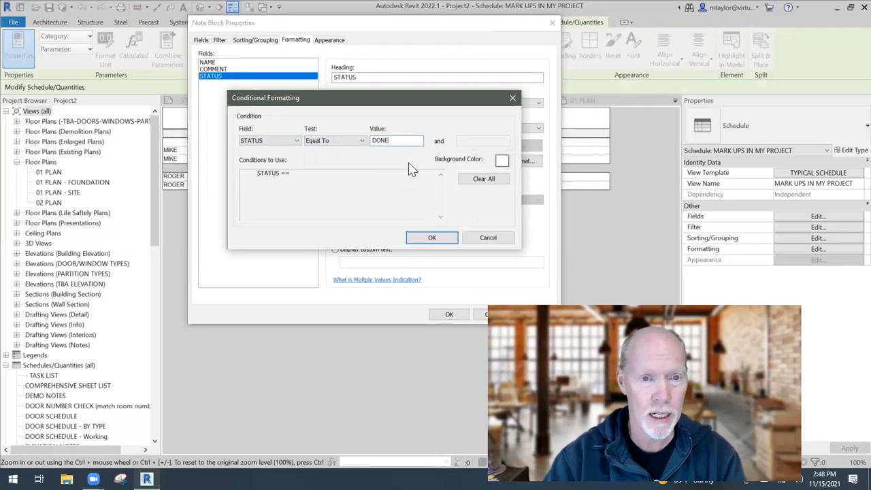
- Give the DONE condition a light green background color, RGB 128-255-128, and apply the formatting to the schedule
{"action": "left_click", "coordinate": [502, 162]}
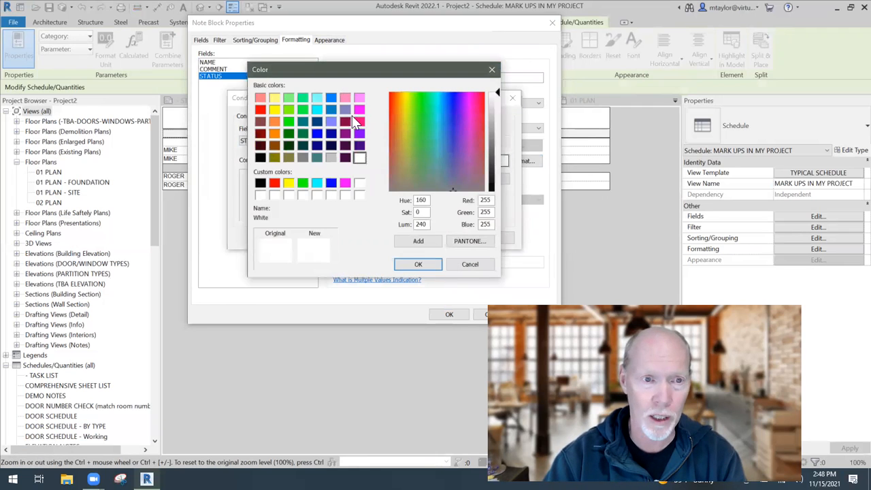
{"action": "left_click", "coordinate": [289, 98]}
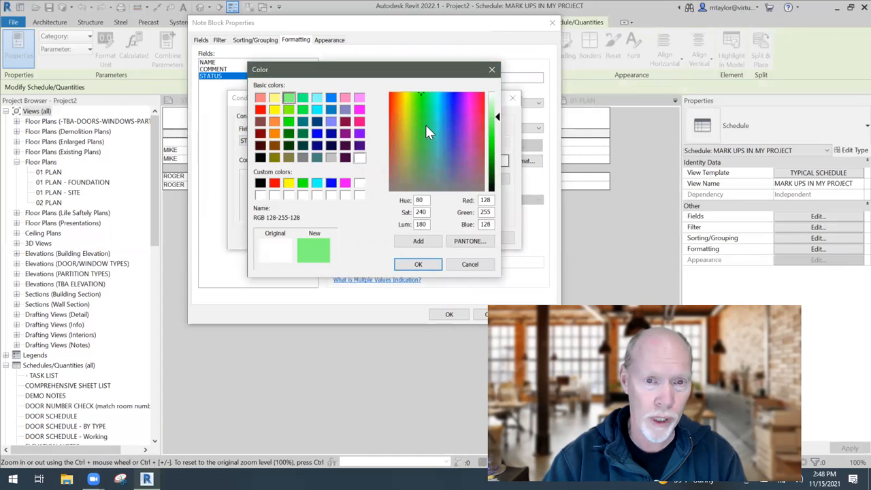
{"action": "left_click", "coordinate": [433, 264]}
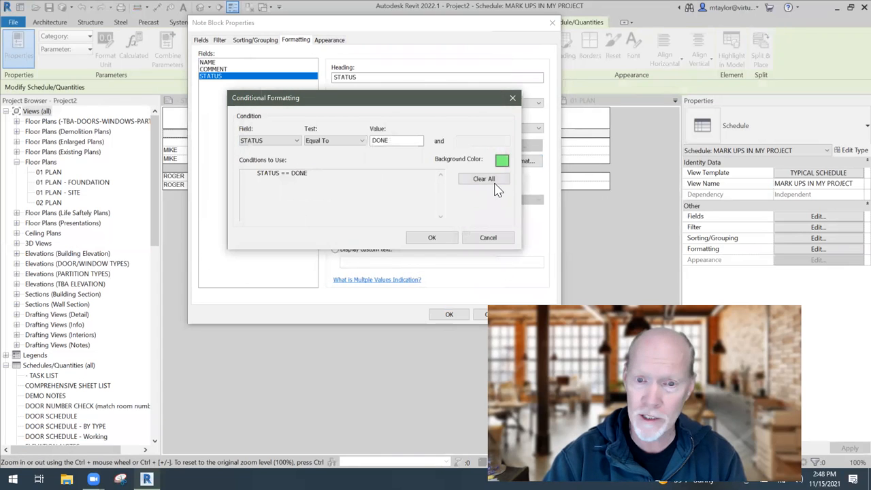
{"action": "left_click", "coordinate": [432, 239]}
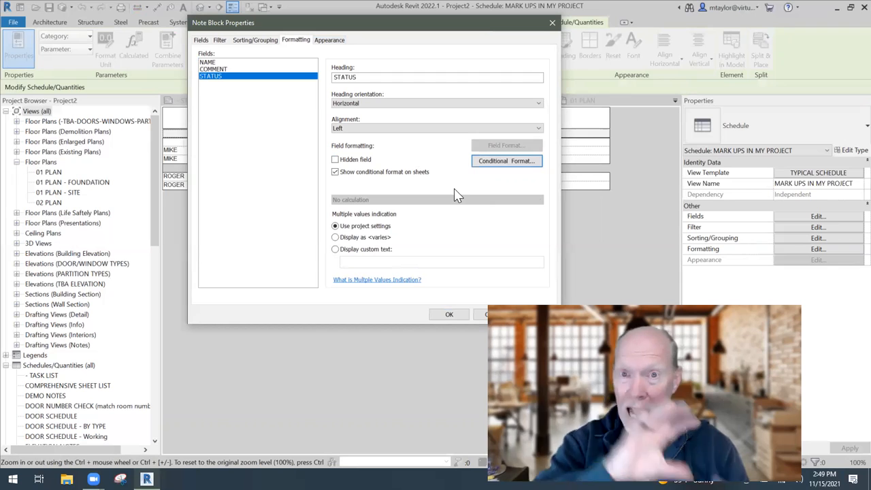
{"action": "left_click", "coordinate": [450, 314]}
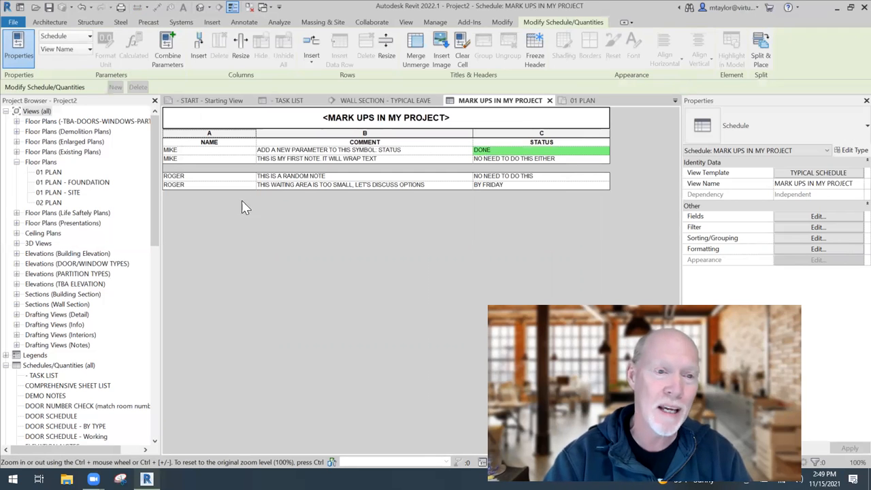
- On the starting view sheet, change the status of the THIS IS MY FIRST NOTE markup symbol to DONE
{"action": "left_click", "coordinate": [210, 101]}
{"action": "left_click", "coordinate": [329, 289]}
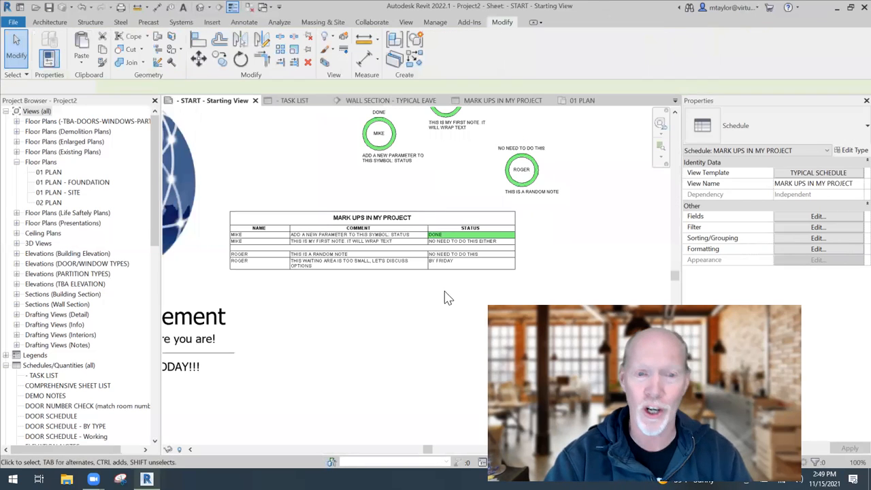
{"action": "middle_click_drag", "start_coordinate": [447, 185], "coordinate": [421, 258]}
{"action": "left_click", "coordinate": [439, 161]}
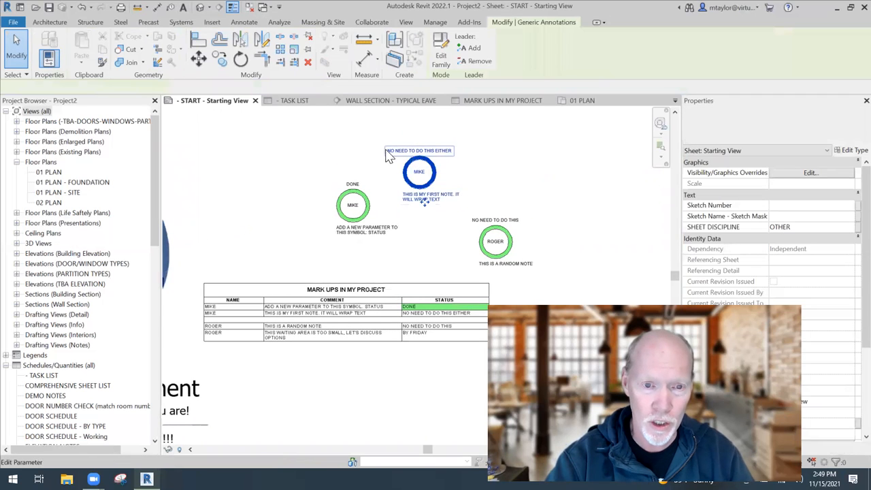
{"action": "left_click", "coordinate": [442, 150]}
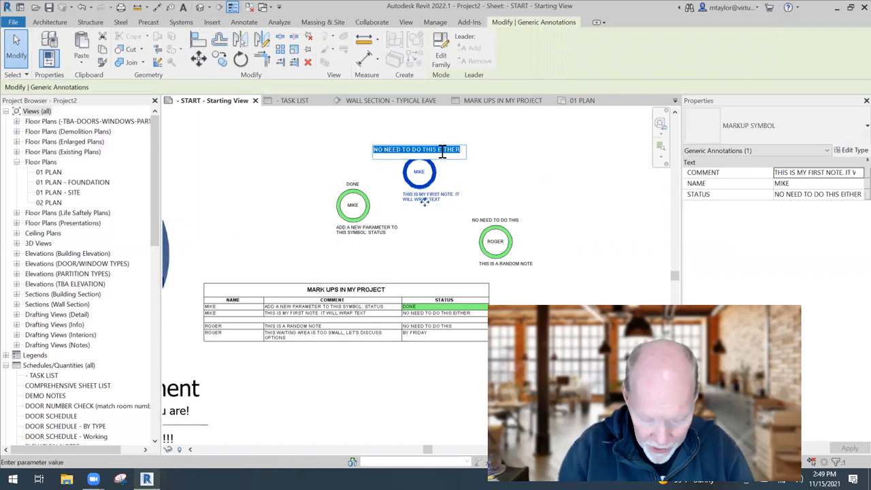
{"action": "type", "text": "DONE"}
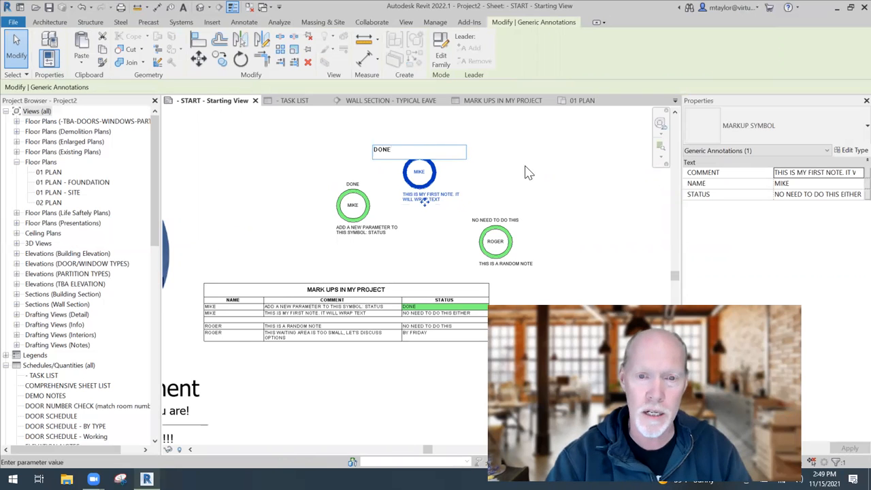
{"action": "left_click", "coordinate": [529, 173]}
{"action": "left_click", "coordinate": [406, 354]}
- Change the status of the THIS IS A RANDOM NOTE markup symbol to DONE
{"action": "middle_click_drag", "start_coordinate": [385, 315], "coordinate": [345, 251]}
{"action": "left_click", "coordinate": [466, 159]}
{"action": "left_click", "coordinate": [477, 154]}
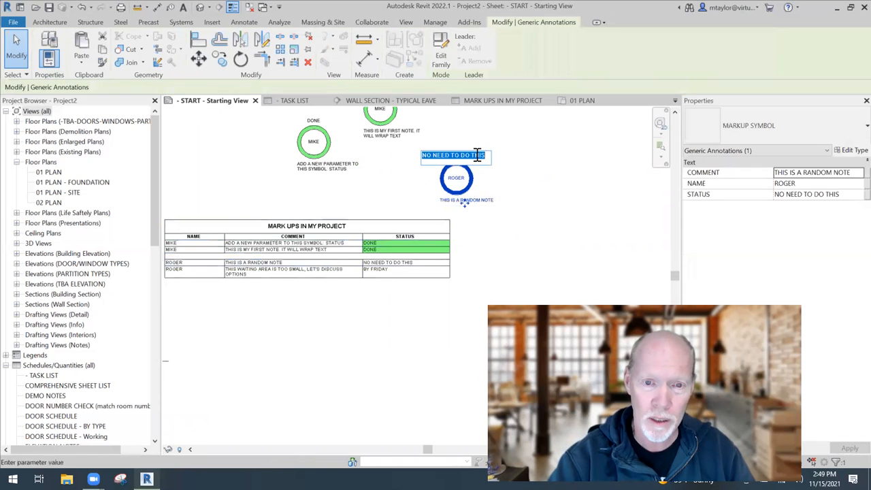
{"action": "type", "text": "DONE"}
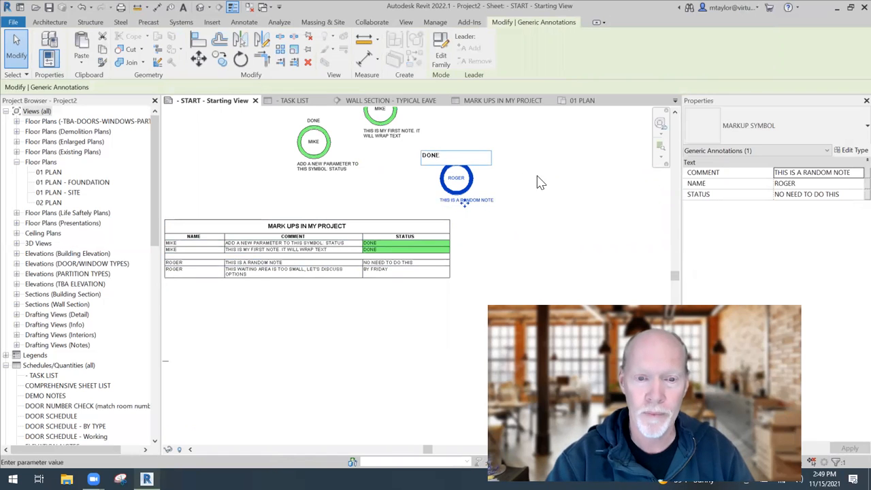
{"action": "left_click", "coordinate": [537, 177]}
{"action": "left_click", "coordinate": [449, 313]}
- Delete the three markup symbols with status DONE from the starting view sheet
{"action": "scroll", "coordinate": [429, 313], "scroll_direction": "down", "scroll_amount": 1}
{"action": "middle_click_drag", "start_coordinate": [366, 305], "coordinate": [381, 313]}
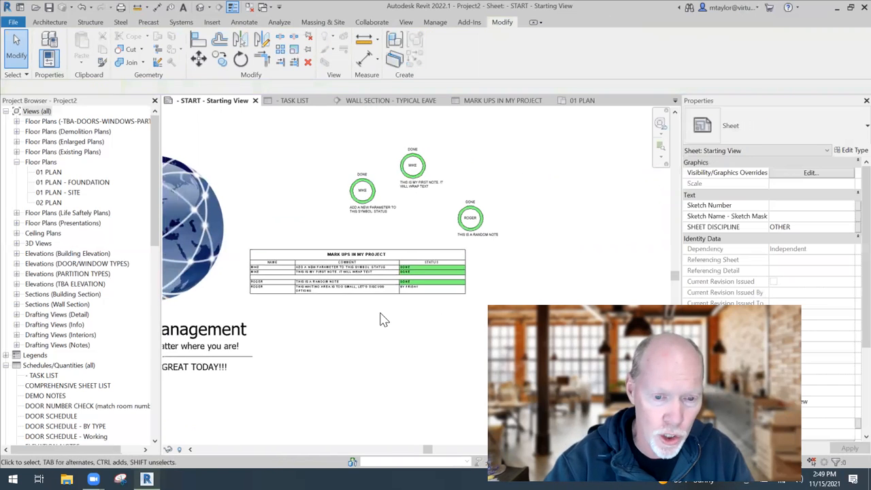
{"action": "left_click", "coordinate": [478, 237]}
{"action": "key", "text": "Delete"}
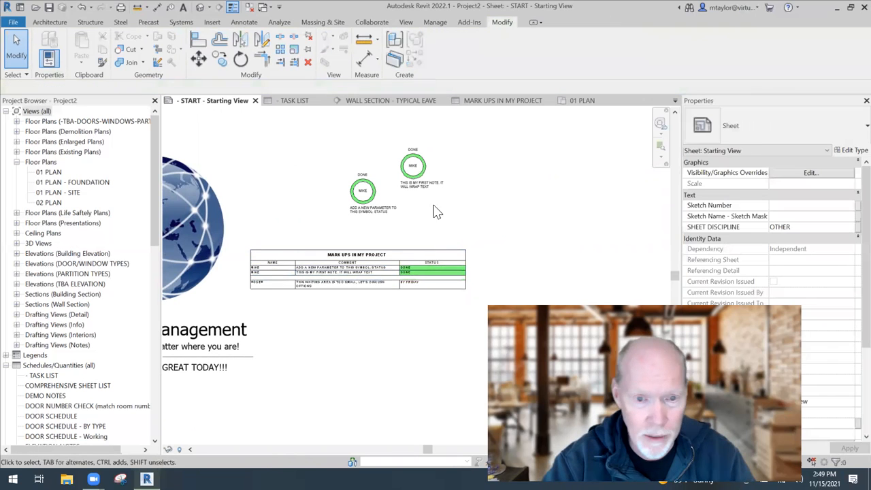
{"action": "left_click", "coordinate": [477, 200]}
{"action": "key", "text": "Delete"}
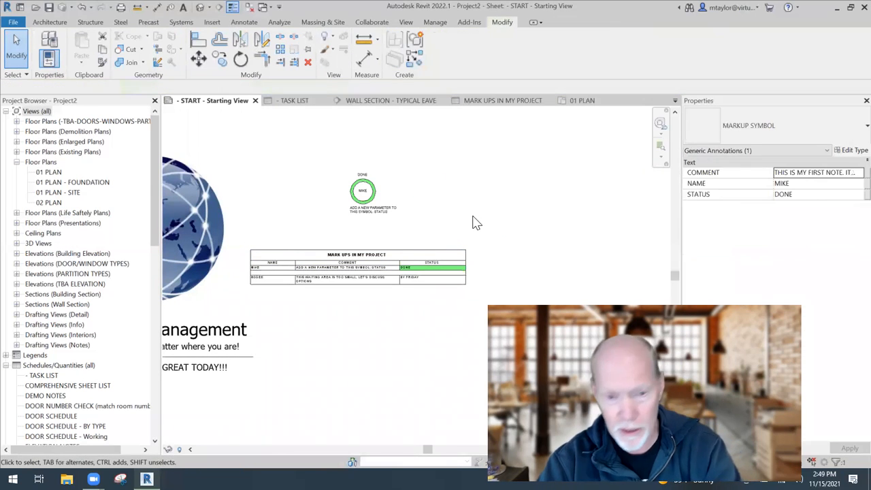
{"action": "scroll", "coordinate": [391, 218], "scroll_direction": "up", "scroll_amount": 1}
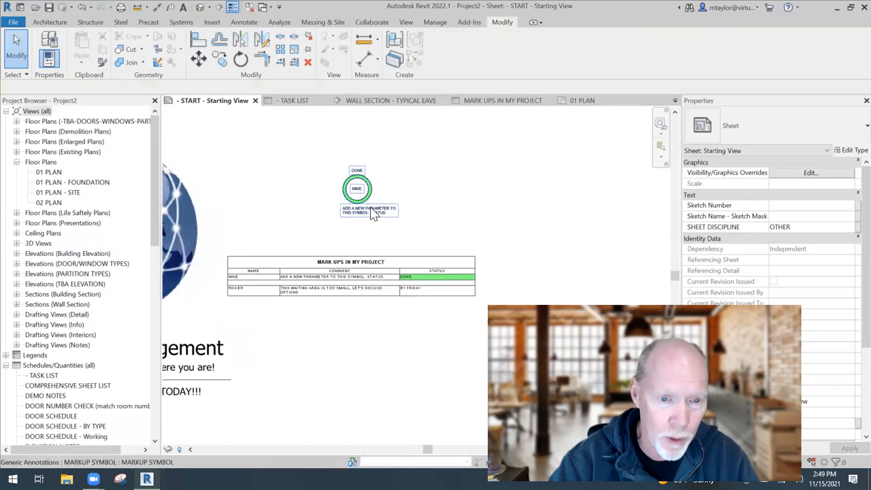
{"action": "left_click", "coordinate": [382, 216]}
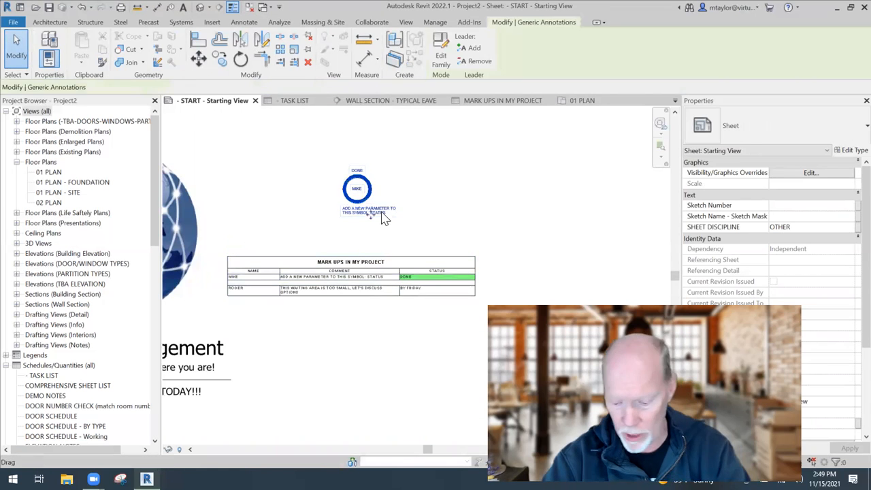
{"action": "key", "text": "Delete"}
{"action": "scroll", "coordinate": [366, 269], "scroll_direction": "up", "scroll_amount": 3}
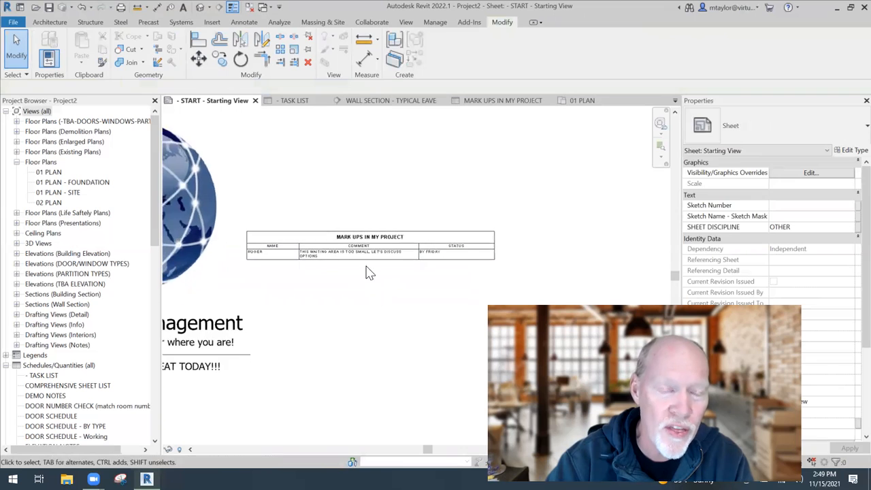
{"action": "scroll", "coordinate": [386, 262], "scroll_direction": "down", "scroll_amount": 3}
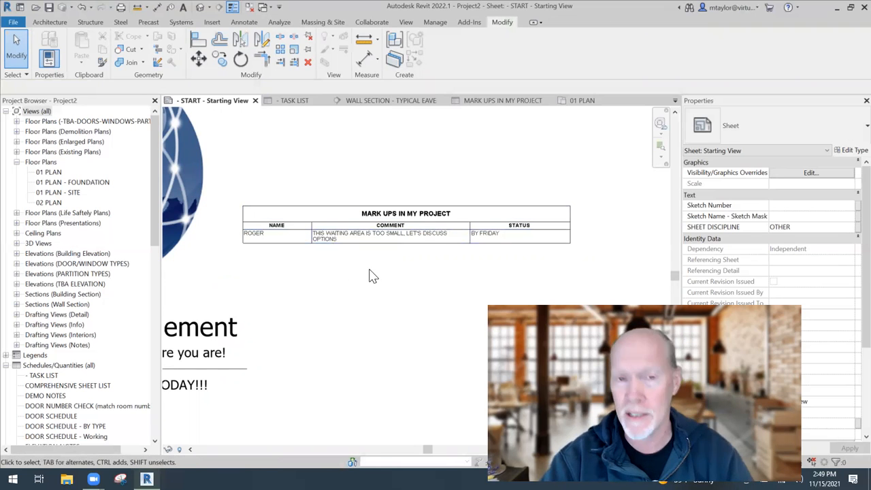
{"action": "scroll", "coordinate": [371, 279], "scroll_direction": "down", "scroll_amount": 2}
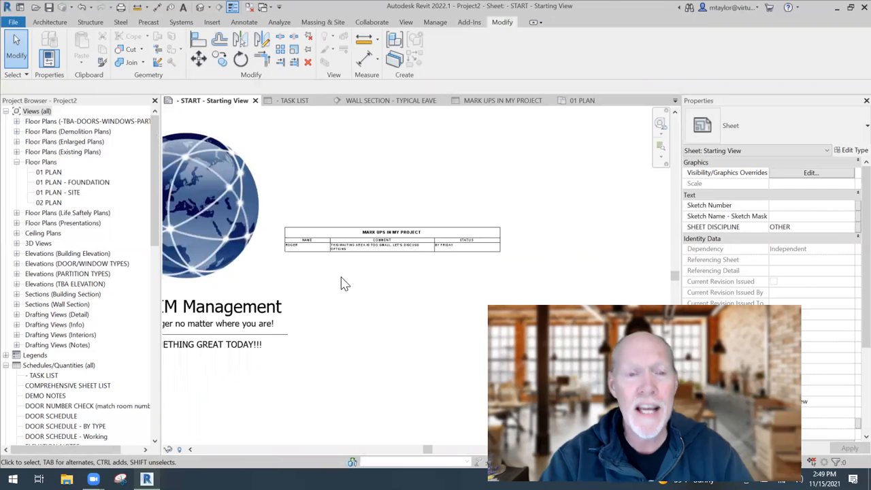